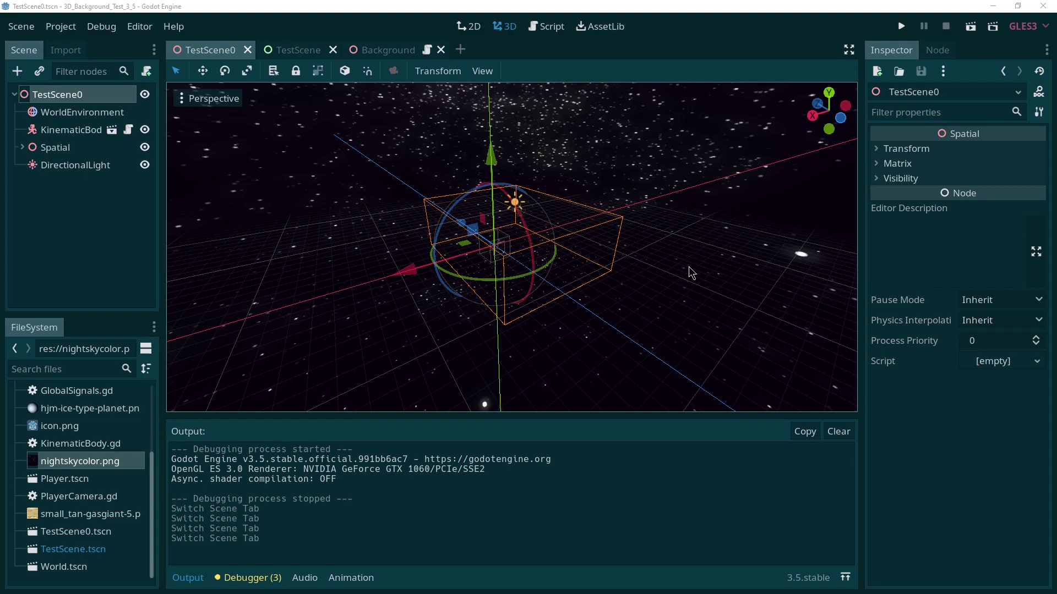
pyautogui.moveTo(653, 275); pyautogui.dragTo(677, 273, button='right')
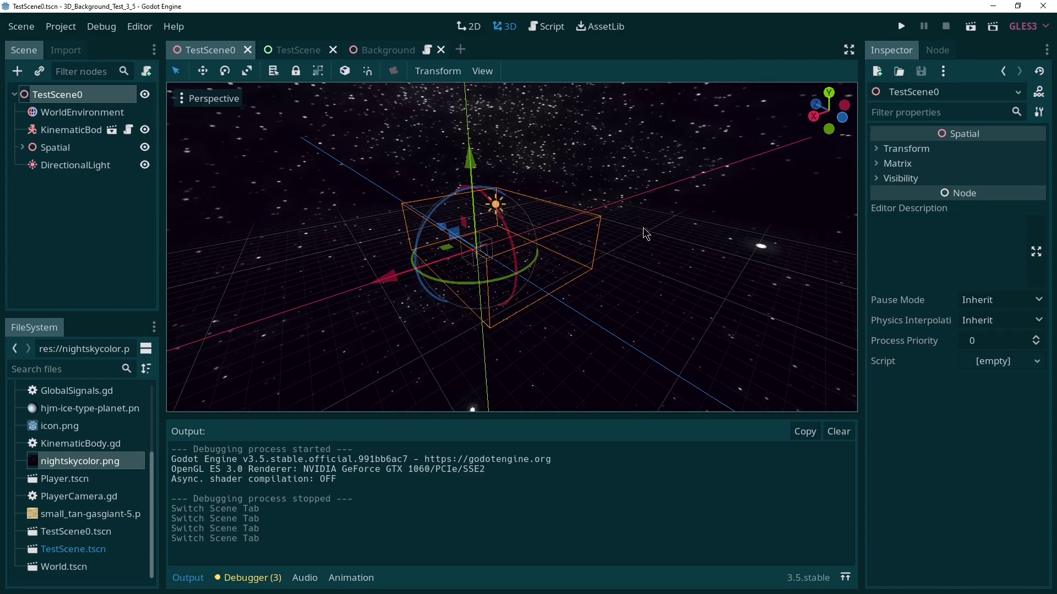
pyautogui.moveTo(646, 234); pyautogui.dragTo(596, 171, button='right')
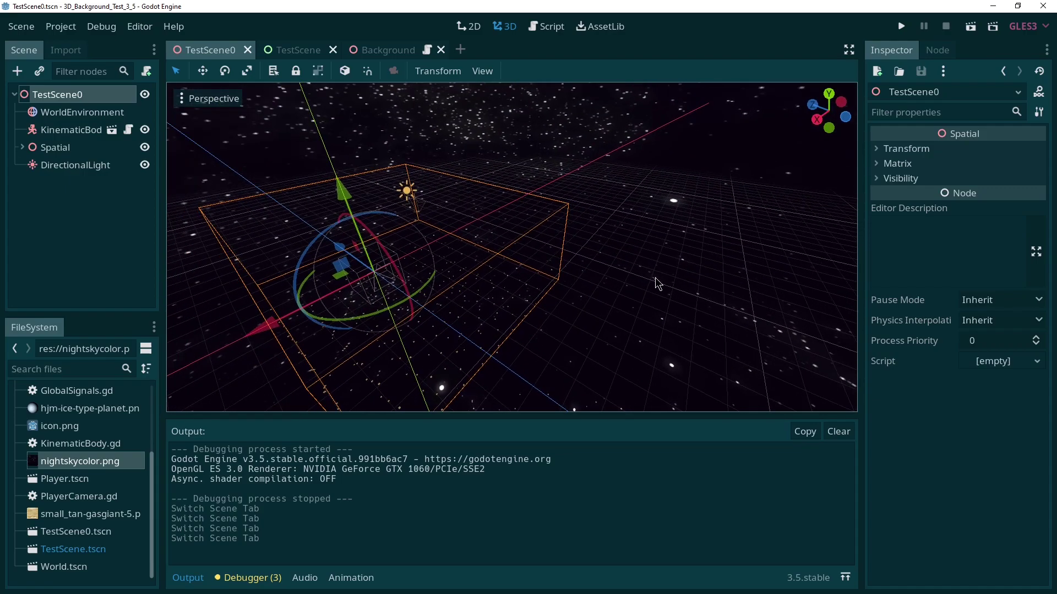
pyautogui.moveTo(655, 277); pyautogui.dragTo(499, 282, button='right')
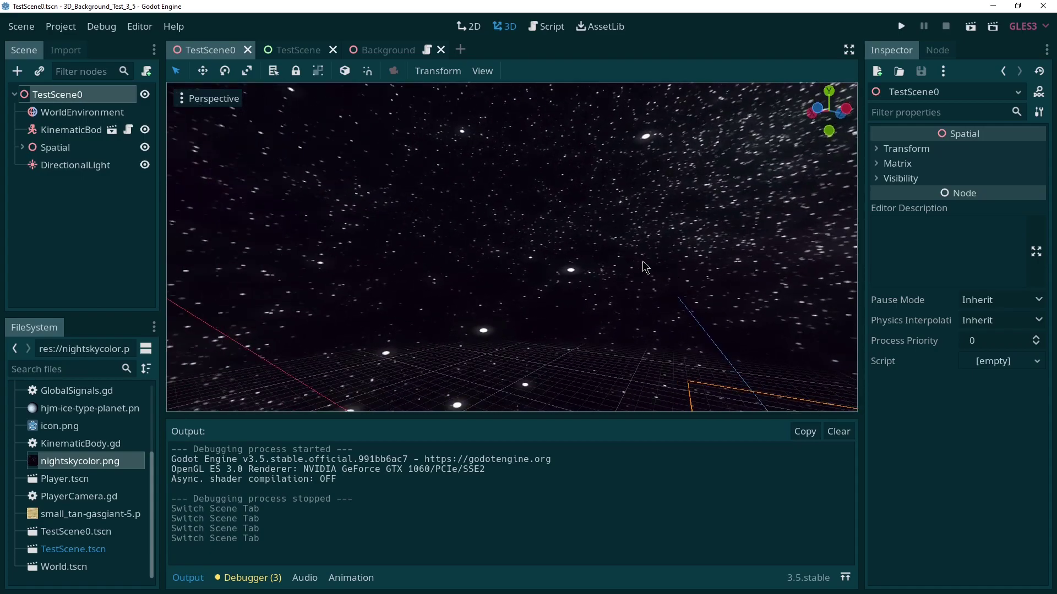
pyautogui.moveTo(646, 268); pyautogui.dragTo(664, 220, button='right')
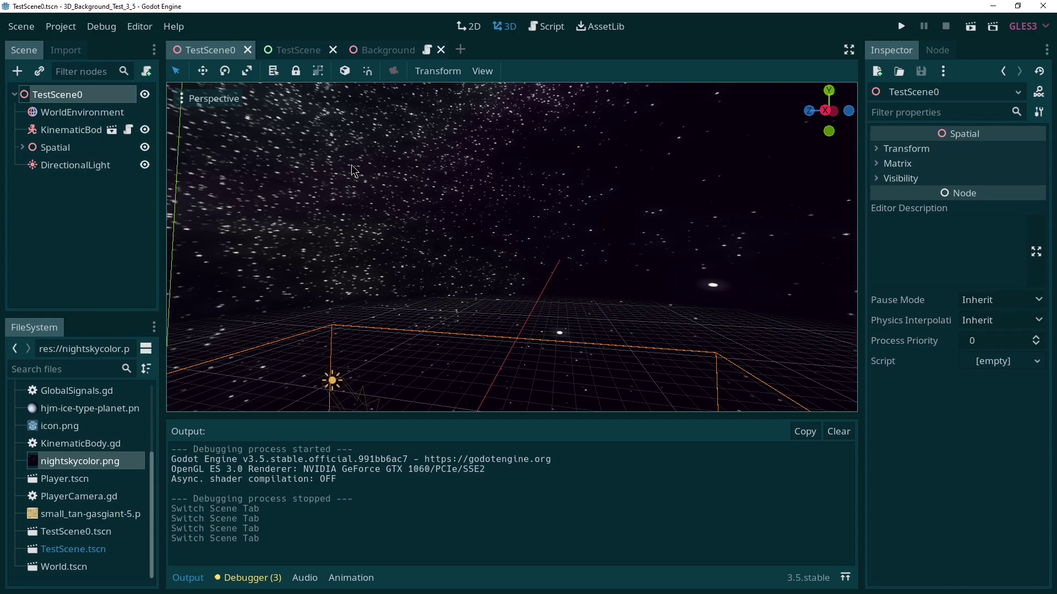
# Step: Give the WorldEnvironment node a new Environment resource and expand its Background settings
pyautogui.click(88, 115)
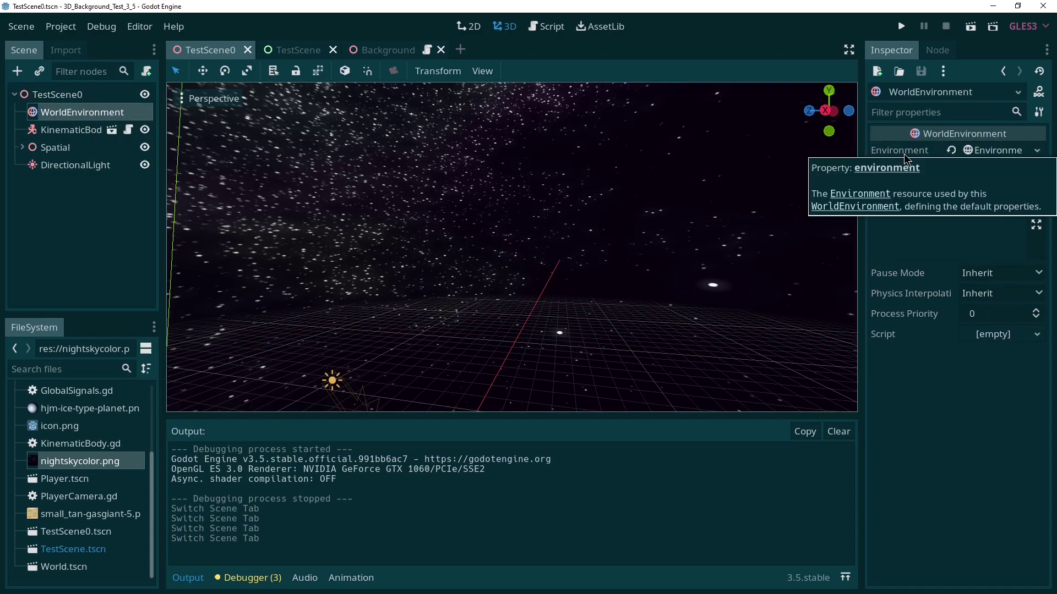
pyautogui.rightClick(993, 154)
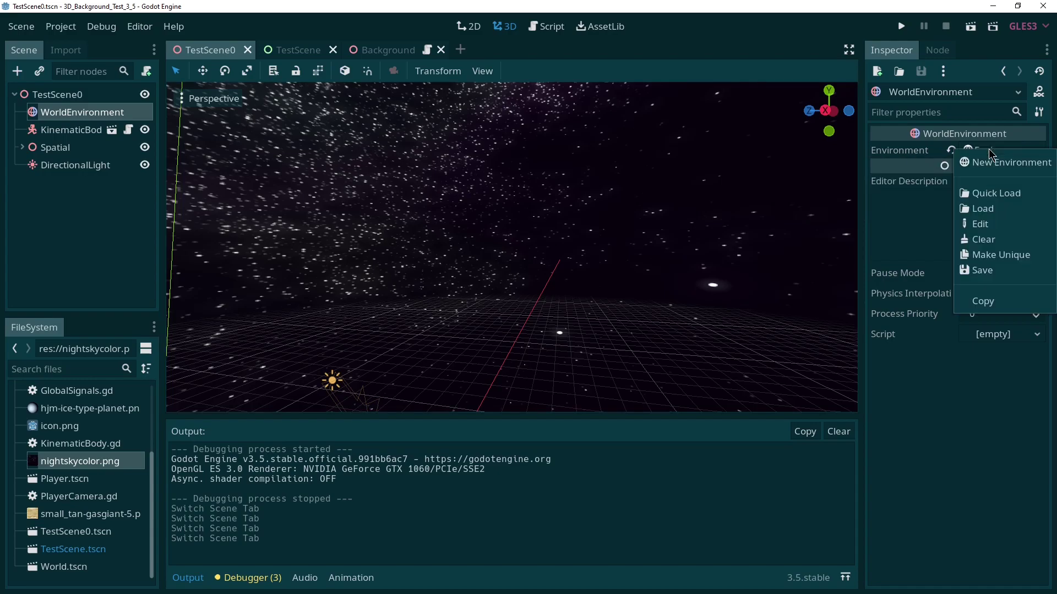
pyautogui.click(991, 161)
pyautogui.moveTo(485, 197); pyautogui.dragTo(484, 197, button='middle')
pyautogui.moveTo(556, 199); pyautogui.dragTo(649, 203, button='middle')
pyautogui.click(993, 151)
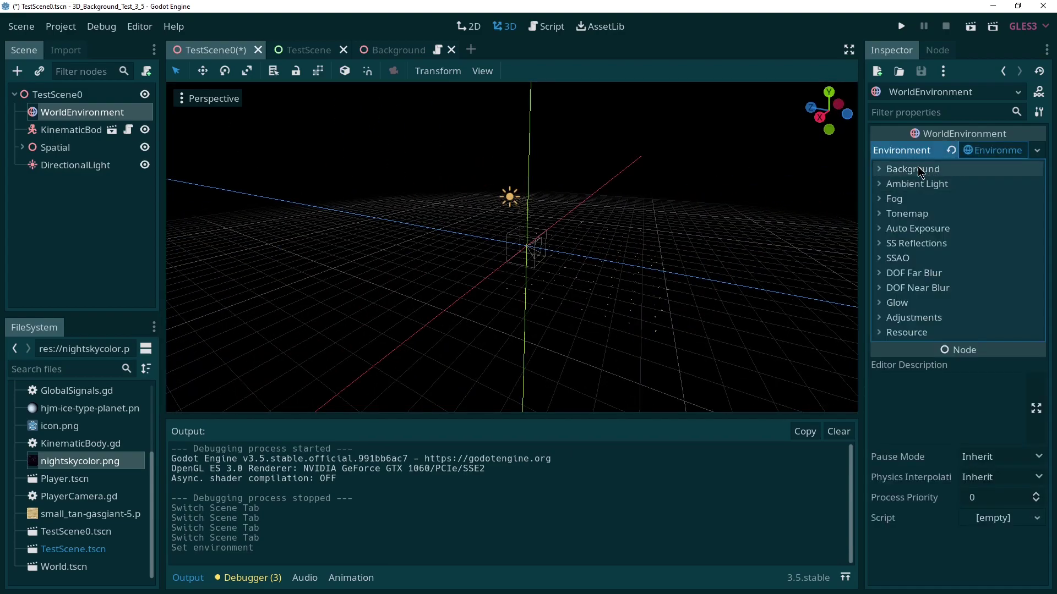
pyautogui.click(922, 168)
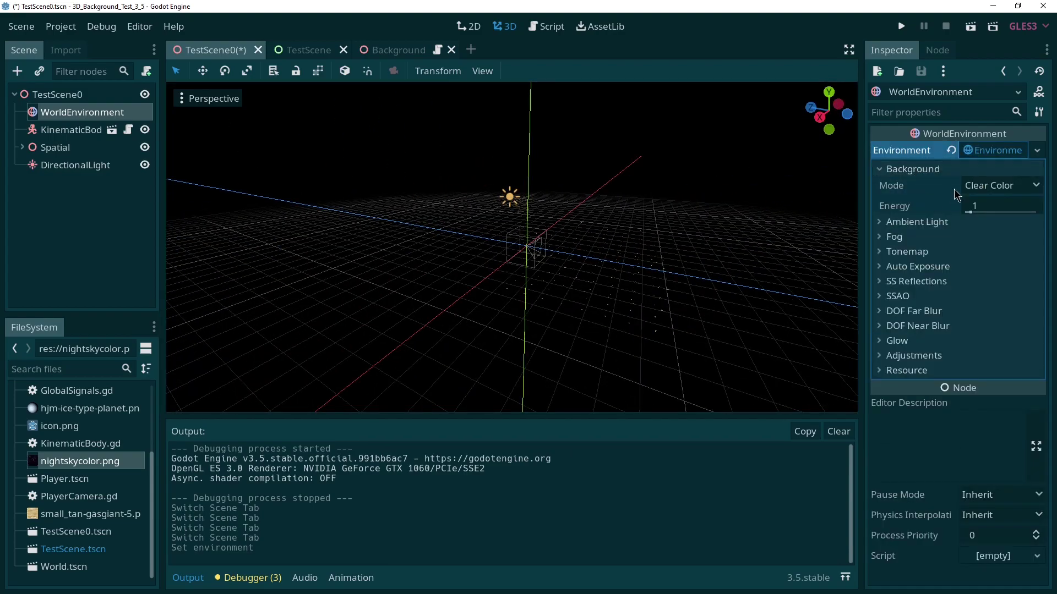
# Step: Set the background mode to Custom Color and pick a medium blue with RGB 73, 128, 191
pyautogui.click(999, 191)
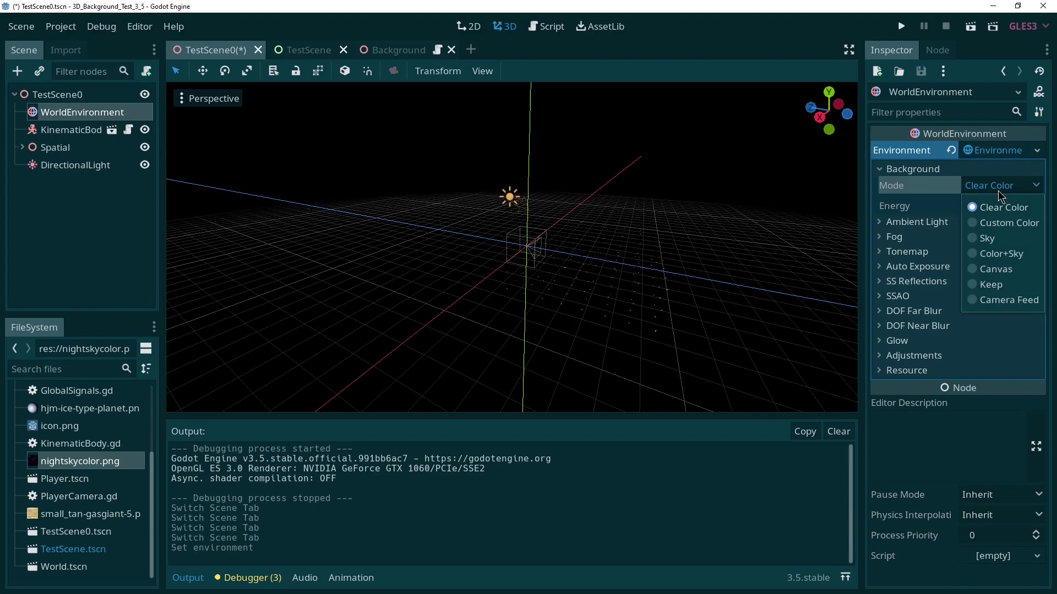
pyautogui.click(1001, 225)
pyautogui.click(995, 205)
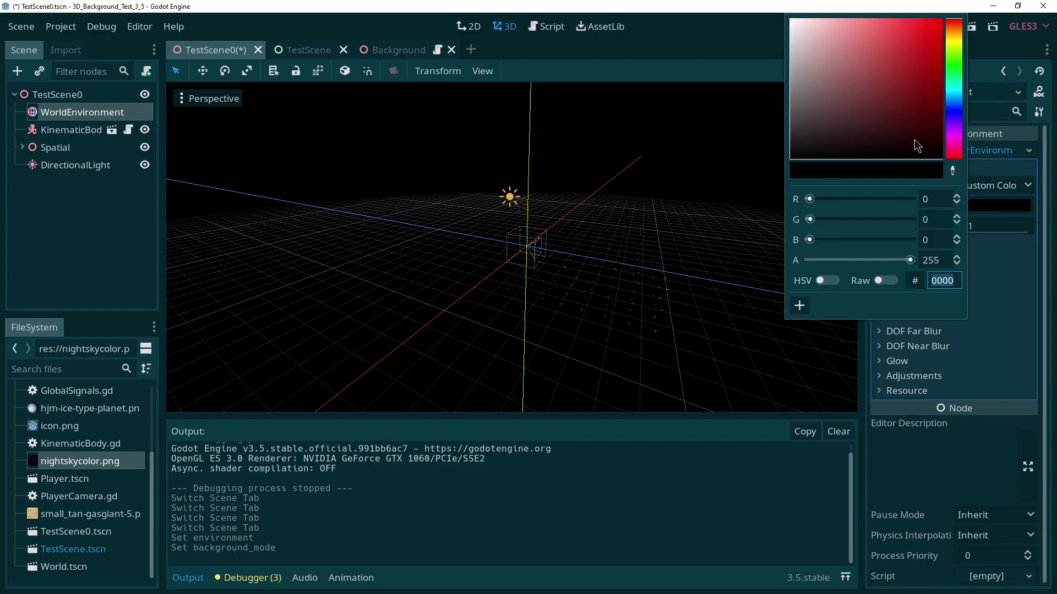
pyautogui.moveTo(915, 141); pyautogui.dragTo(884, 54)
pyautogui.click(954, 107)
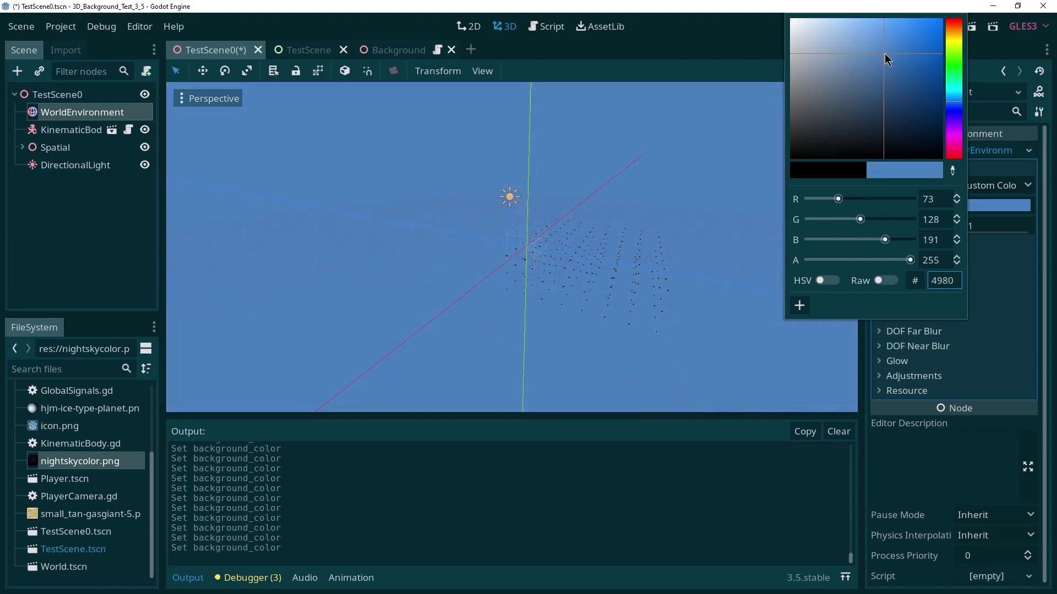
pyautogui.moveTo(660, 165); pyautogui.dragTo(661, 165, button='right')
# Step: Set the background mode to Sky, assign a new ProceduralSky, and inspect its horizon and sun around the scene
pyautogui.click(1005, 187)
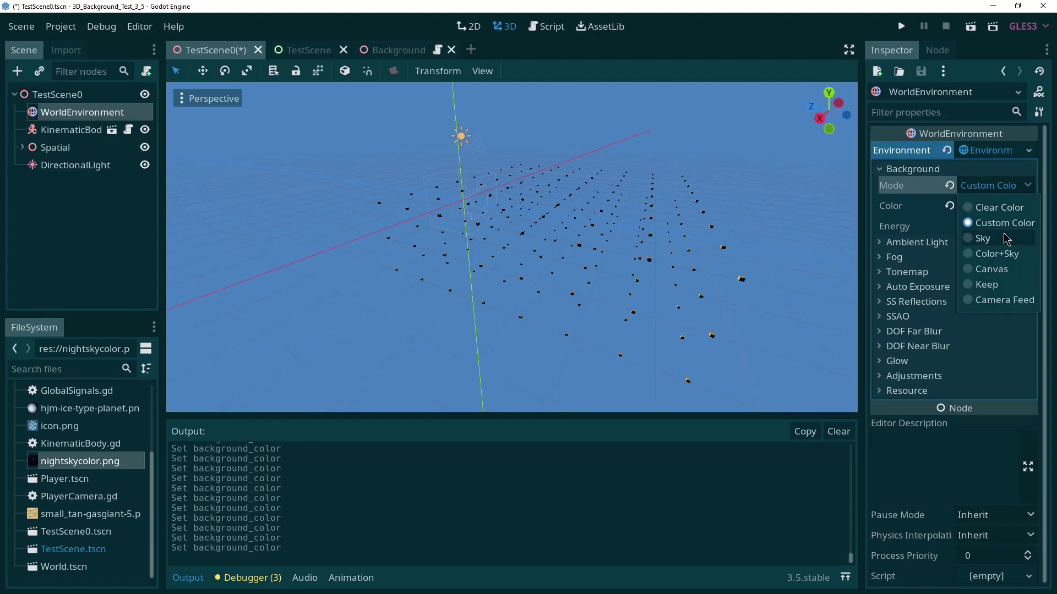
pyautogui.click(983, 238)
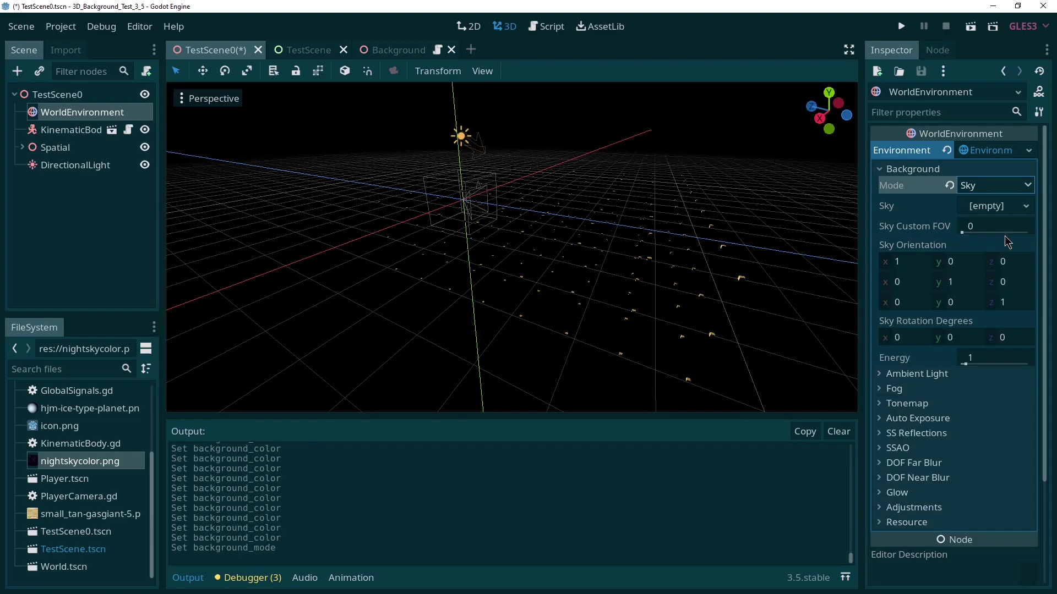
pyautogui.click(993, 208)
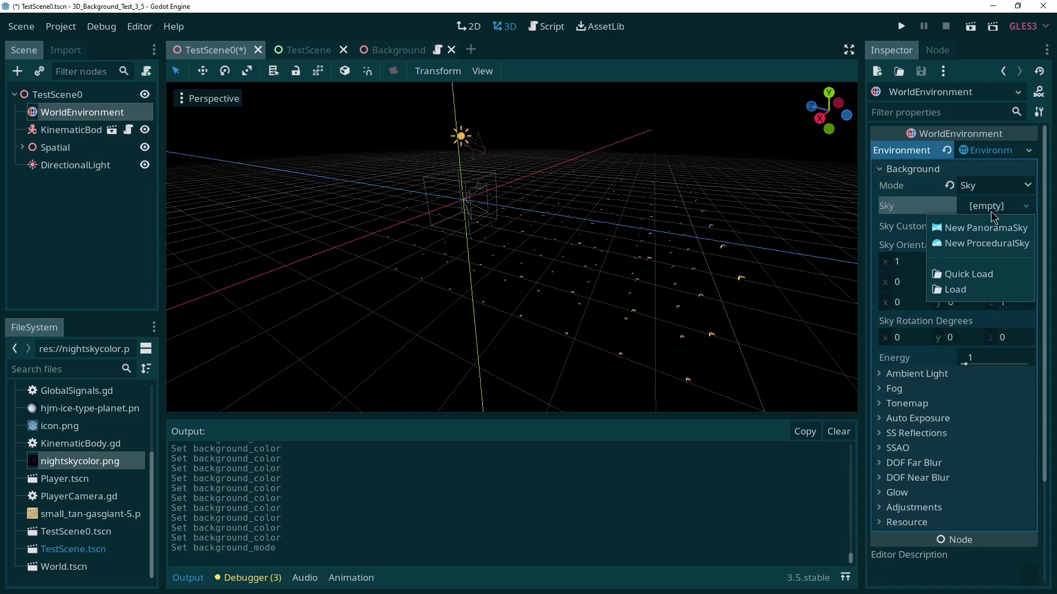
pyautogui.click(983, 244)
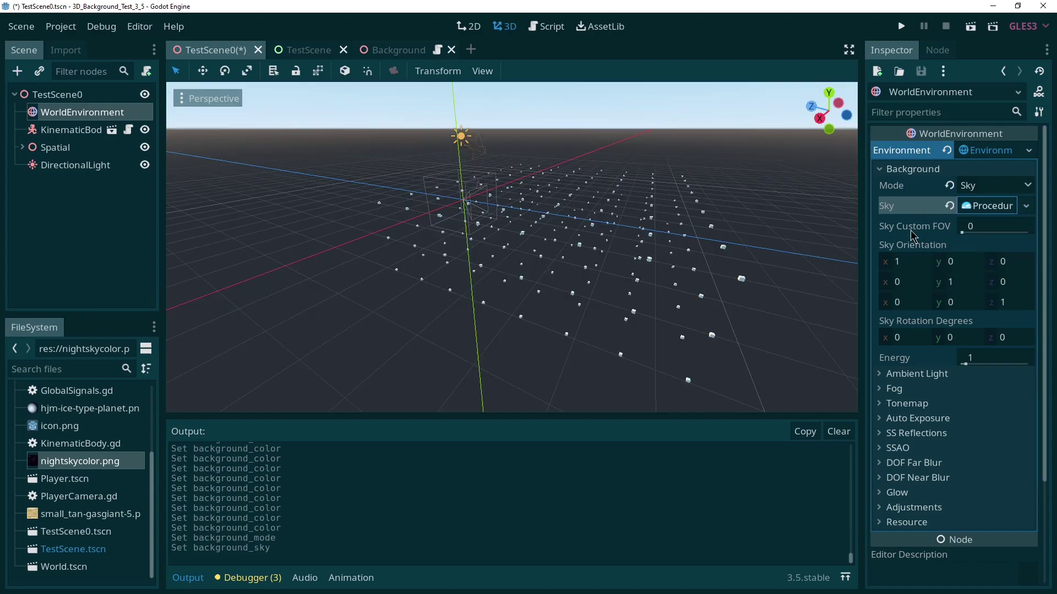
pyautogui.moveTo(638, 198); pyautogui.dragTo(651, 229, button='middle')
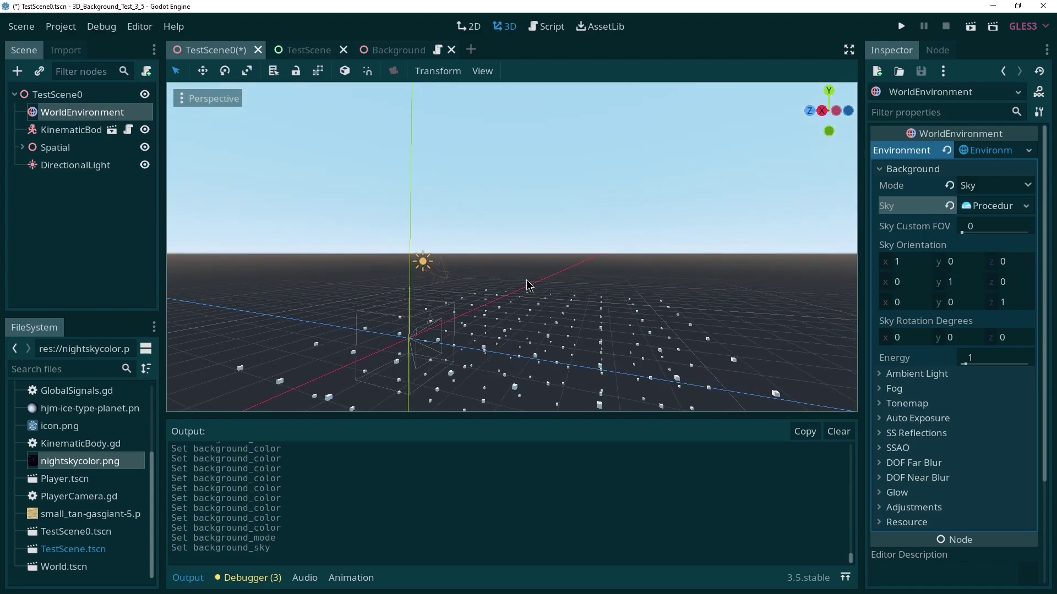
pyautogui.moveTo(406, 262); pyautogui.dragTo(557, 302, button='middle')
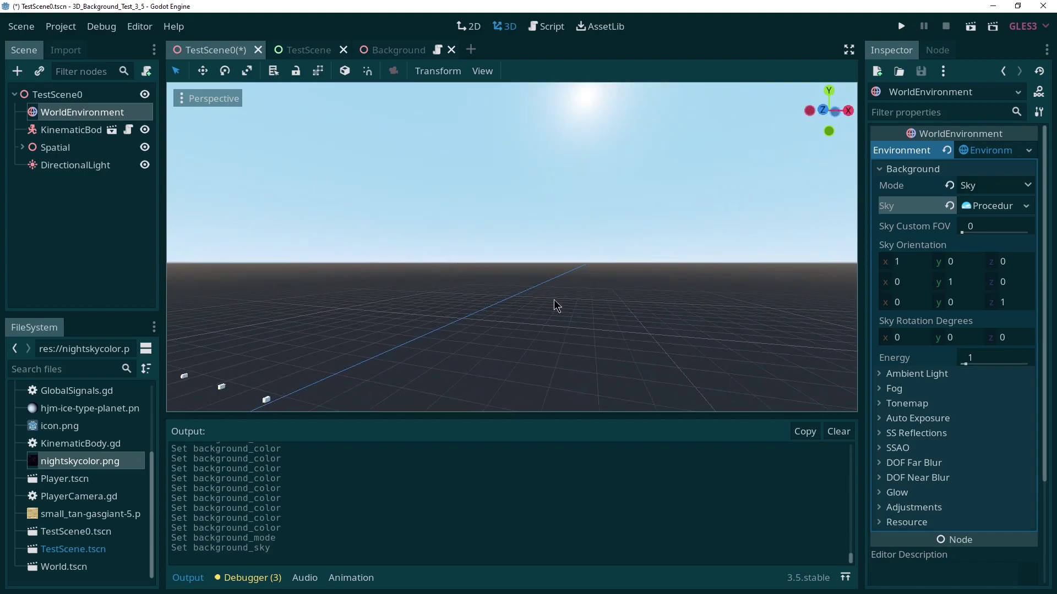
pyautogui.moveTo(606, 238); pyautogui.dragTo(693, 313, button='middle')
pyautogui.moveTo(656, 284); pyautogui.dragTo(430, 279, button='middle')
pyautogui.moveTo(500, 258); pyautogui.dragTo(594, 231, button='middle')
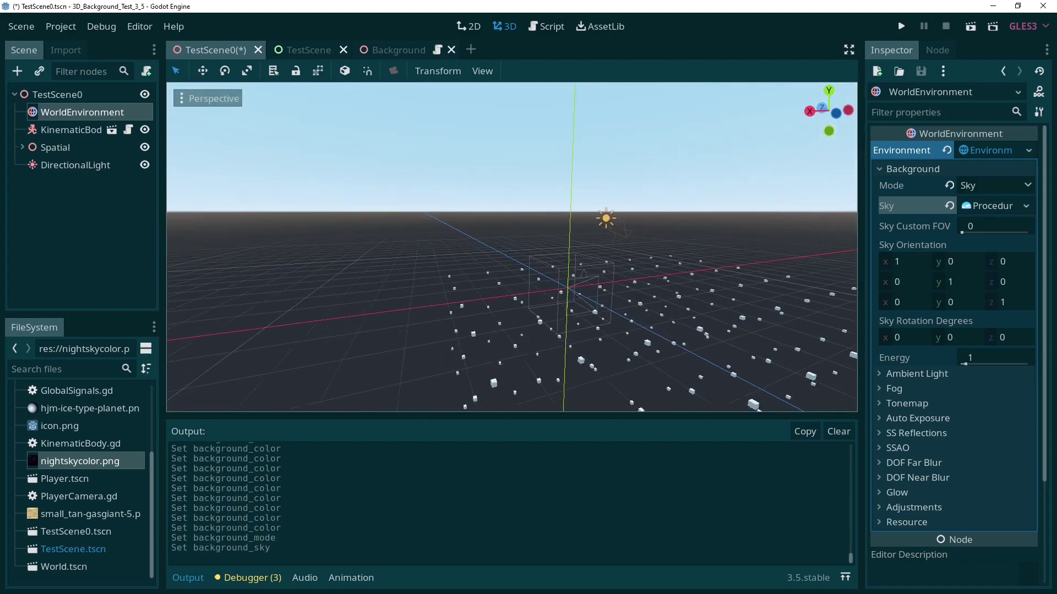
# Step: Replace the procedural sky with a new PanoramaSky and expand its properties
pyautogui.click(1010, 212)
pyautogui.click(998, 210)
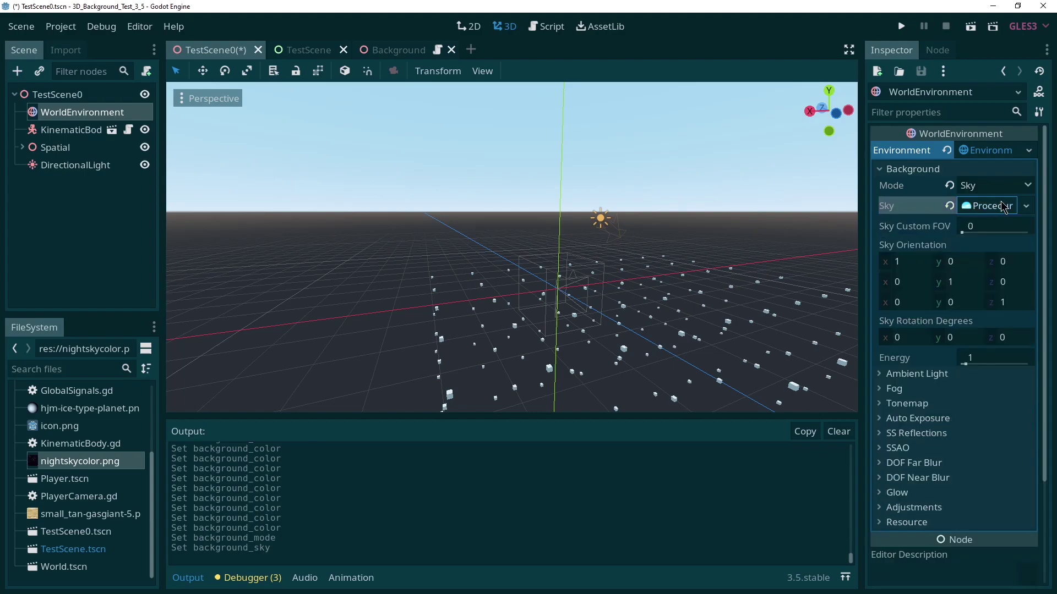
pyautogui.click(1028, 207)
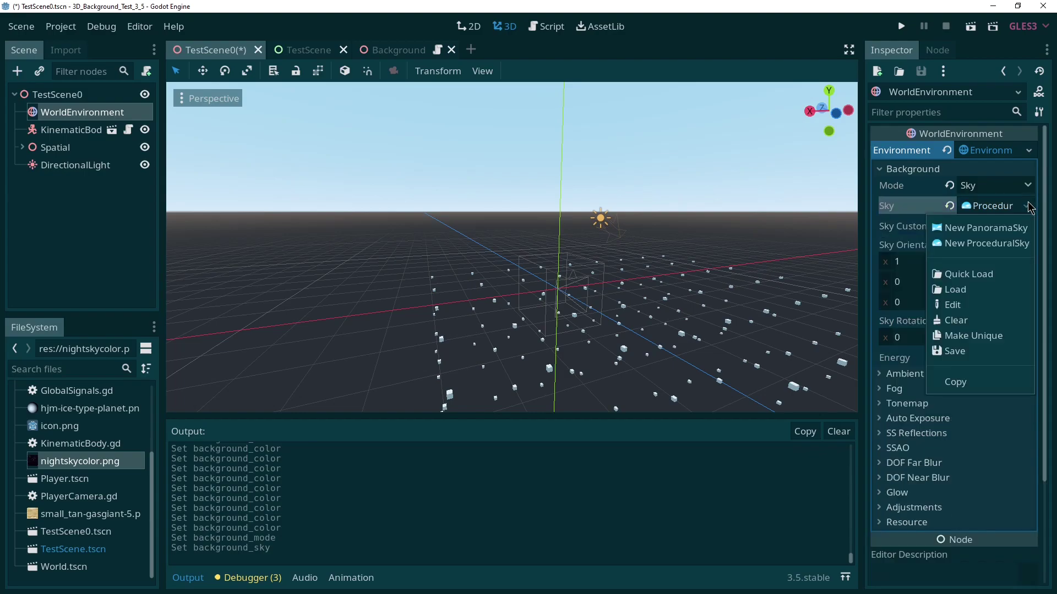
pyautogui.click(1001, 233)
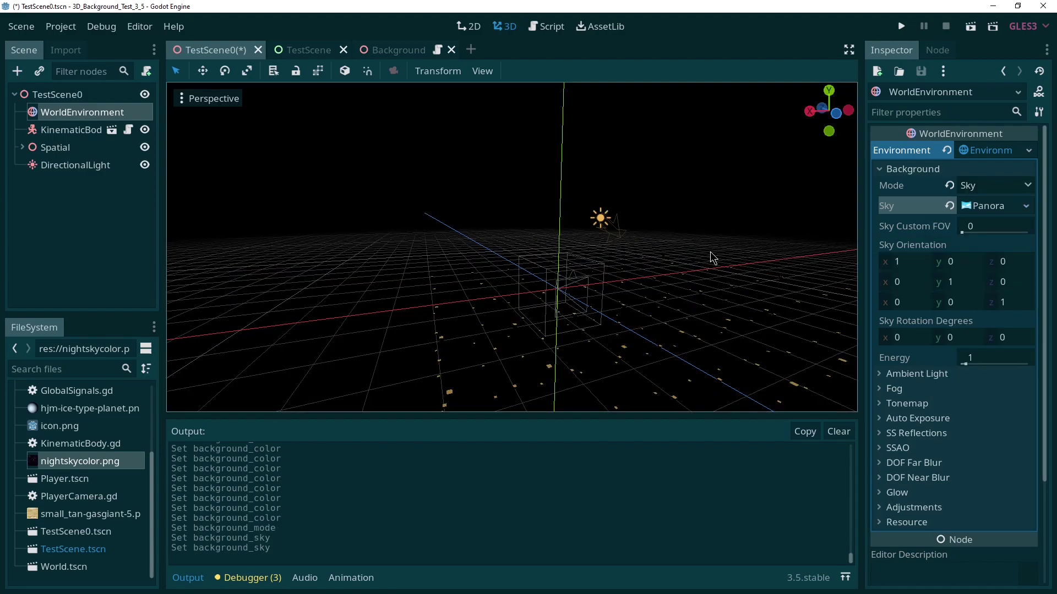
pyautogui.click(987, 206)
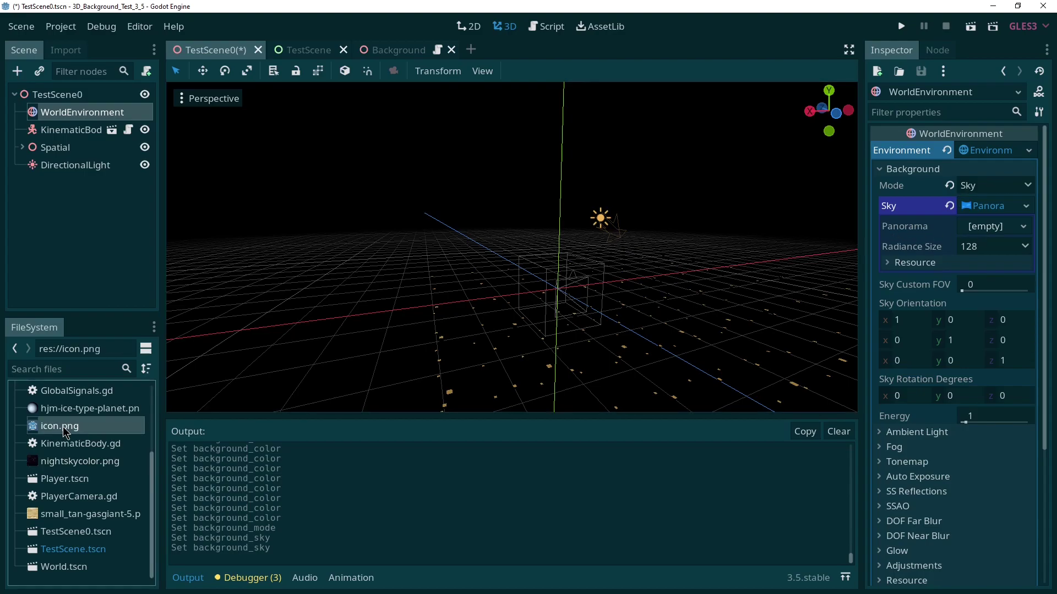
# Step: Assign icon.png as the PanoramaSky's panorama texture and inspect how it wraps around the scene
pyautogui.moveTo(83, 431); pyautogui.dragTo(995, 234)
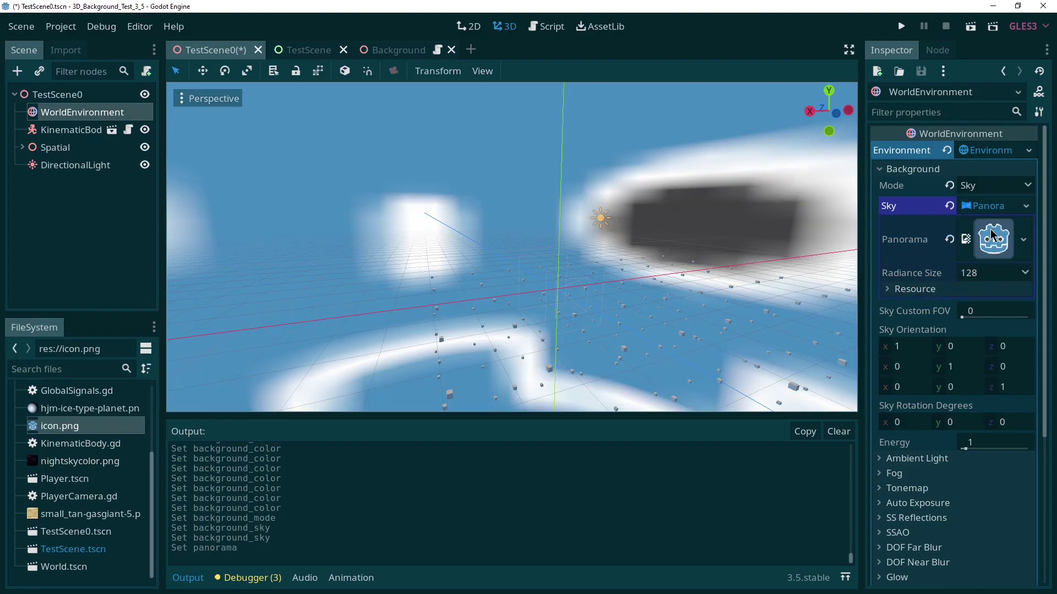
pyautogui.click(809, 111)
pyautogui.moveTo(555, 361); pyautogui.dragTo(507, 150, button='right')
pyautogui.moveTo(574, 286); pyautogui.dragTo(715, 200, button='right')
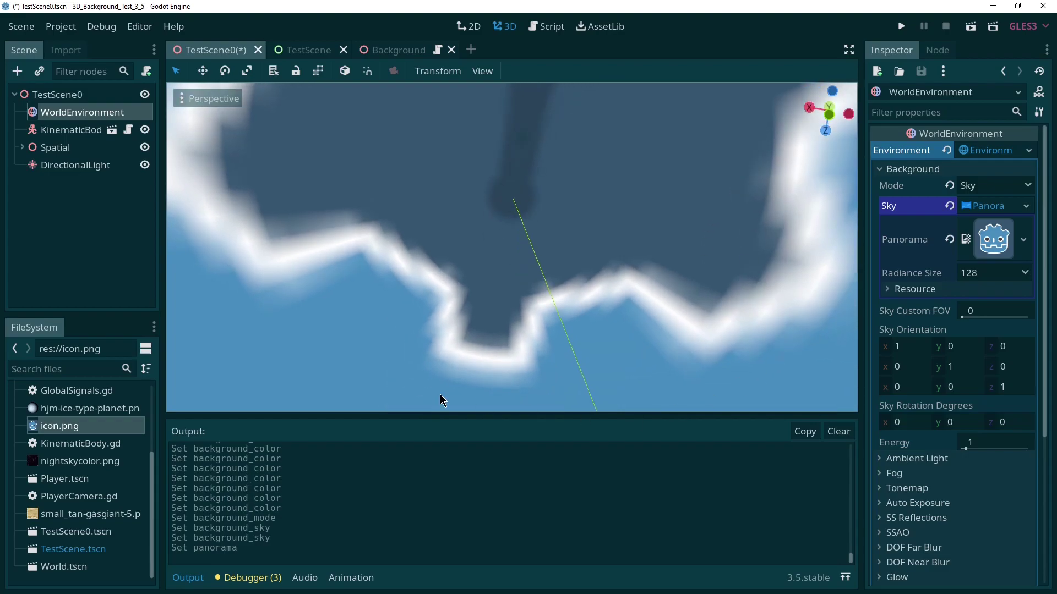
pyautogui.moveTo(663, 266); pyautogui.dragTo(639, 284, button='middle')
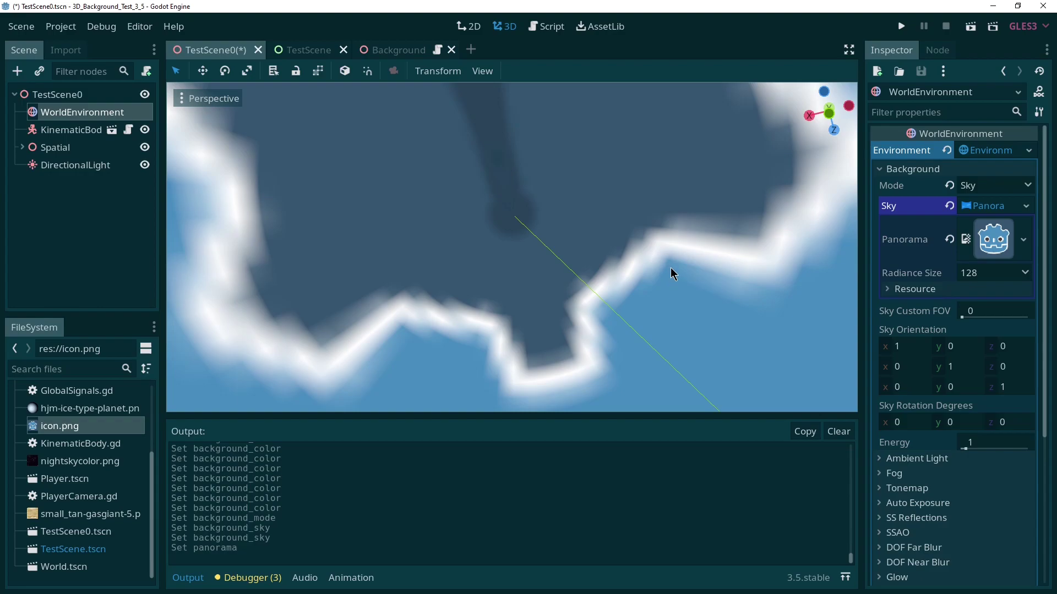
pyautogui.moveTo(690, 276); pyautogui.dragTo(690, 276, button='middle')
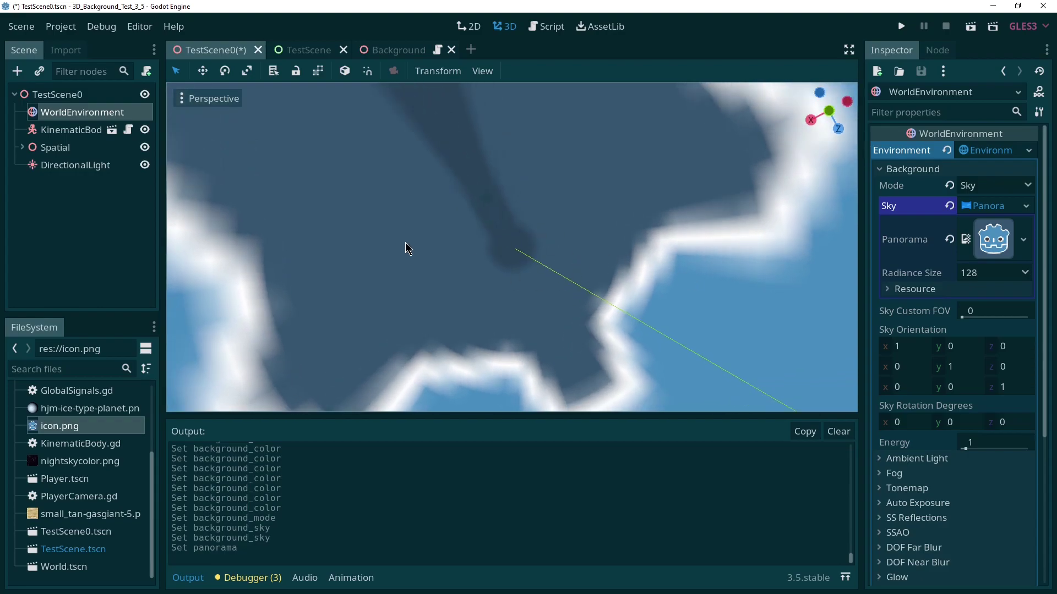
pyautogui.moveTo(706, 200); pyautogui.dragTo(446, 291, button='middle')
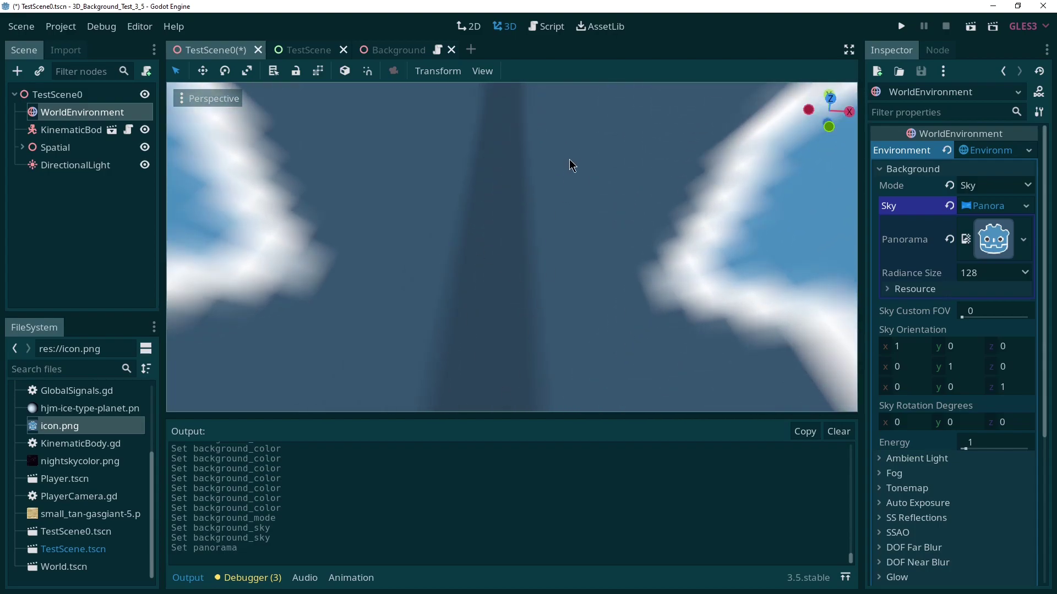
pyautogui.moveTo(571, 164); pyautogui.dragTo(561, 194, button='middle')
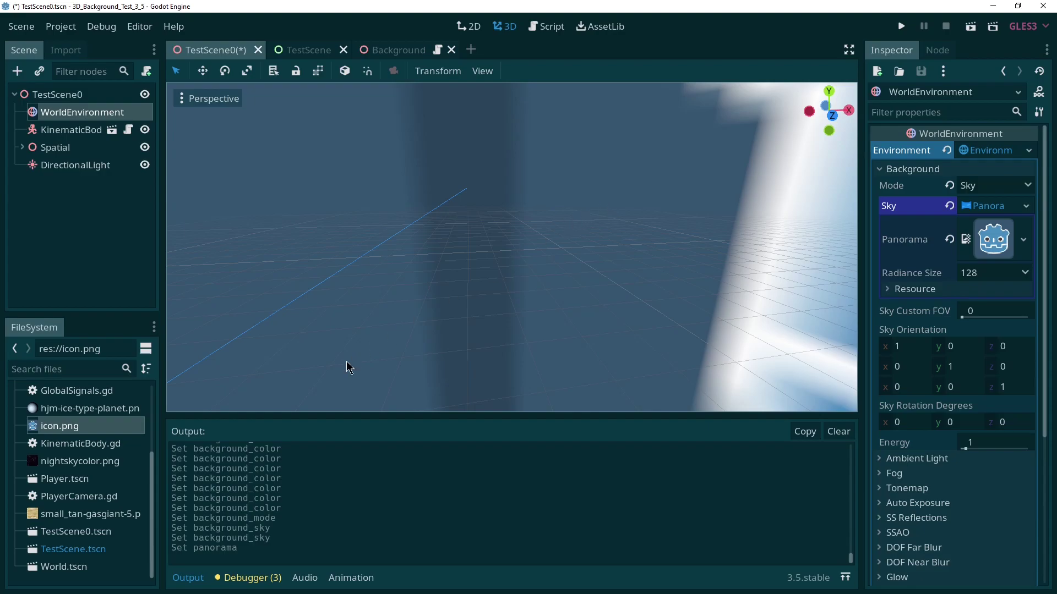
# Step: Assign nightskycolor.png as the PanoramaSky's panorama texture, inspect the starfield around the scene, and run the project
pyautogui.moveTo(85, 466); pyautogui.dragTo(995, 241)
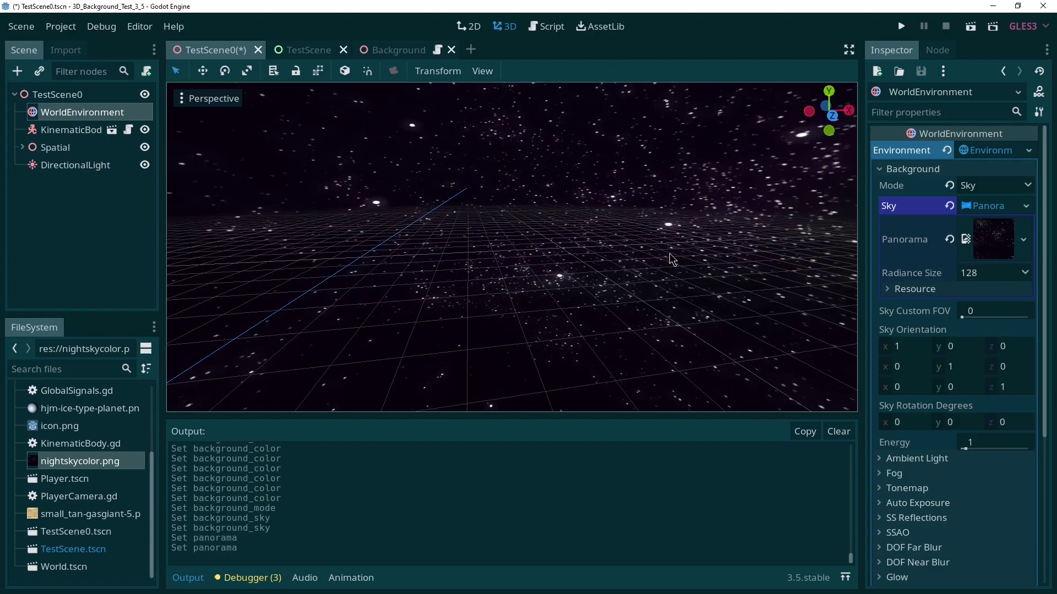
pyautogui.moveTo(700, 265); pyautogui.dragTo(611, 228, button='middle')
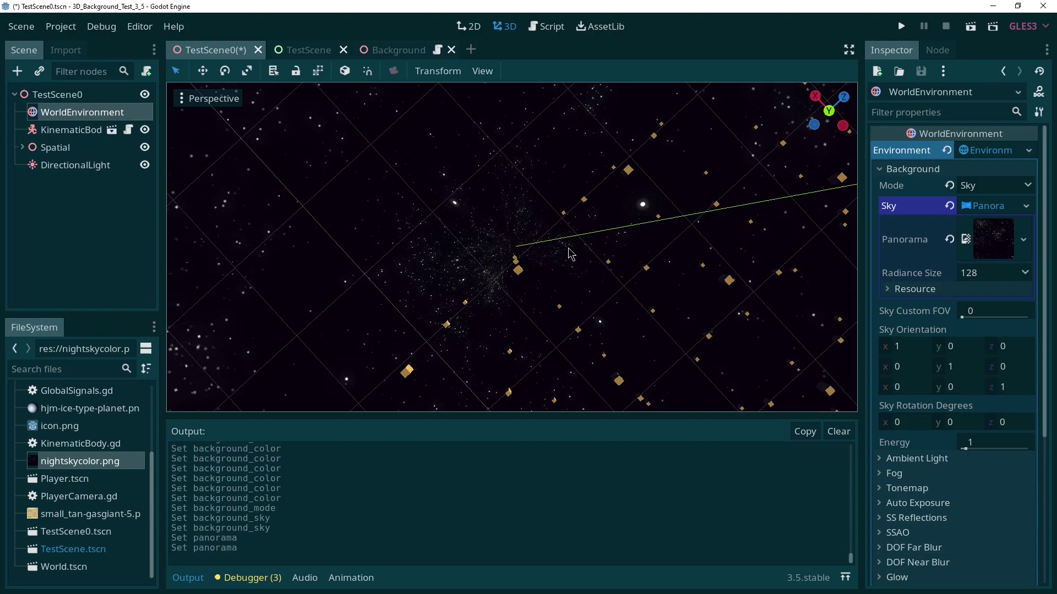
pyautogui.moveTo(623, 277); pyautogui.dragTo(600, 311, button='middle')
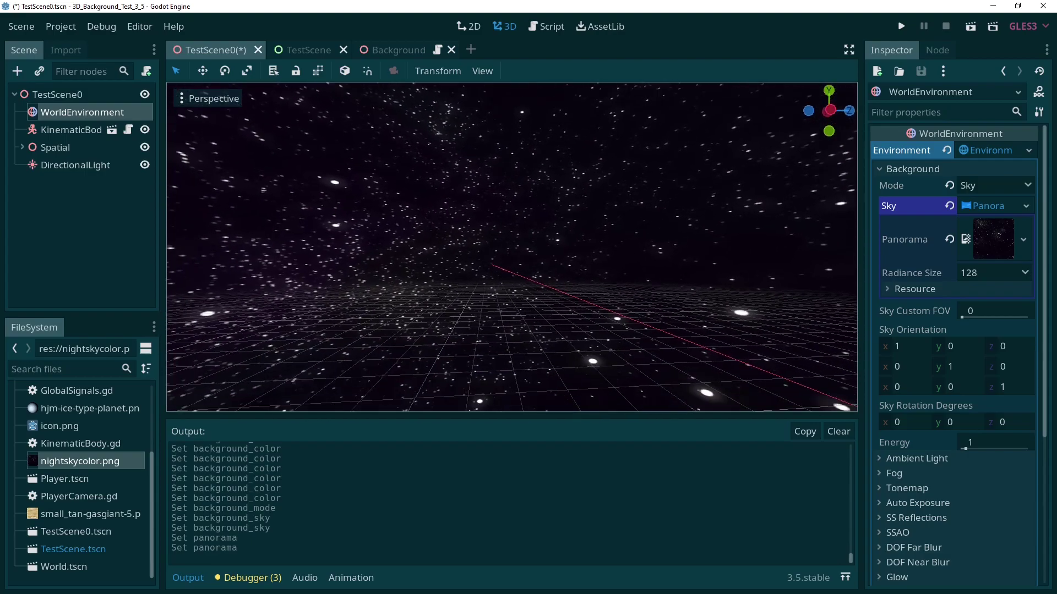
pyautogui.moveTo(648, 271); pyautogui.dragTo(649, 203, button='middle')
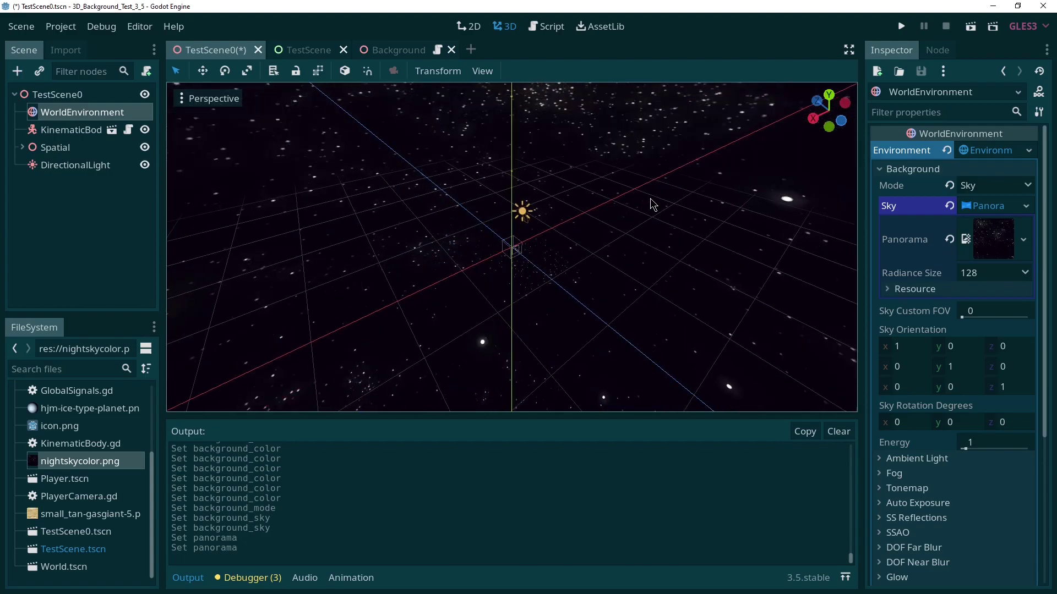
pyautogui.scroll(10, 618, 211)
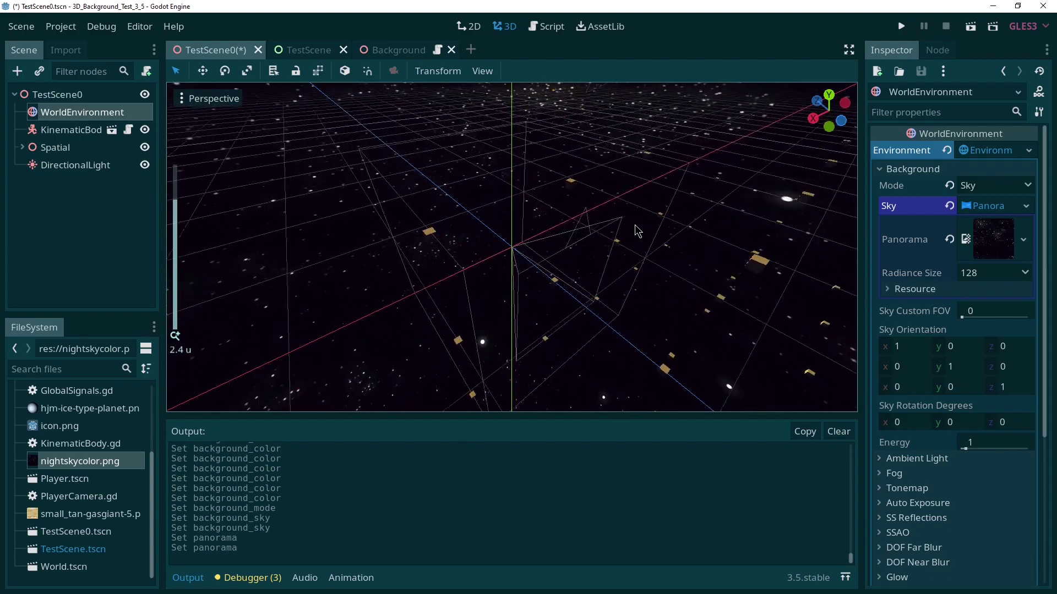
pyautogui.moveTo(622, 247); pyautogui.dragTo(437, 313, button='middle')
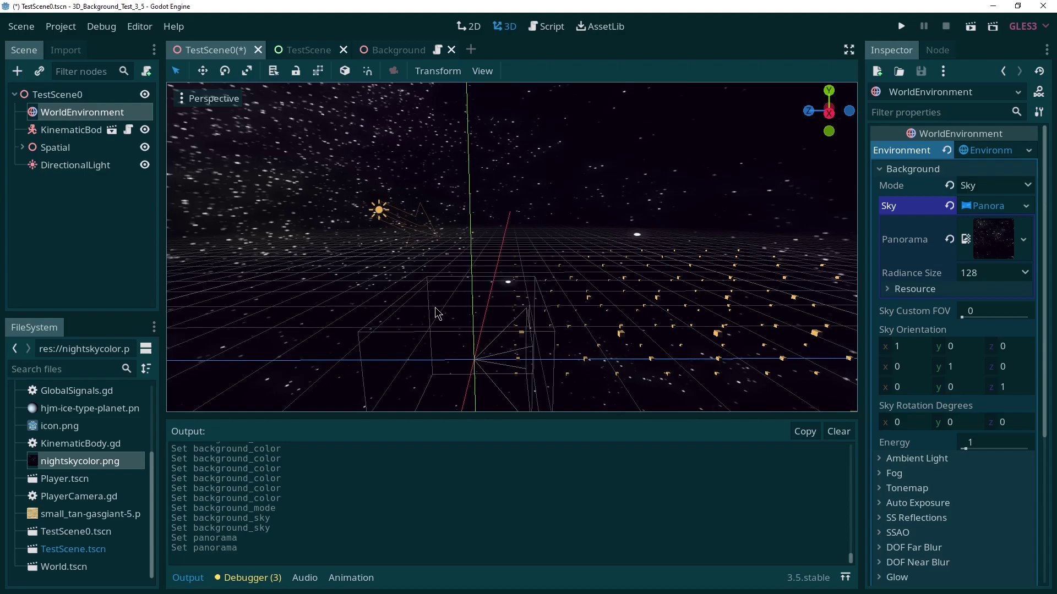
pyautogui.click(905, 27)
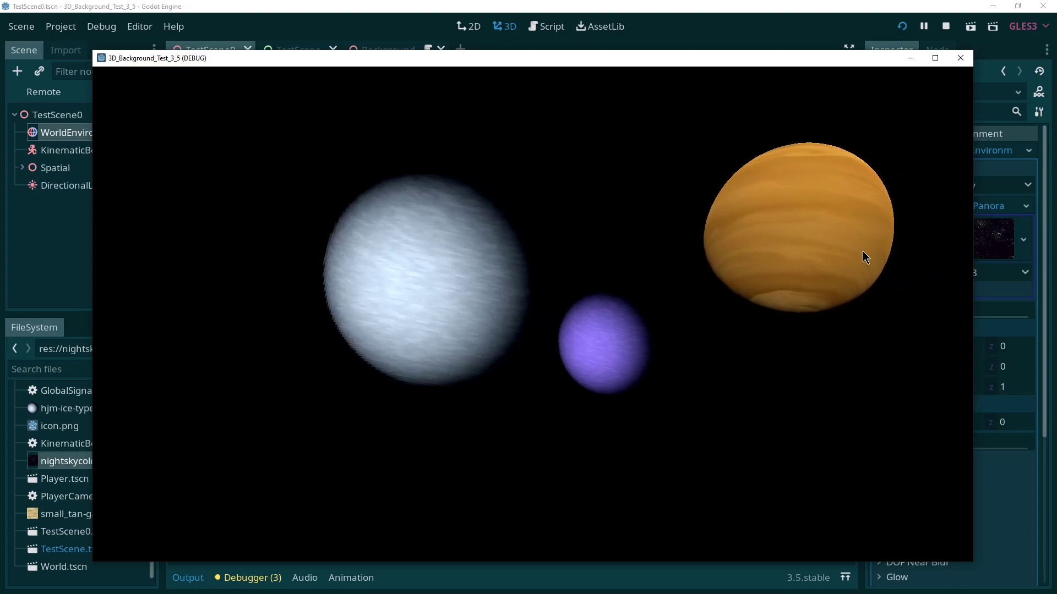
# Step: Close the running project, run only the TestScene0 scene to check its starfield background, and close it
pyautogui.click(960, 58)
pyautogui.click(972, 28)
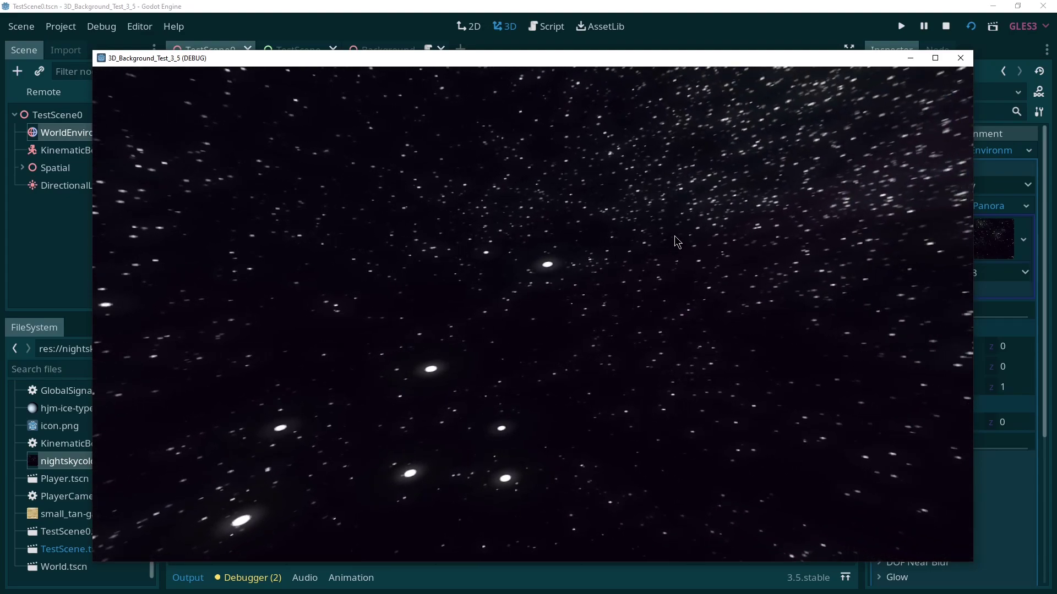
pyautogui.click(961, 57)
# Step: Switch to the TestScene scene and examine its root Control node and its two ViewportContainer nodes
pyautogui.moveTo(303, 61)
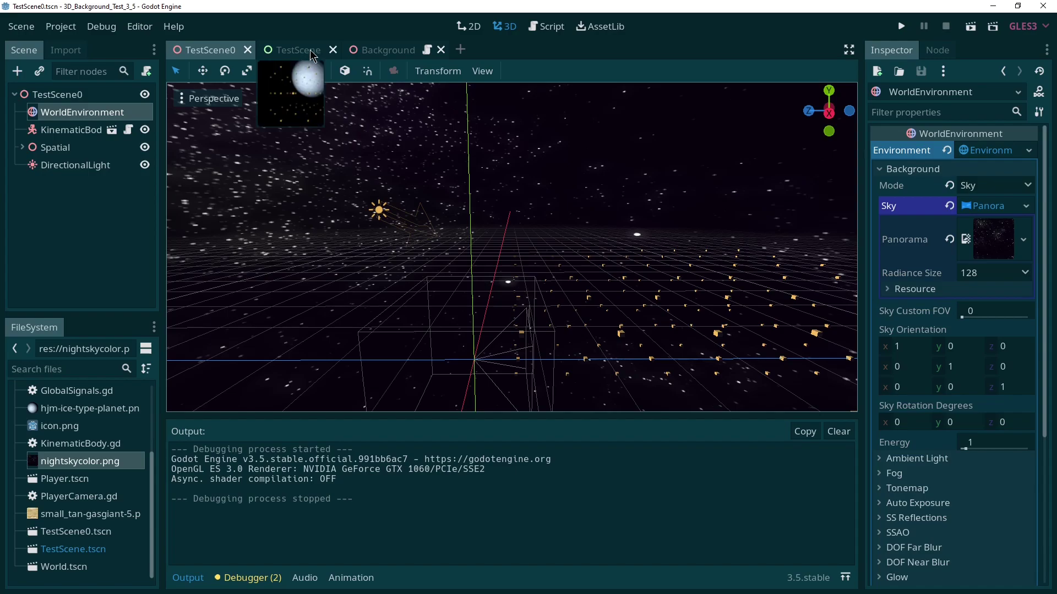
pyautogui.click(313, 55)
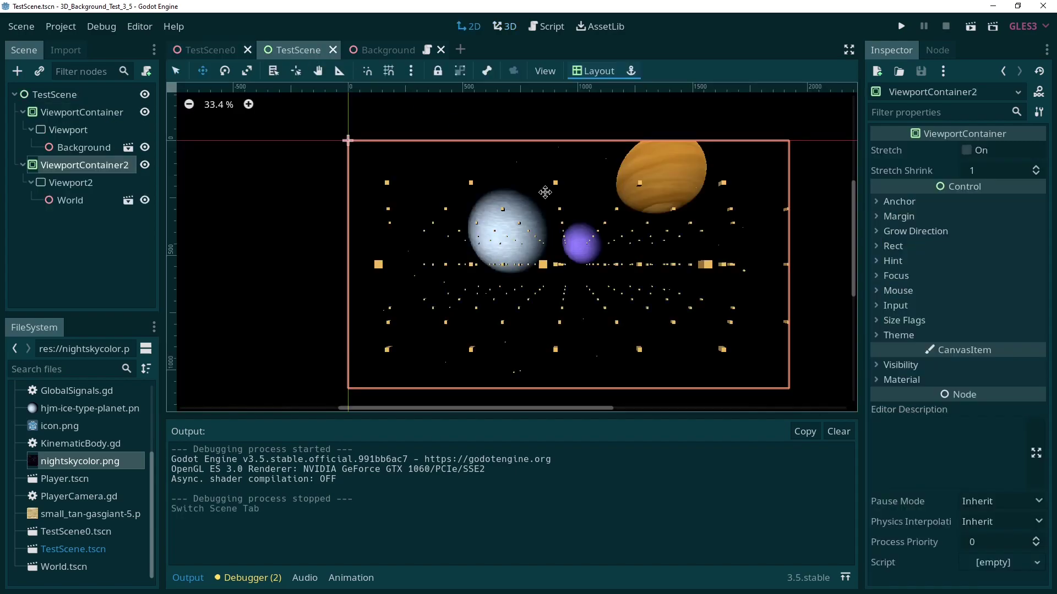
pyautogui.scroll(1, 543, 190)
pyautogui.scroll(-1, 548, 190)
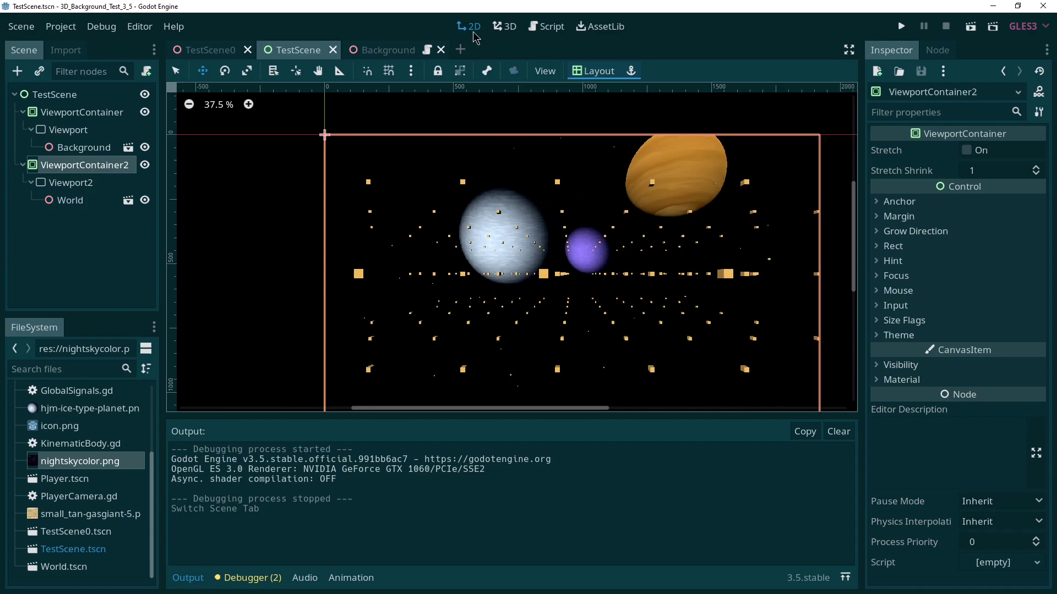
pyautogui.scroll(-1, 594, 192)
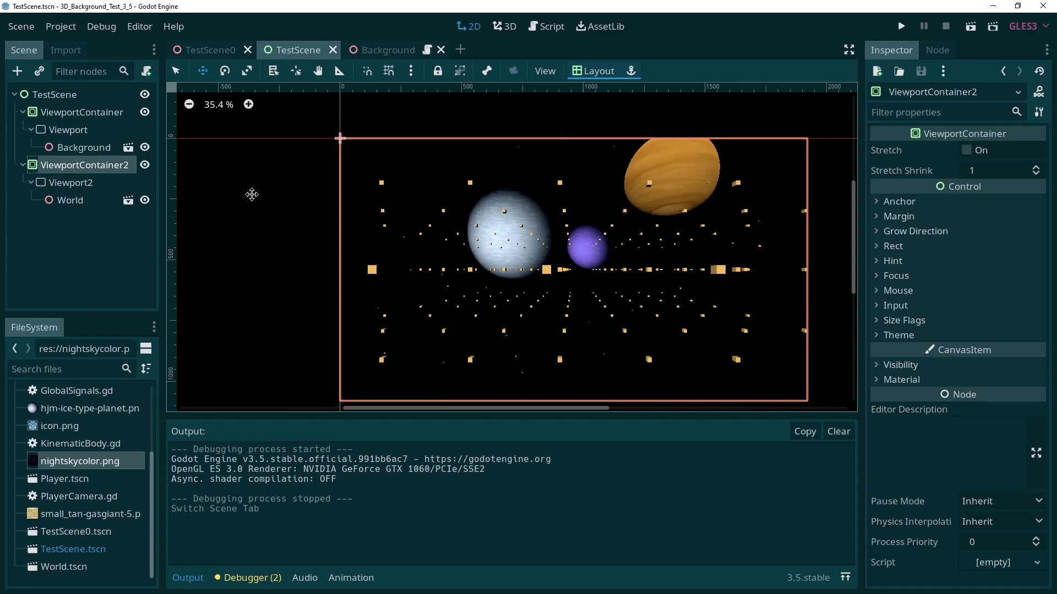
pyautogui.click(61, 100)
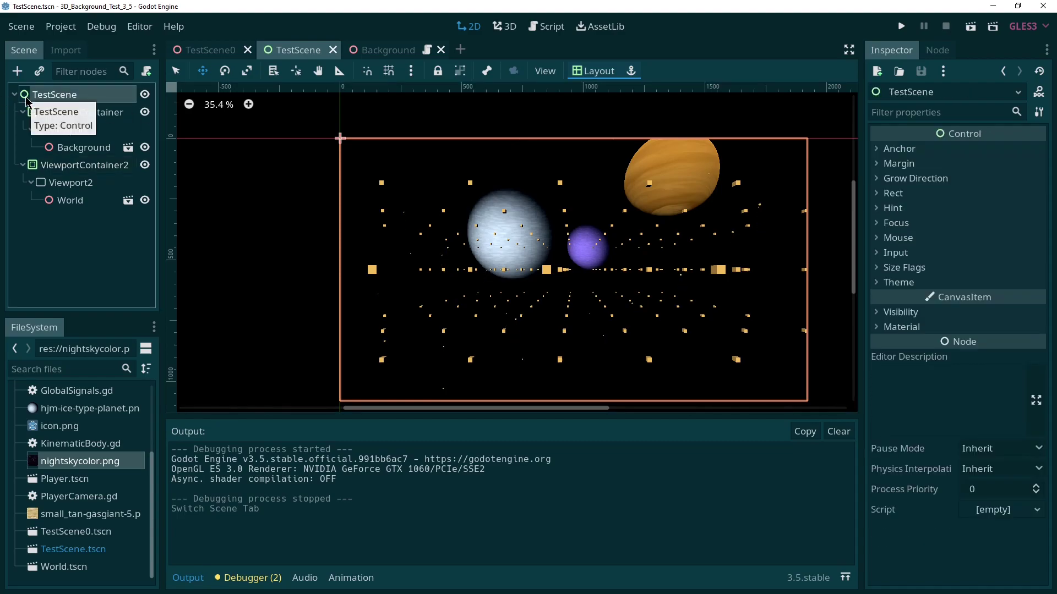
pyautogui.click(100, 114)
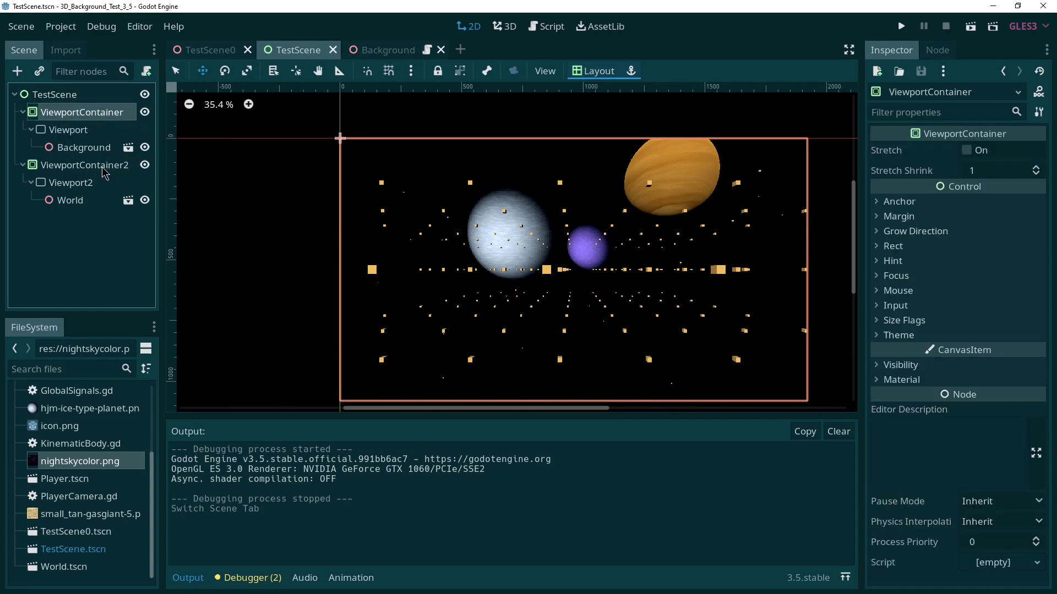
pyautogui.click(104, 166)
pyautogui.click(112, 112)
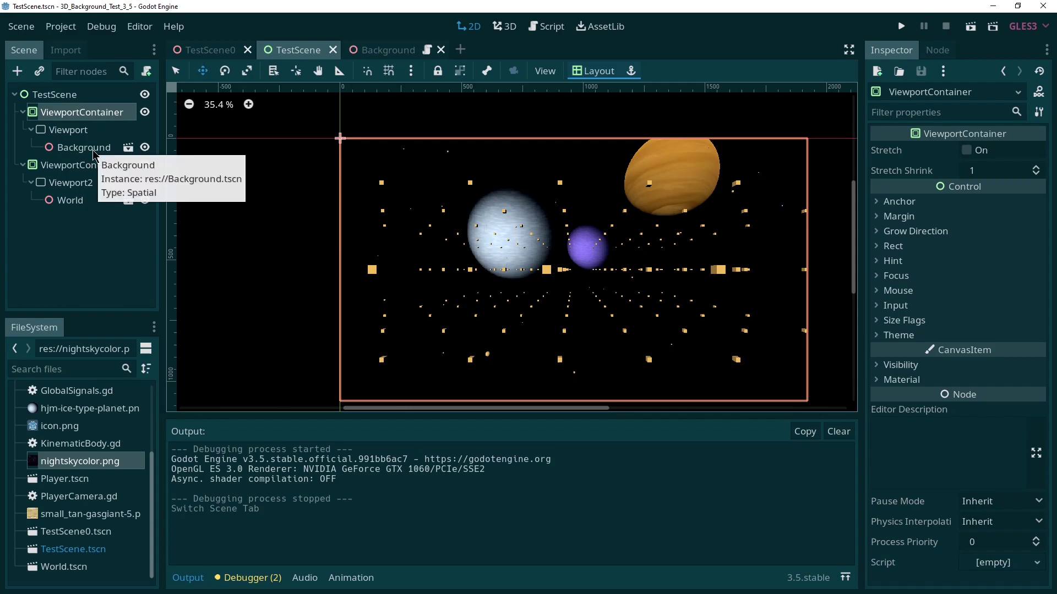
# Step: Open the World scene from its instance under Viewport2, run it on its own, and close the running scene
pyautogui.click(83, 199)
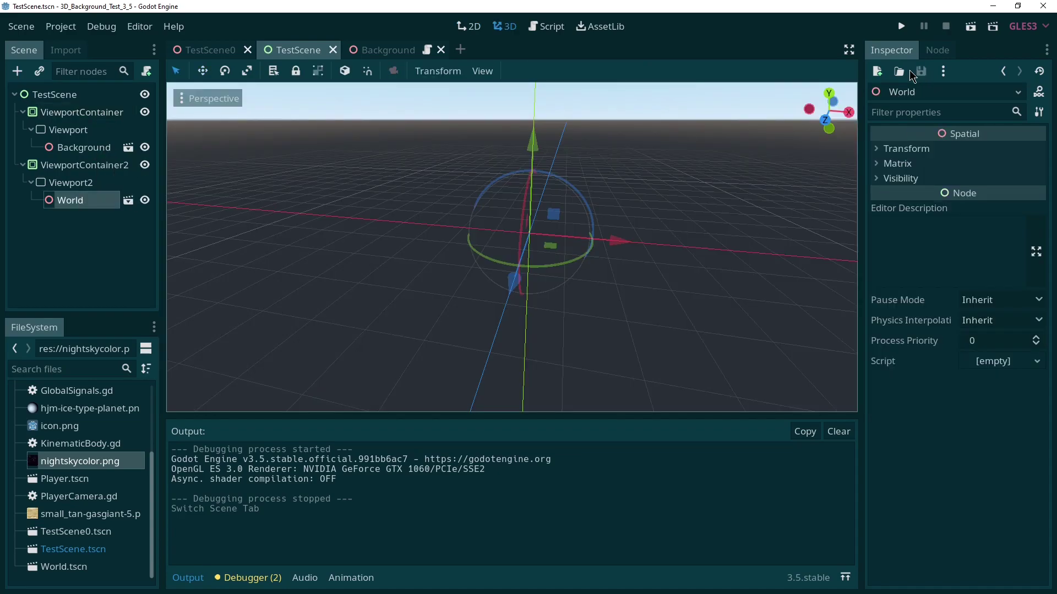
pyautogui.click(128, 200)
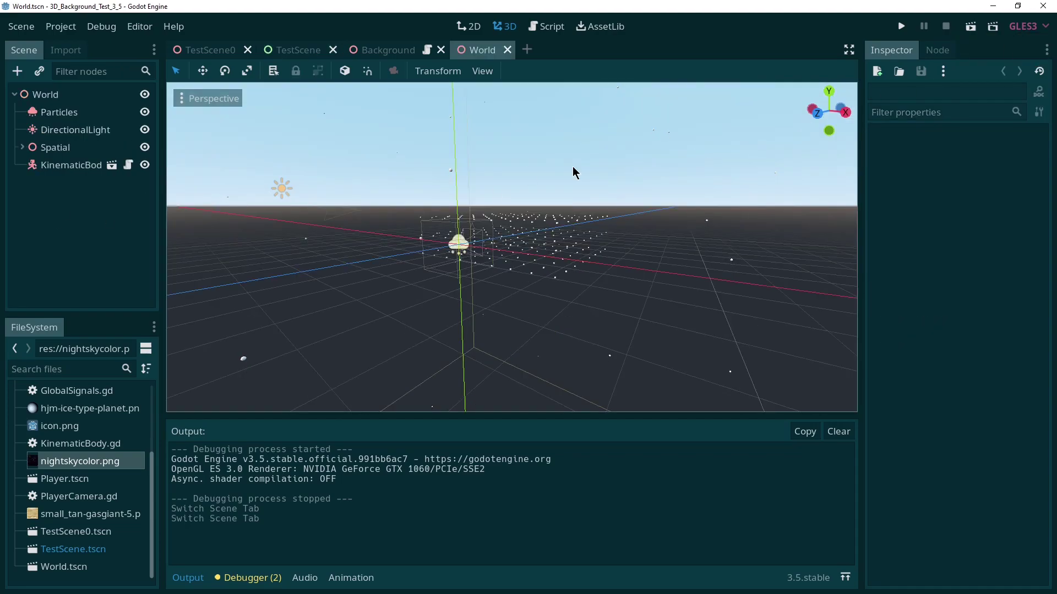
pyautogui.scroll(5, 550, 193)
pyautogui.scroll(-4, 549, 196)
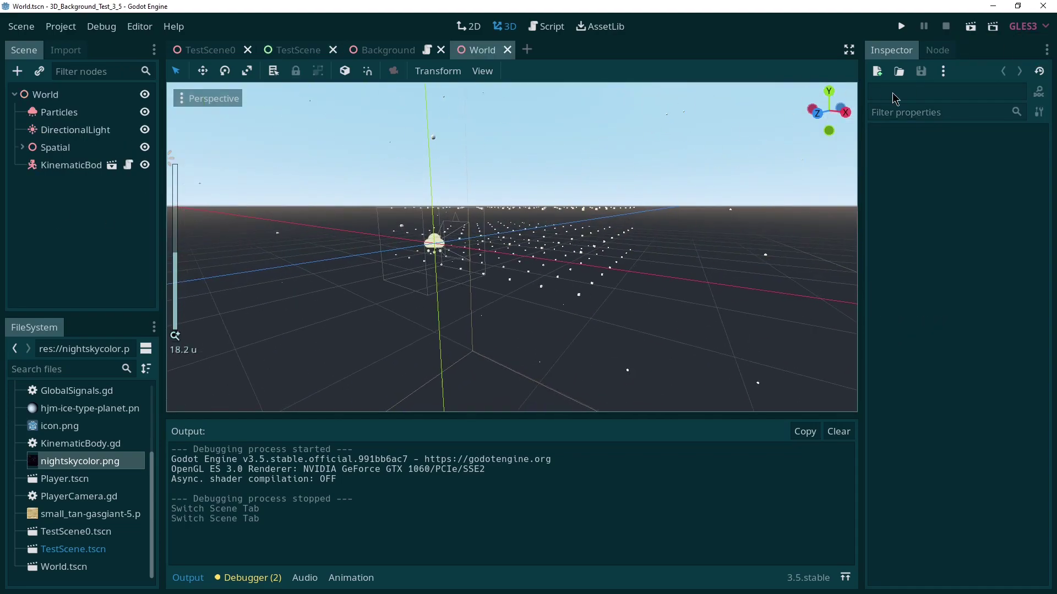
pyautogui.click(969, 27)
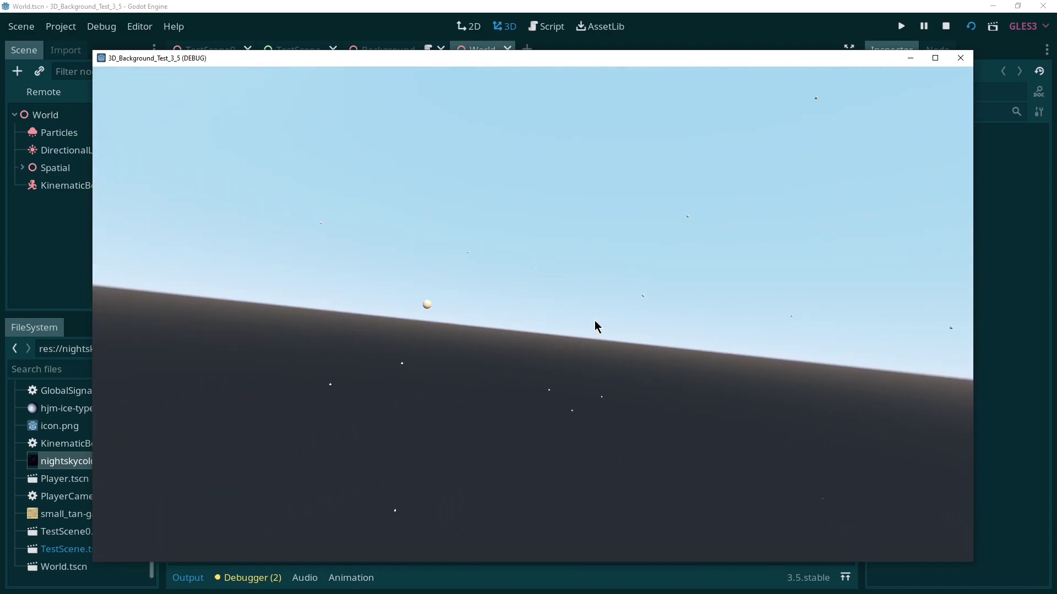
pyautogui.click(959, 59)
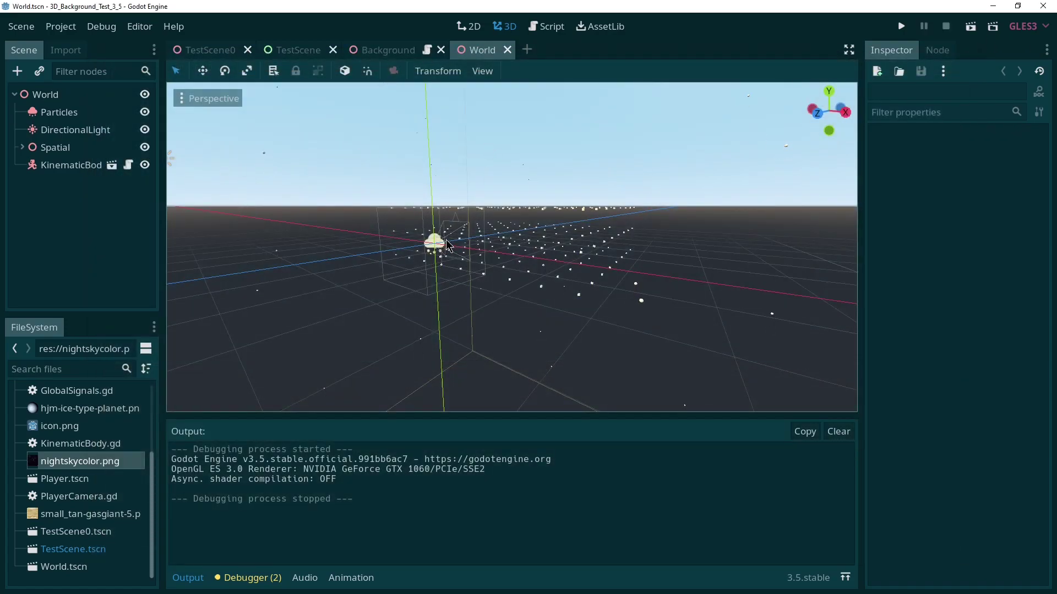
# Step: Return to TestScene, open the Background scene from its instance under Viewport, and look through its node list
pyautogui.moveTo(395, 51)
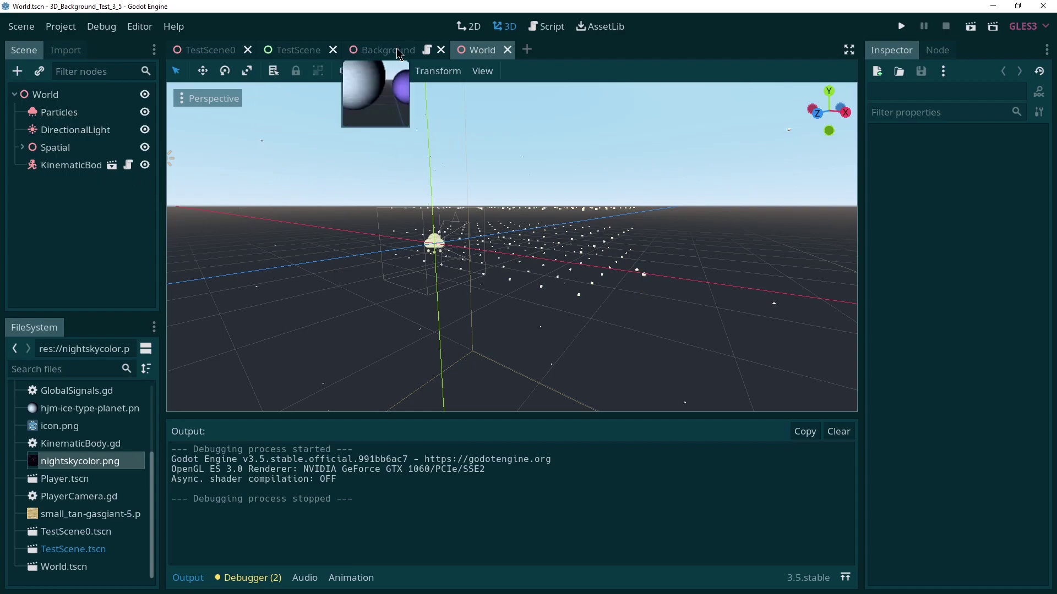
pyautogui.click(305, 53)
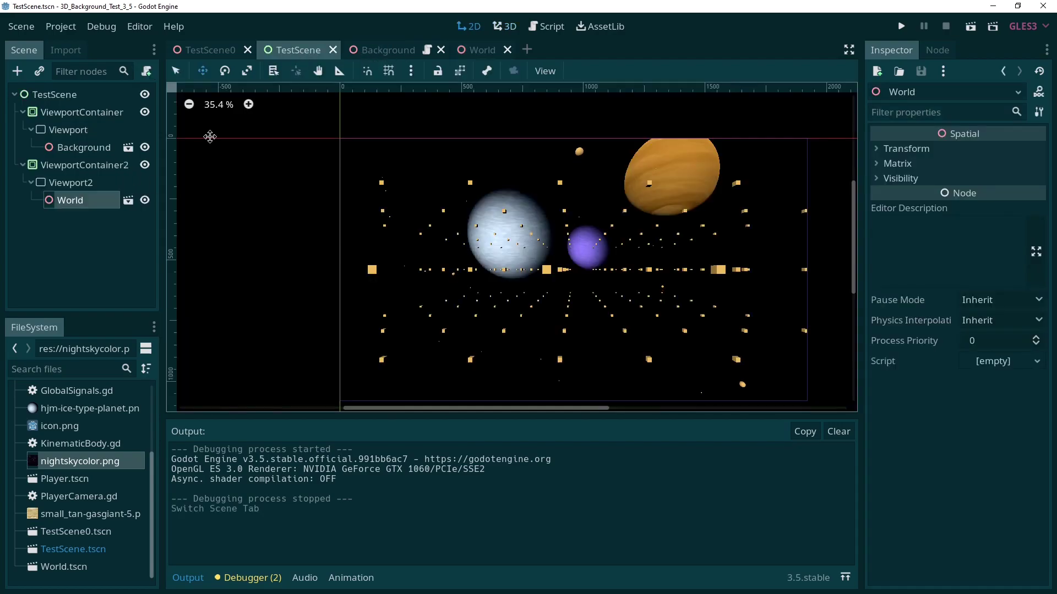
pyautogui.click(65, 146)
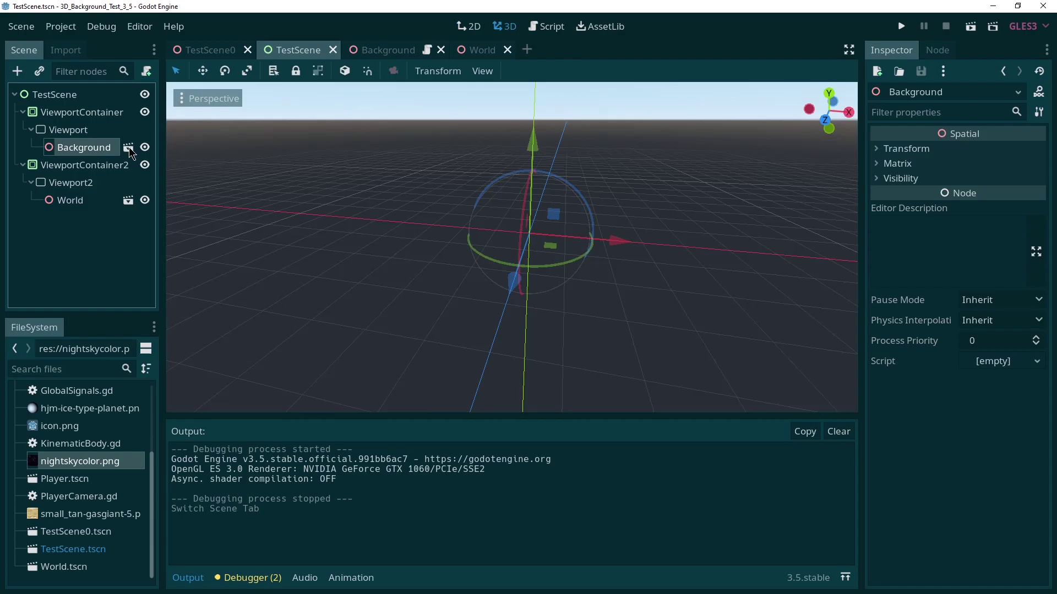
pyautogui.click(128, 147)
pyautogui.scroll(4, 398, 194)
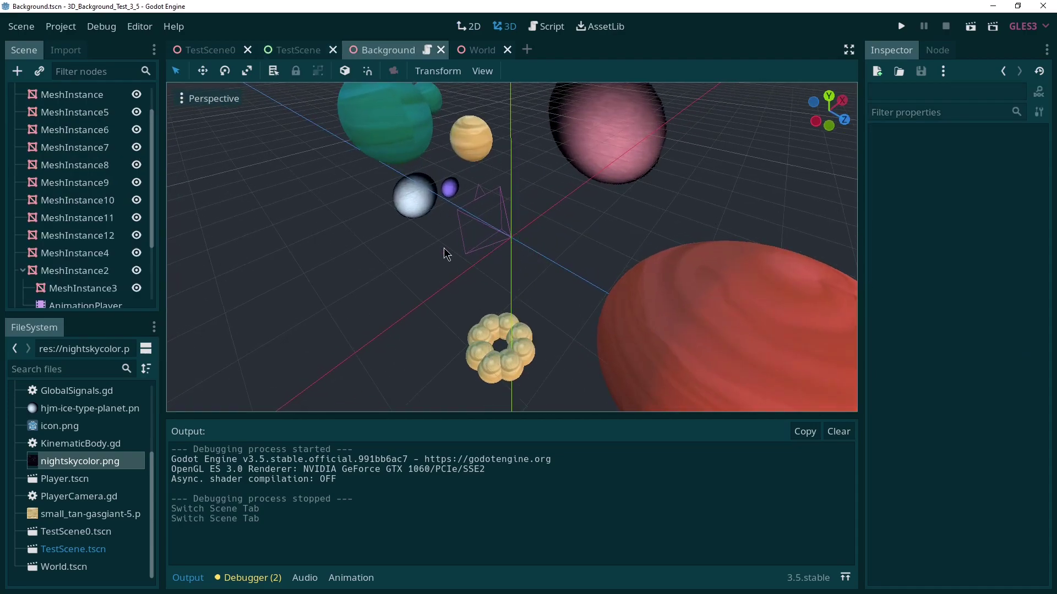
pyautogui.scroll(-3, 74, 263)
pyautogui.scroll(4, 82, 223)
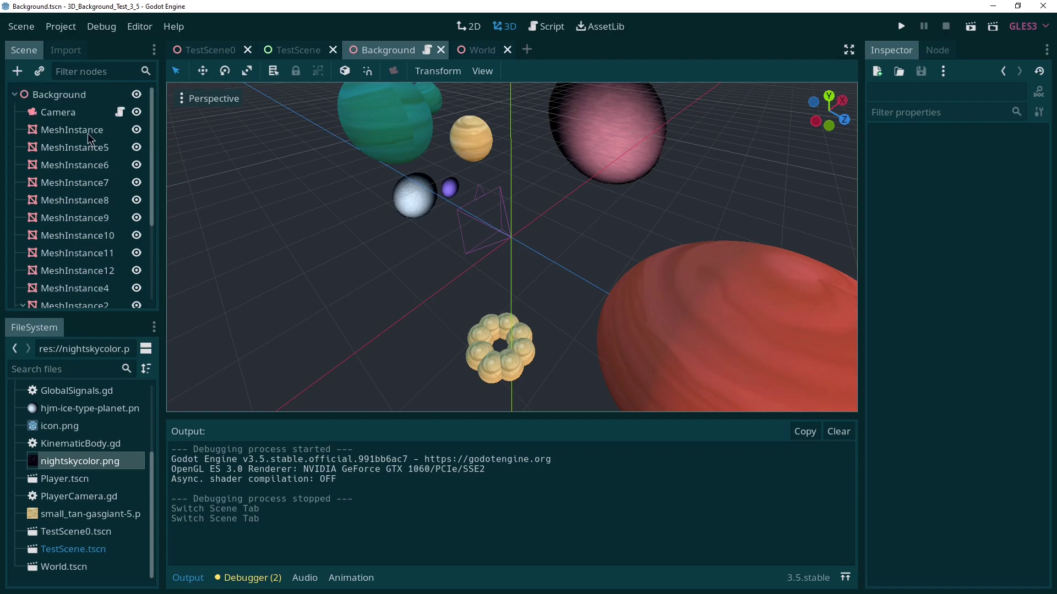
# Step: Open the background Camera's BGCamera.gd script and examine the update_bgcam function that sets the rotation
pyautogui.click(120, 112)
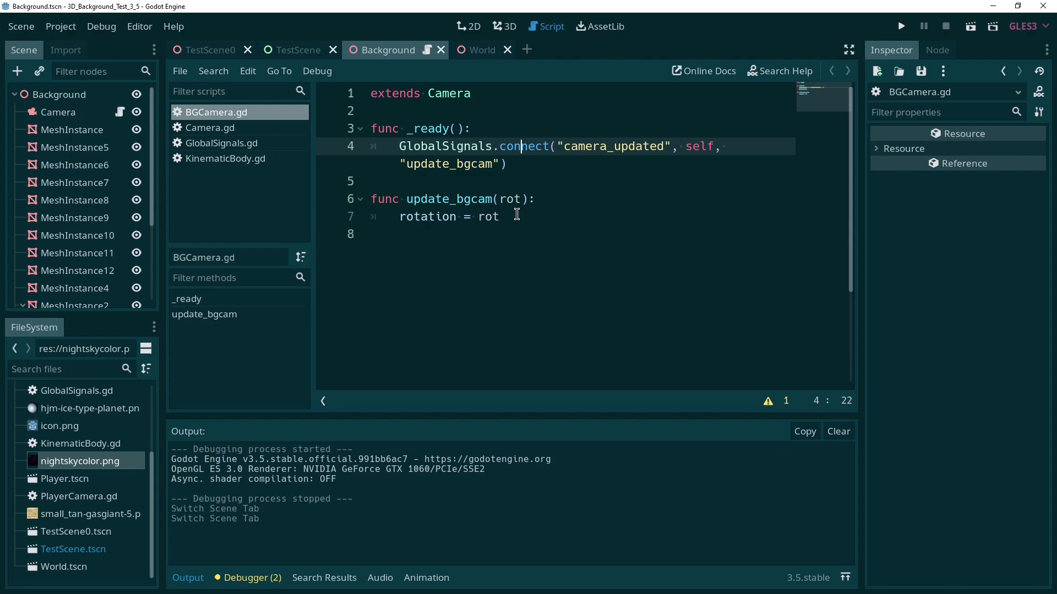
pyautogui.moveTo(535, 216); pyautogui.dragTo(483, 194)
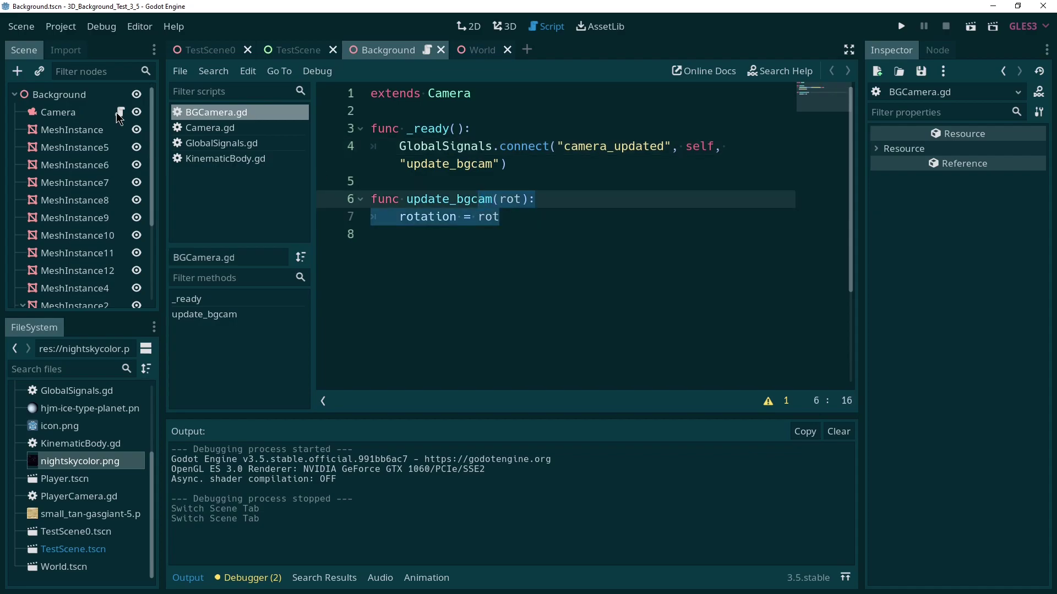
pyautogui.click(87, 112)
pyautogui.click(87, 98)
# Step: Inspect the MeshInstance planet and the icy Sprite3D planet in the Background scene's 3D view
pyautogui.click(79, 135)
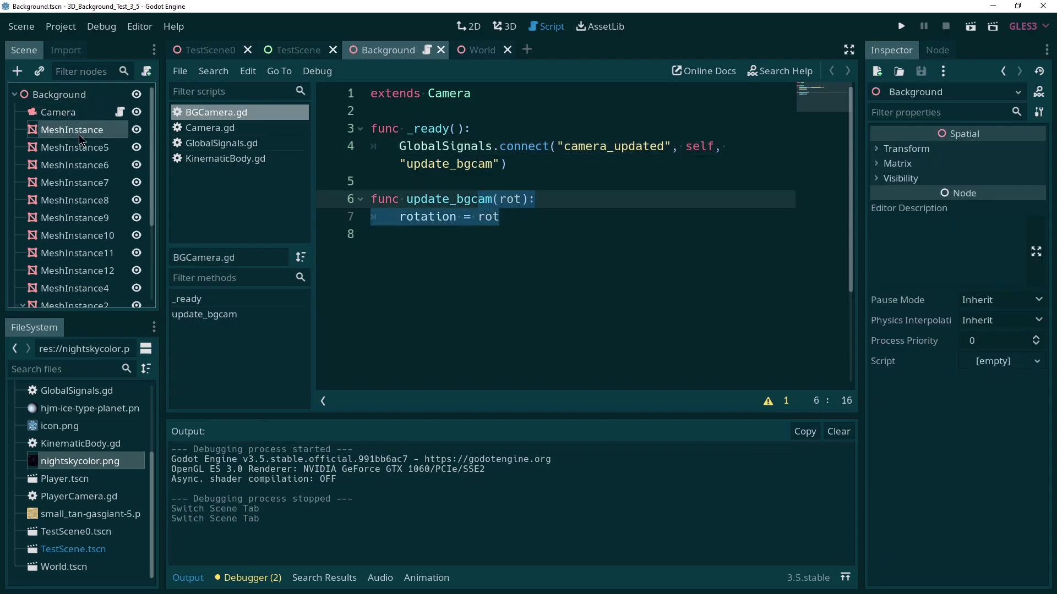
pyautogui.click(503, 27)
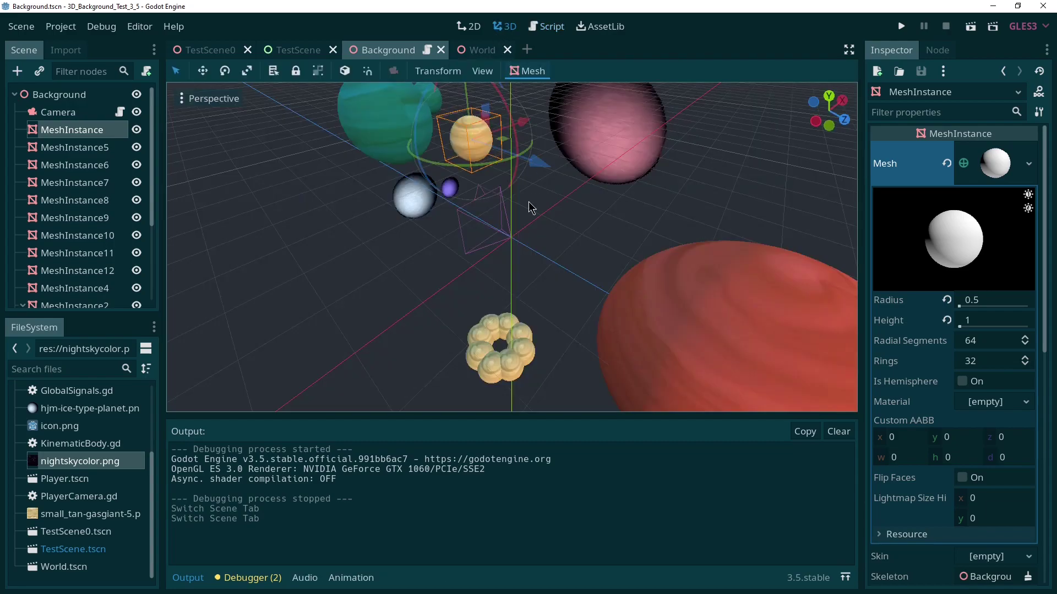
pyautogui.moveTo(589, 227); pyautogui.dragTo(549, 237, button='right')
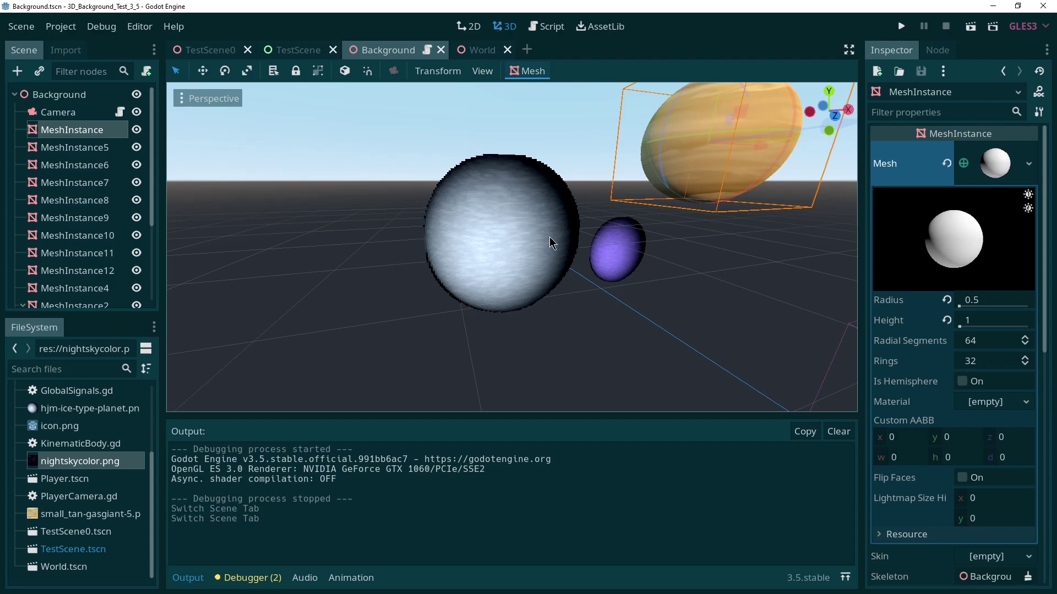
pyautogui.click(496, 232)
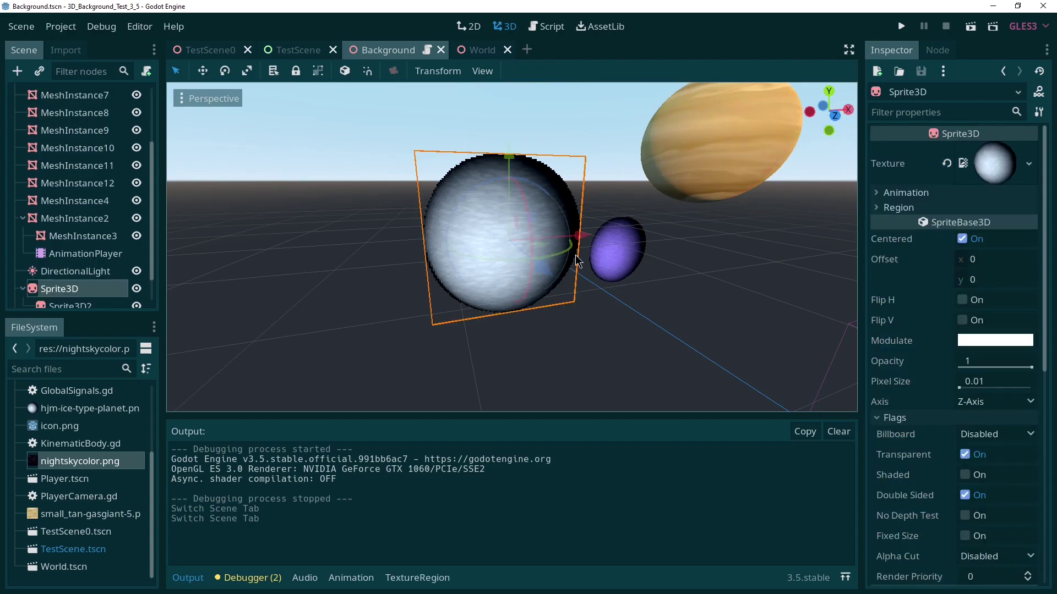
pyautogui.moveTo(695, 244); pyautogui.dragTo(488, 255, button='right')
pyautogui.moveTo(526, 210); pyautogui.dragTo(477, 207, button='right')
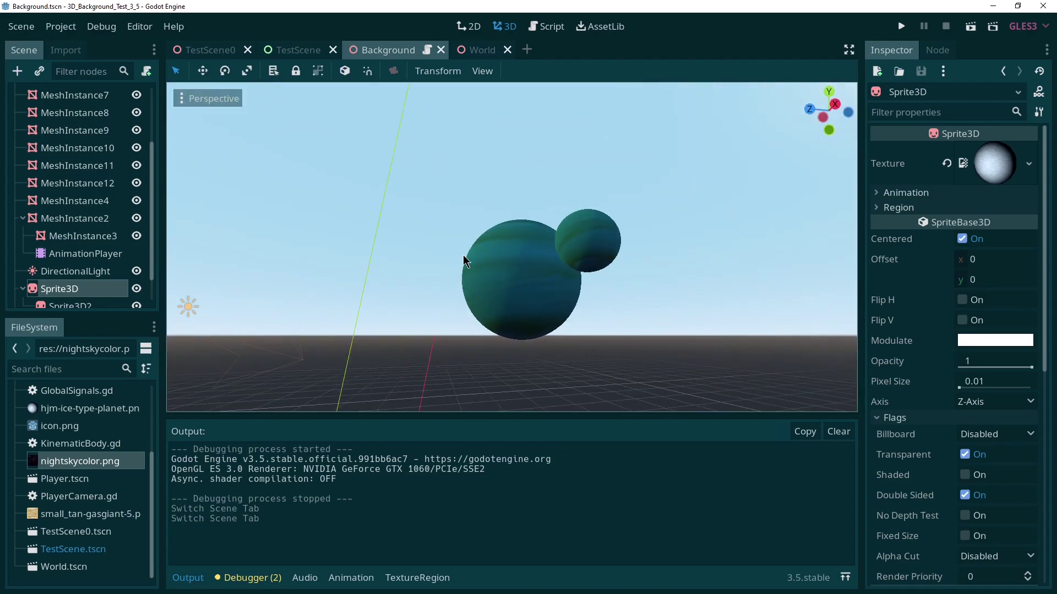
# Step: Select the teal MeshInstance2 planet, play New Anim from its AnimationPlayer to preview the orbiting moon, and stop it
pyautogui.moveTo(464, 262); pyautogui.dragTo(424, 214, button='right')
pyautogui.click(469, 226)
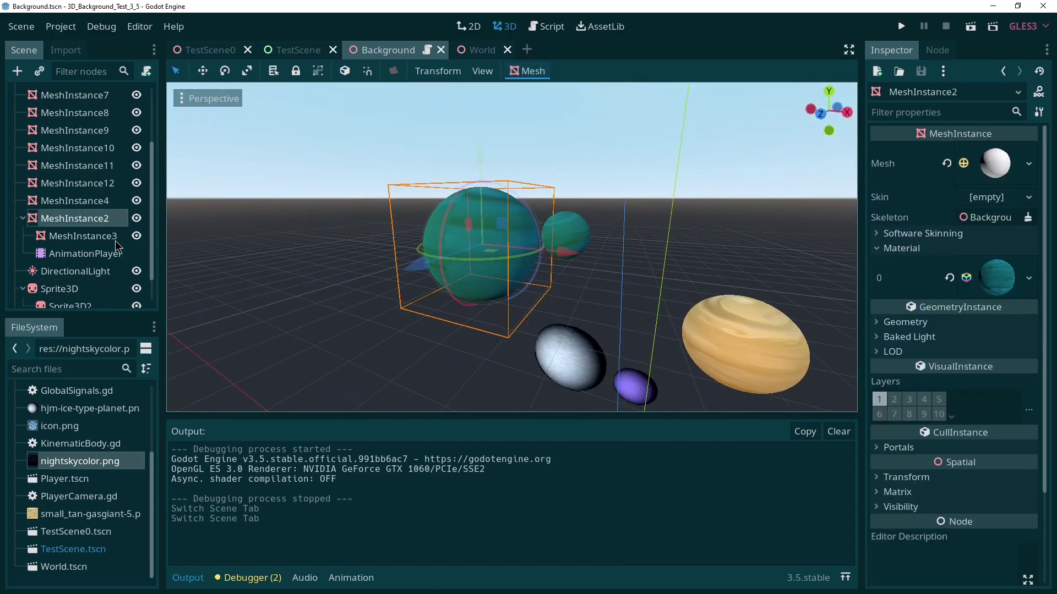
pyautogui.click(95, 254)
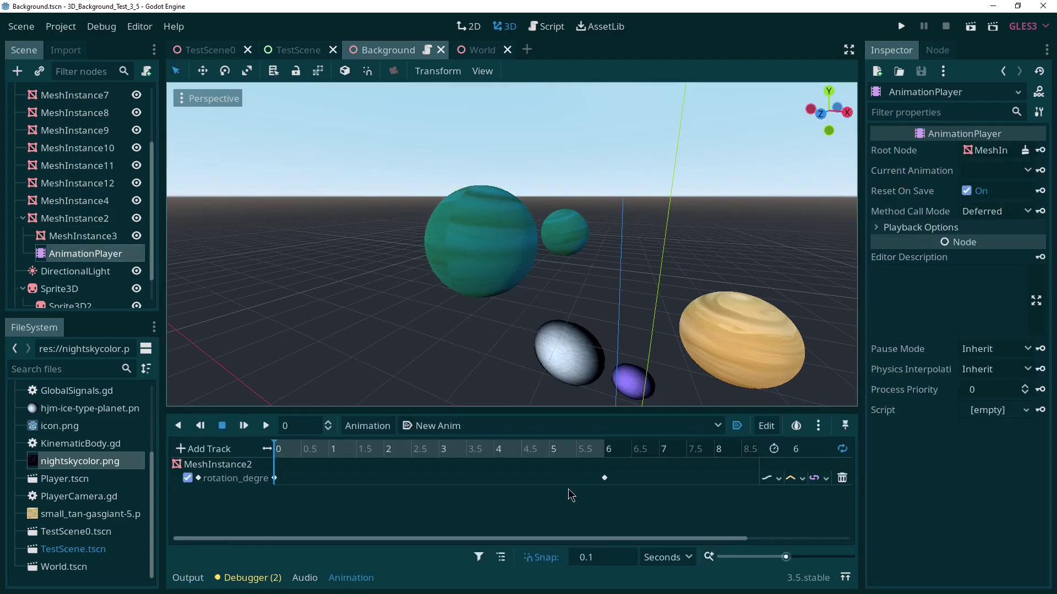
pyautogui.click(266, 427)
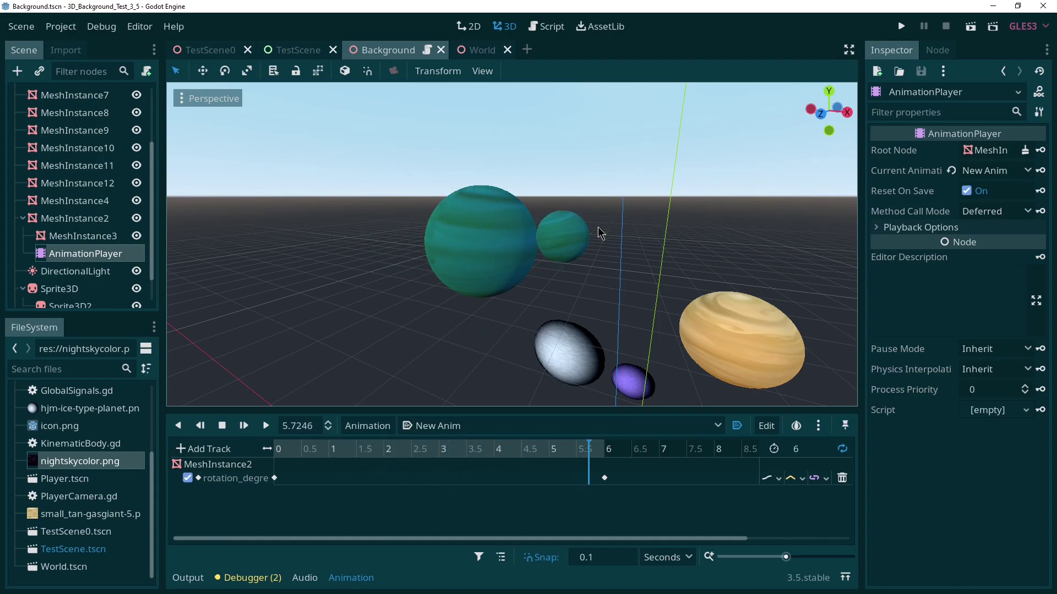
pyautogui.click(222, 426)
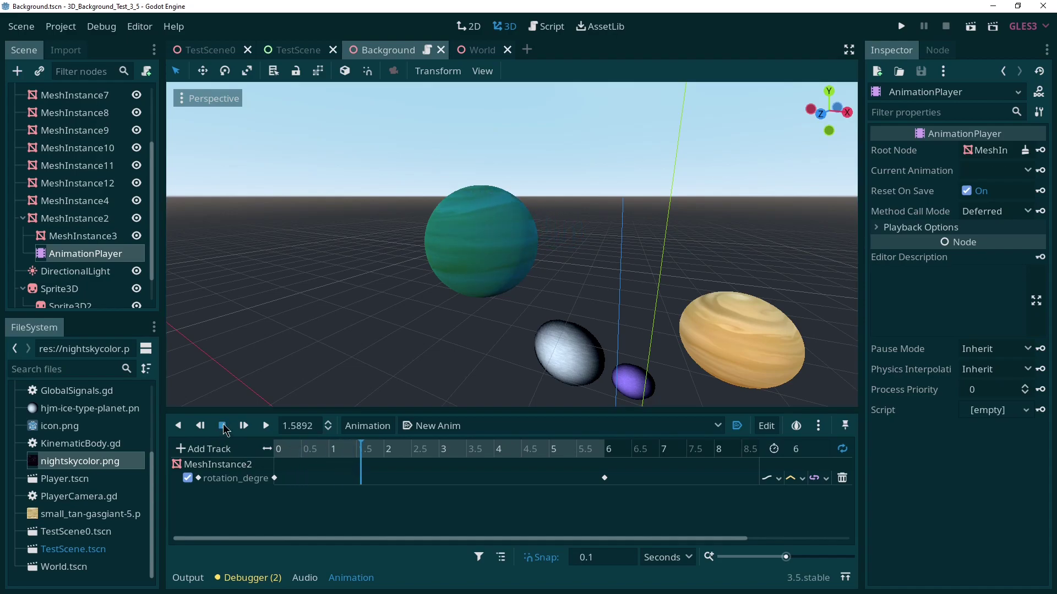
# Step: Compare the flat sprite planets with the spherical mesh planet by viewing them from different angles
pyautogui.moveTo(604, 299); pyautogui.dragTo(519, 221, button='right')
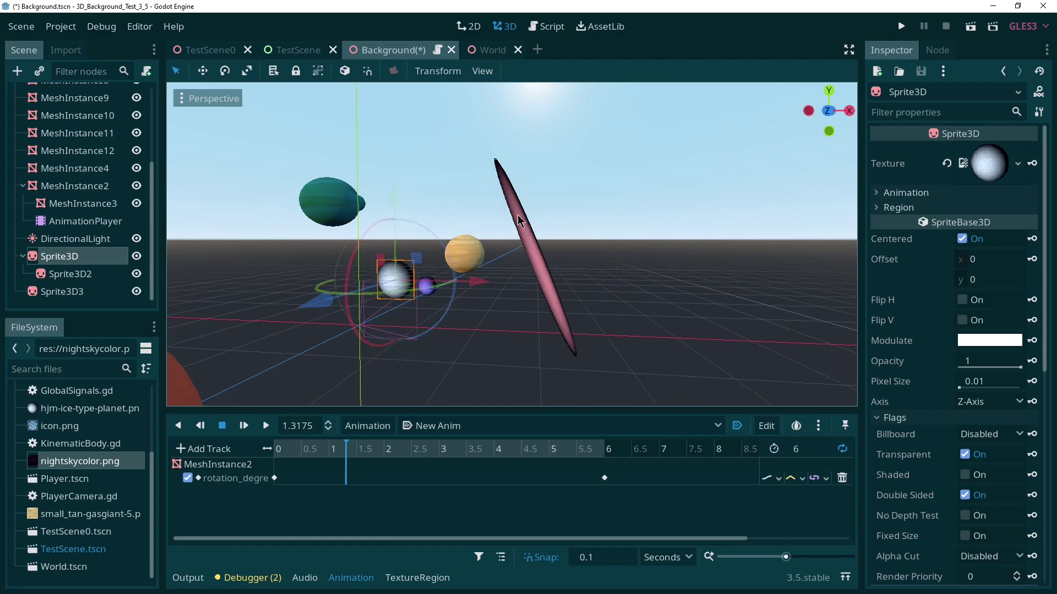
pyautogui.moveTo(500, 232); pyautogui.dragTo(537, 308, button='middle')
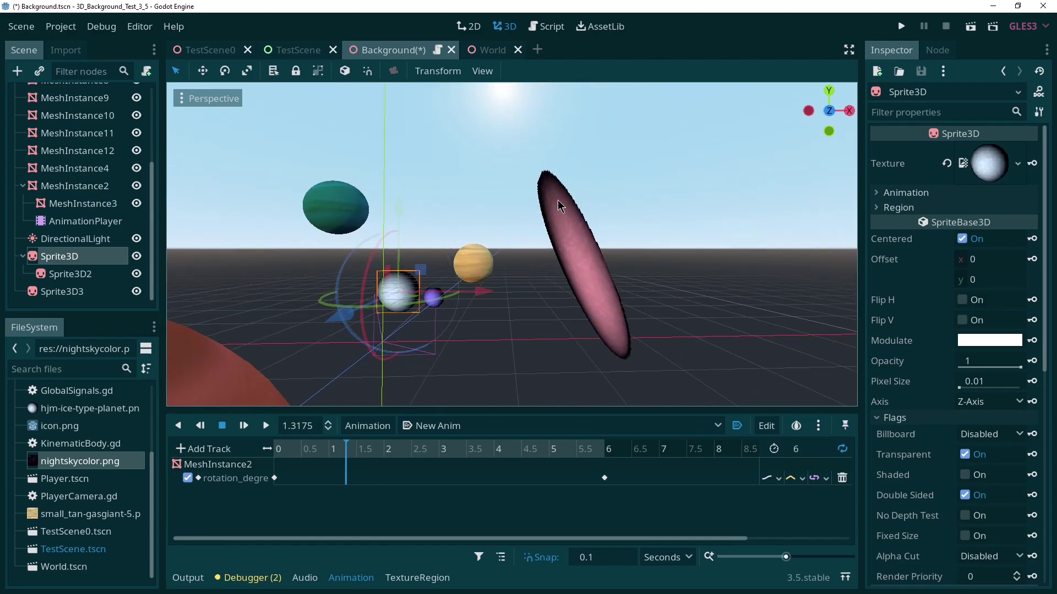
pyautogui.moveTo(559, 206); pyautogui.dragTo(600, 239, button='right')
pyautogui.click(586, 224)
pyautogui.click(678, 300)
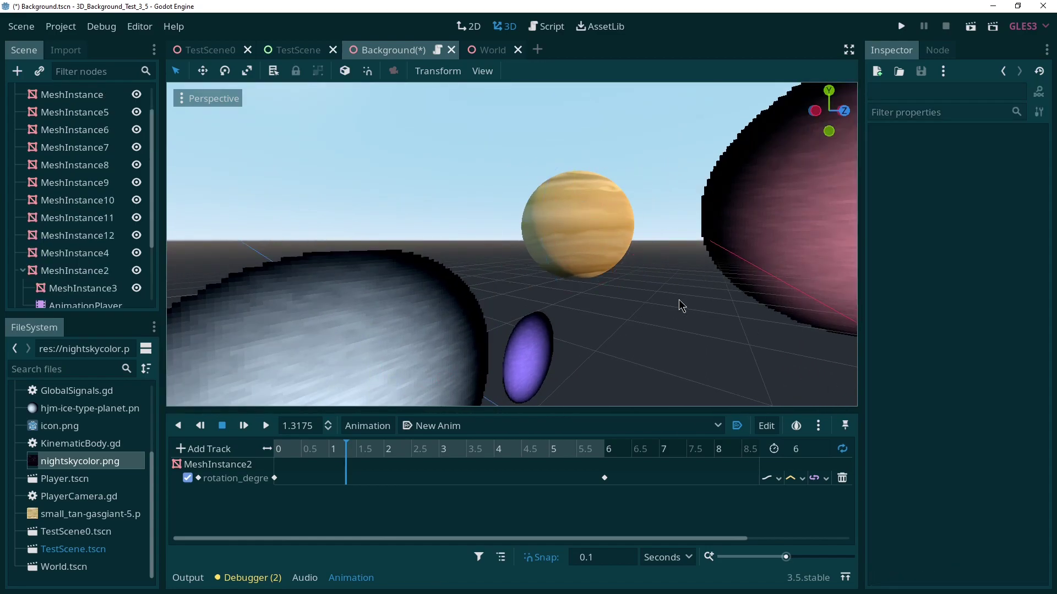
# Step: Run the whole project to view the planets background combined with the World scene, and close it
pyautogui.click(901, 26)
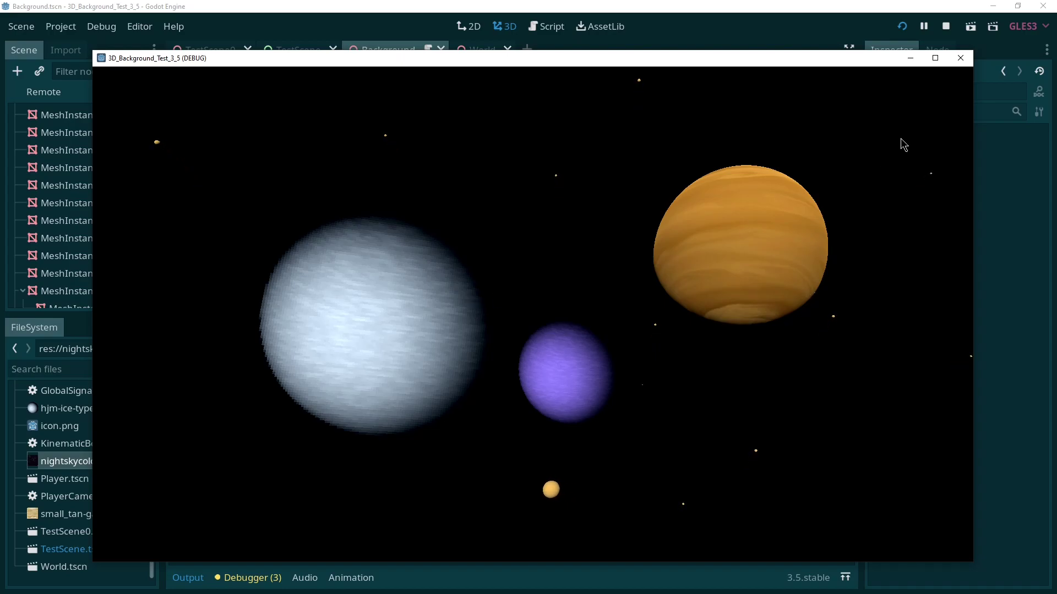
pyautogui.press('Escape')
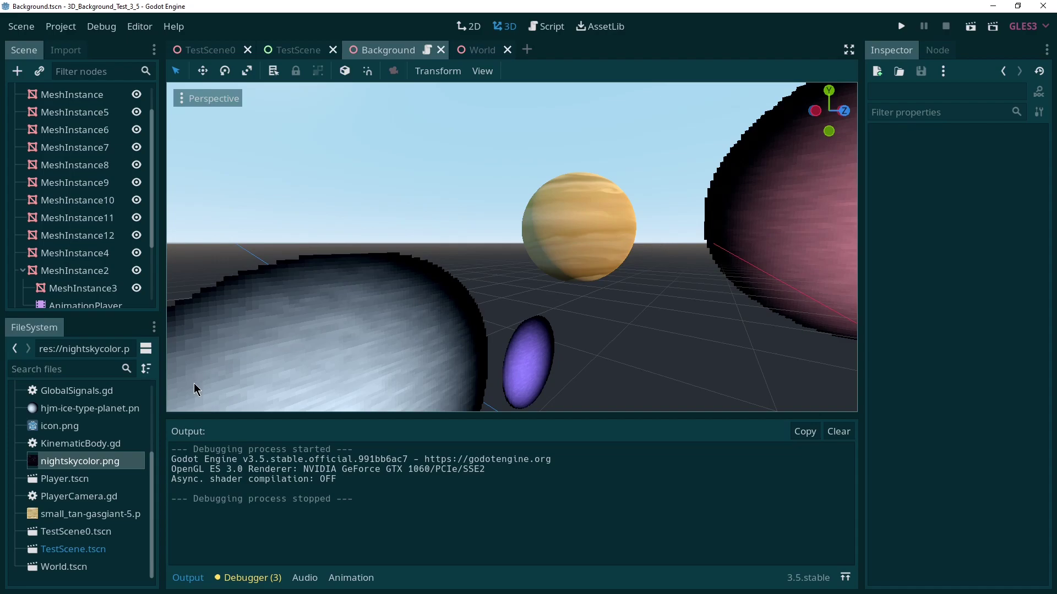
# Step: Open the Player.tscn scene
pyautogui.click(80, 482)
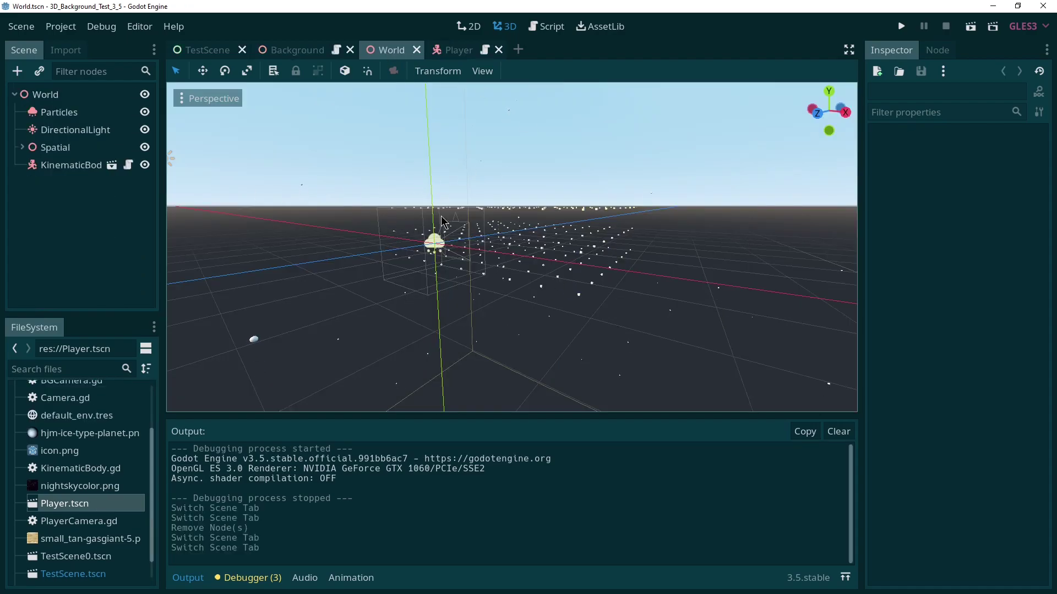
# Step: Open the script of the KinematicBody instance in the World scene and review it through the _physics_process function
pyautogui.click(70, 165)
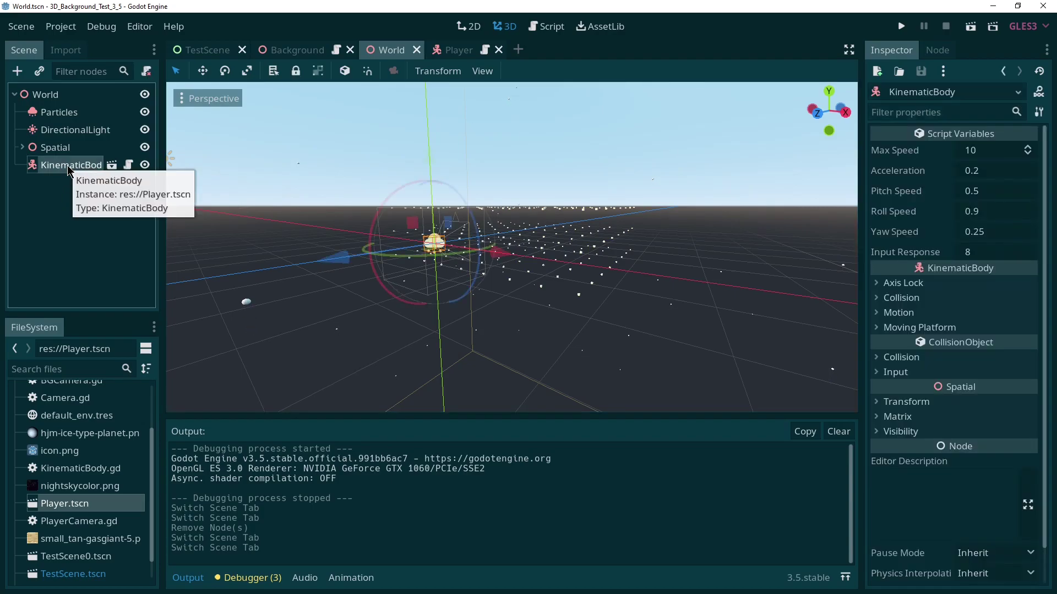
pyautogui.click(129, 166)
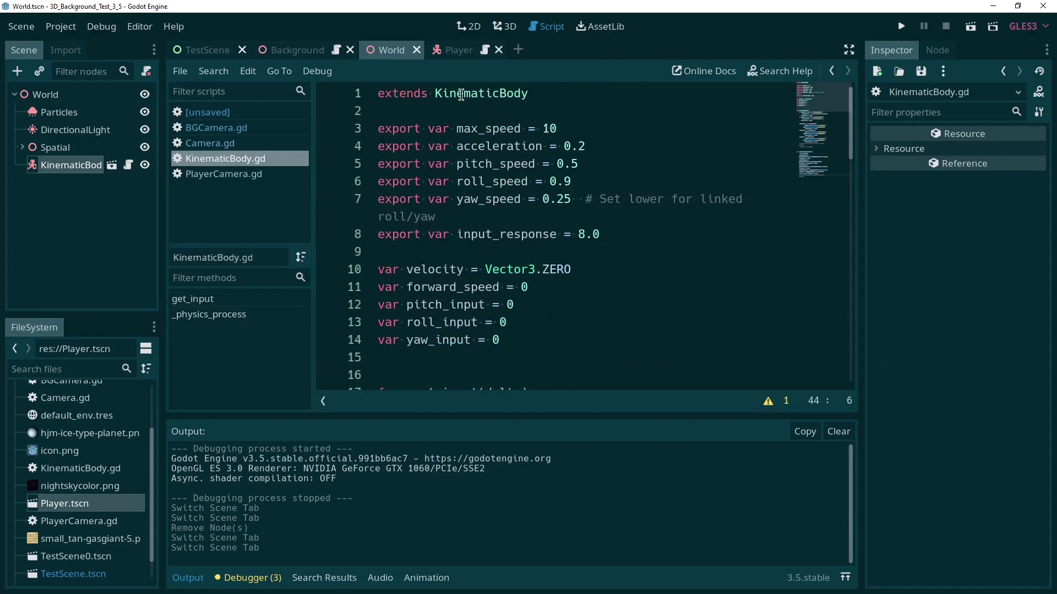
pyautogui.scroll(-15, 548, 200)
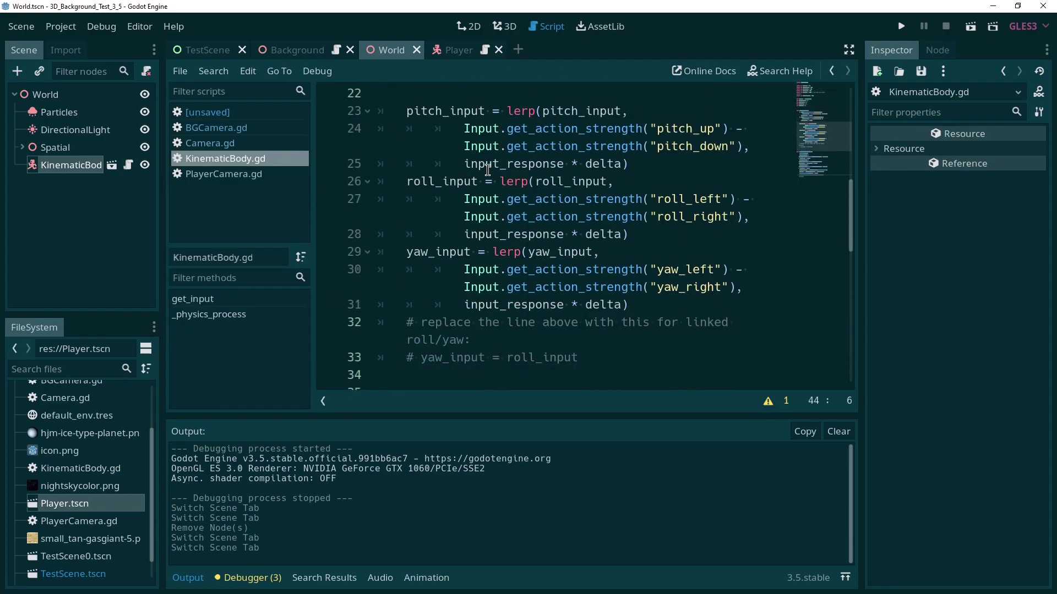
pyautogui.scroll(5, 560, 171)
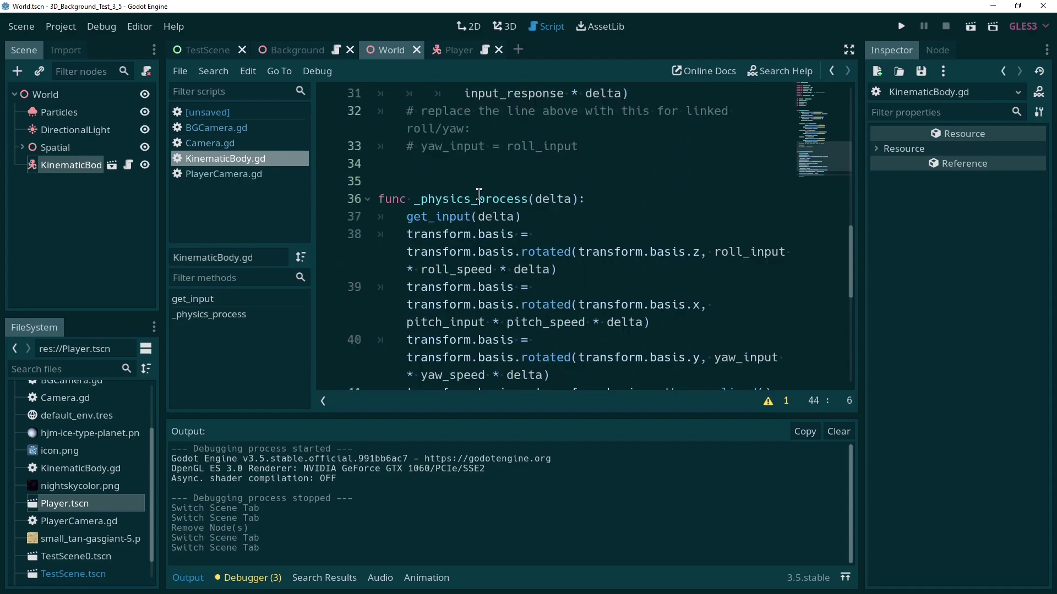
pyautogui.doubleClick(479, 197)
pyautogui.tripleClick(478, 197)
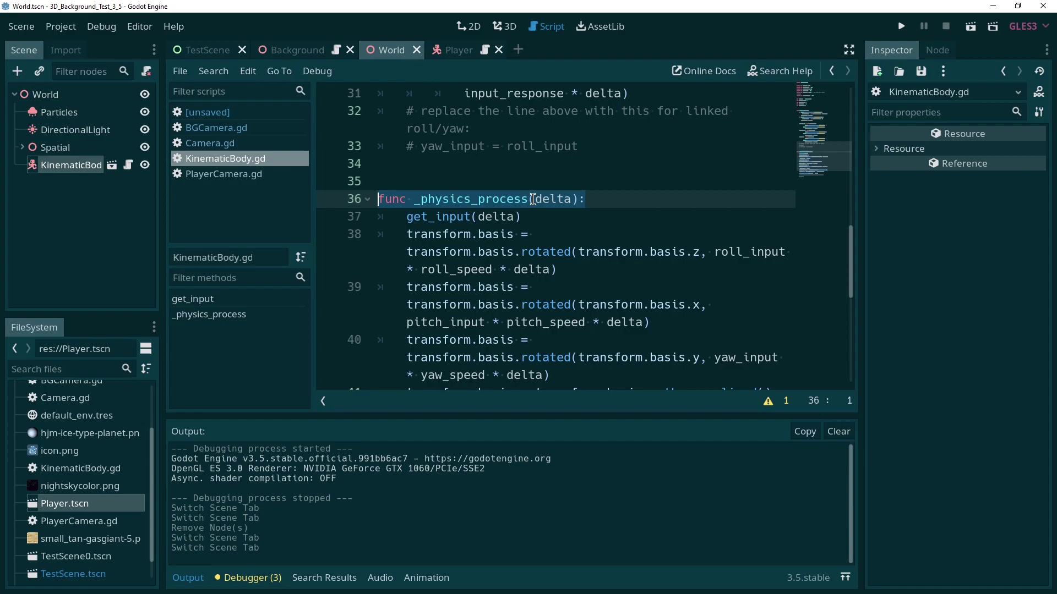
# Step: Open the KinematicBody's Player scene and examine the commented-out GlobalSignals.emit_signal line that ends _physics_process
pyautogui.click(112, 166)
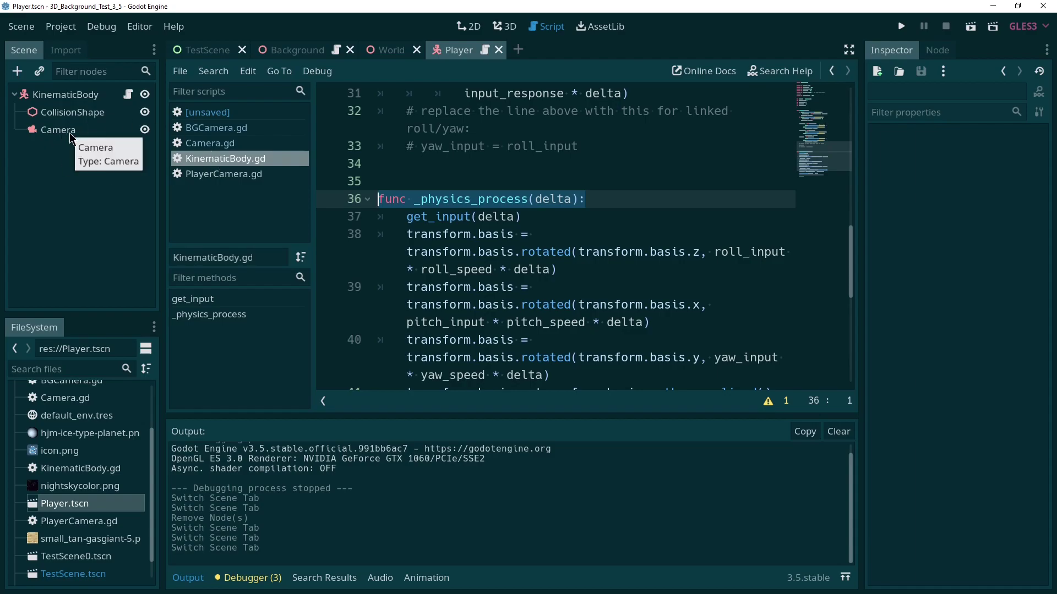
pyautogui.scroll(-7, 596, 175)
pyautogui.scroll(6, 597, 174)
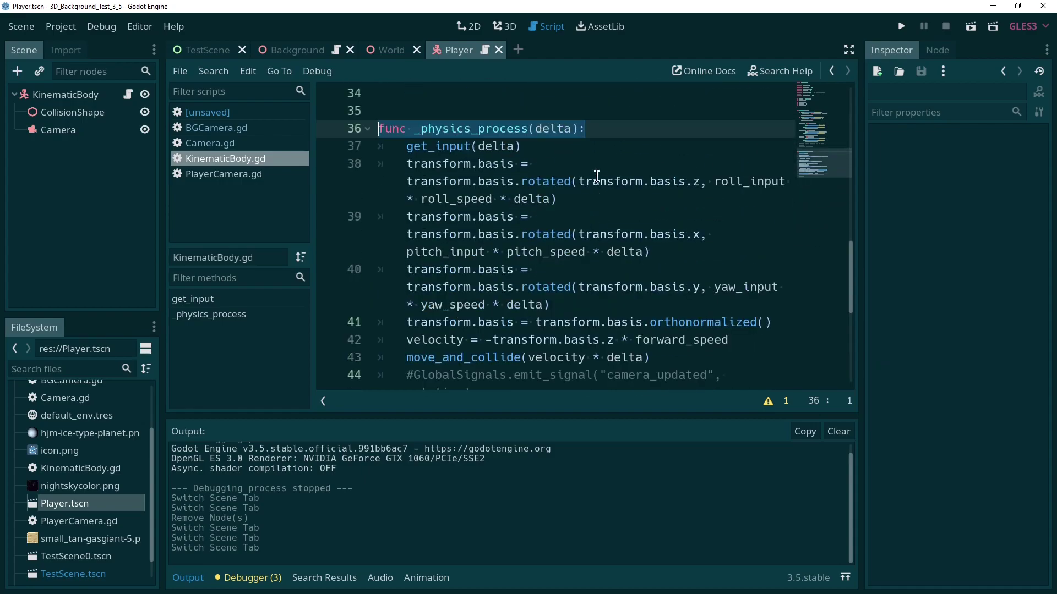
pyautogui.scroll(-1, 581, 170)
pyautogui.scroll(-1, 449, 261)
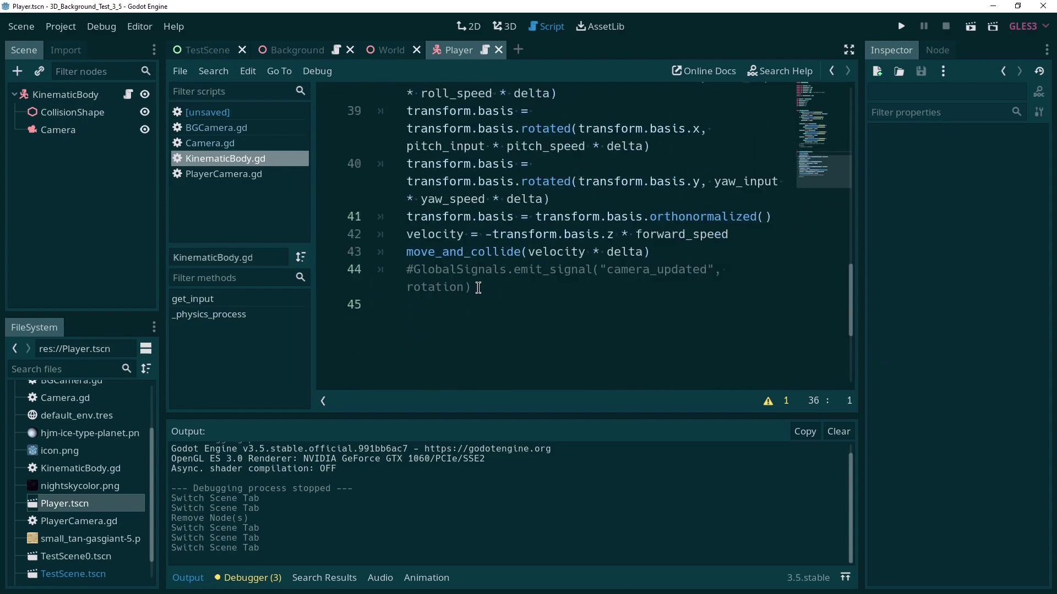
pyautogui.moveTo(481, 287); pyautogui.dragTo(417, 274)
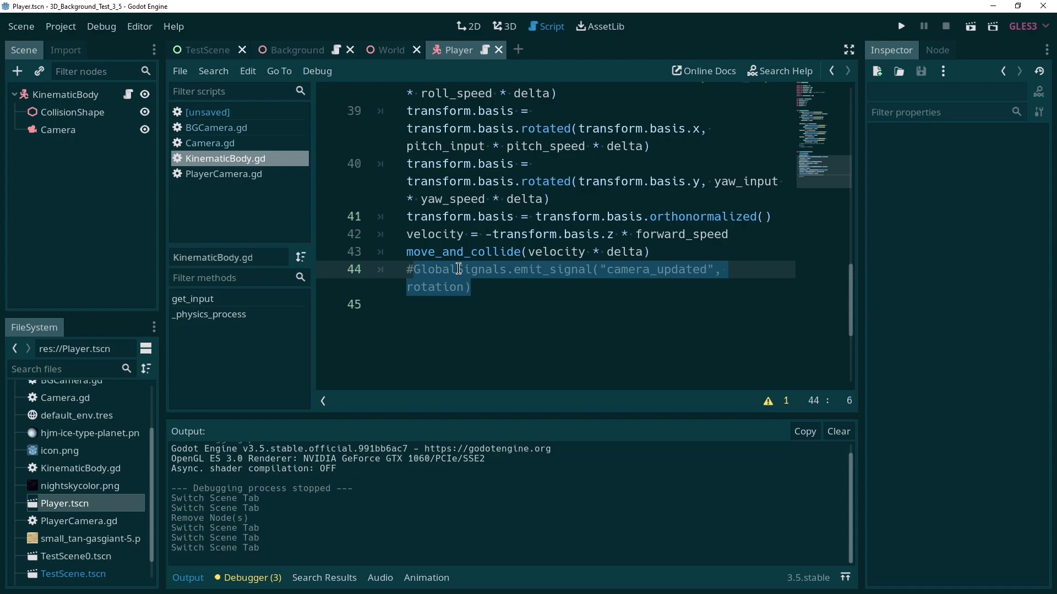
pyautogui.hotkey('ctrl', 'z')
# Step: Create a new GDScript named GlobalSignals.gd in the res:// folder, inheriting Node
pyautogui.scroll(3, 107, 412)
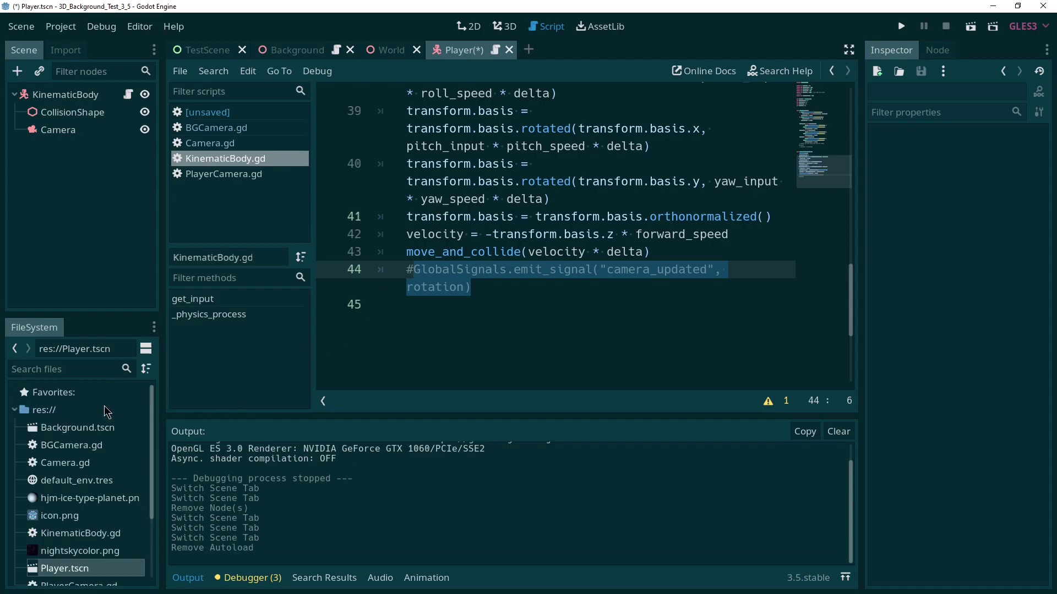
pyautogui.rightClick(58, 412)
pyautogui.click(127, 541)
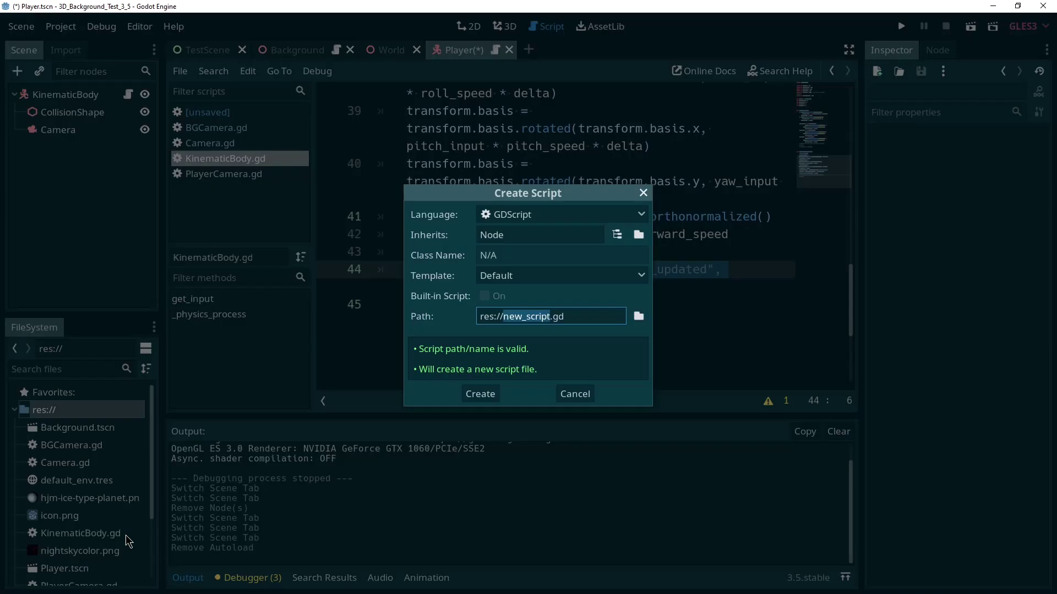
pyautogui.write('Global')
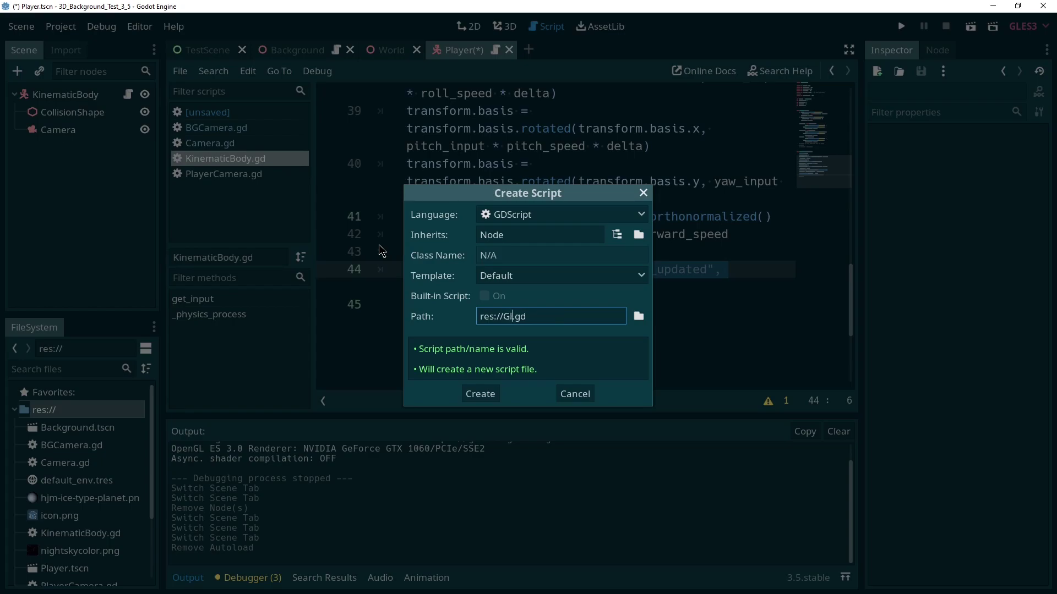
pyautogui.write('Signals')
pyautogui.press('Return')
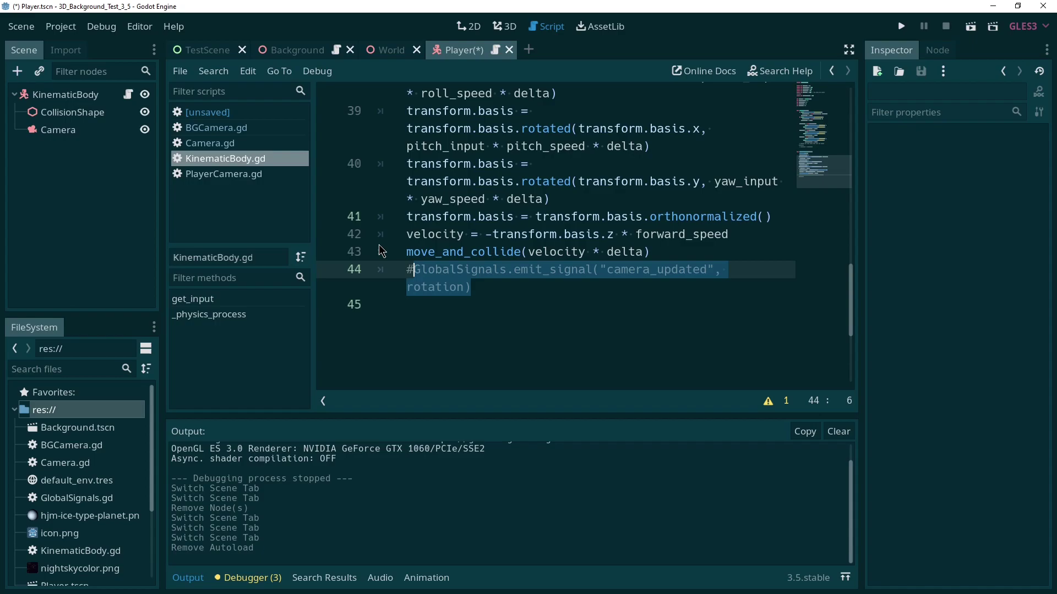
# Step: Open GlobalSignals.gd, delete all the template comments and functions below extends Node, and save the script
pyautogui.scroll(-3, 110, 485)
pyautogui.scroll(1, 110, 467)
pyautogui.doubleClick(100, 454)
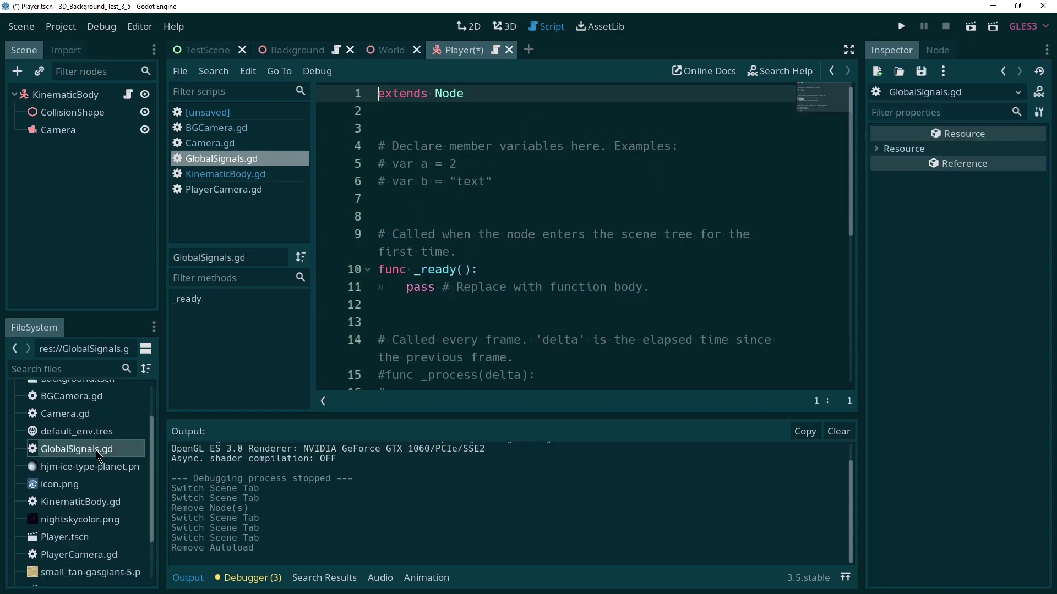
pyautogui.scroll(-2, 494, 295)
pyautogui.moveTo(493, 295); pyautogui.dragTo(288, 226)
pyautogui.press('BackSpace')
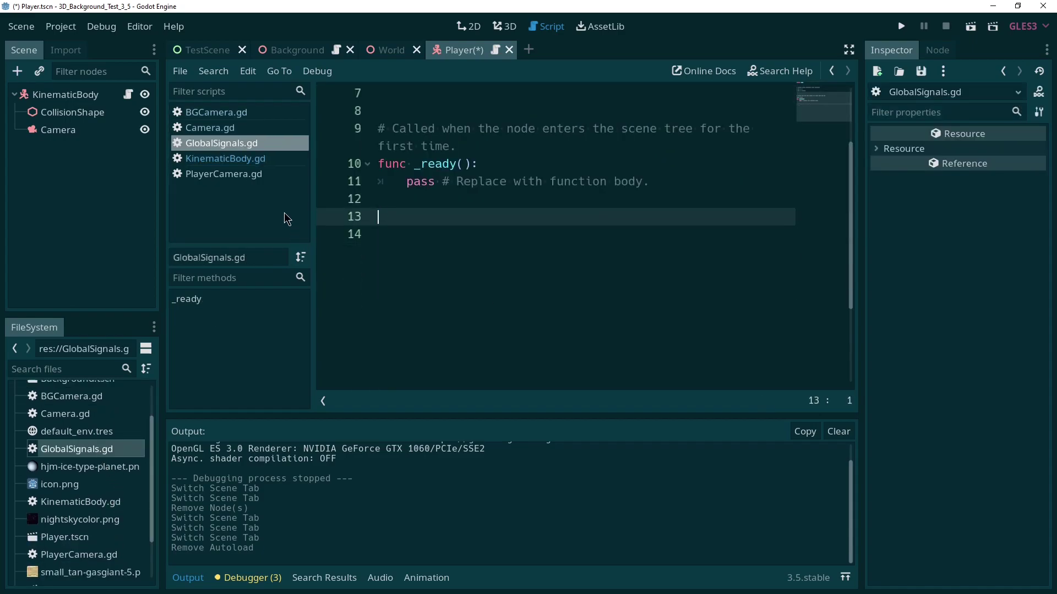
pyautogui.scroll(2, 446, 228)
pyautogui.moveTo(465, 252); pyautogui.dragTo(321, 134)
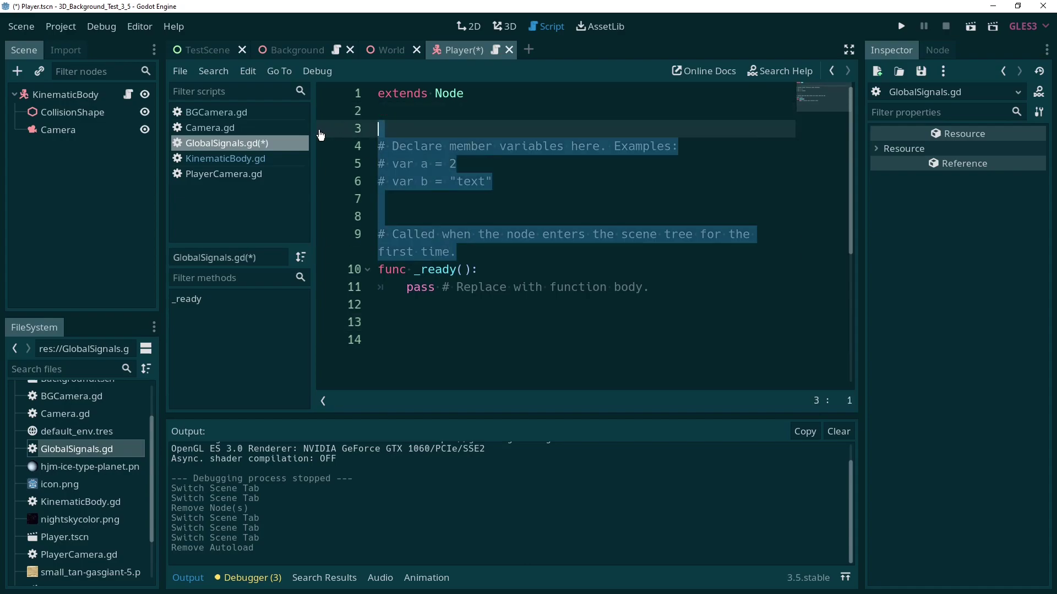
pyautogui.press('BackSpace')
pyautogui.press('BackSpace')
pyautogui.moveTo(555, 202); pyautogui.dragTo(339, 140)
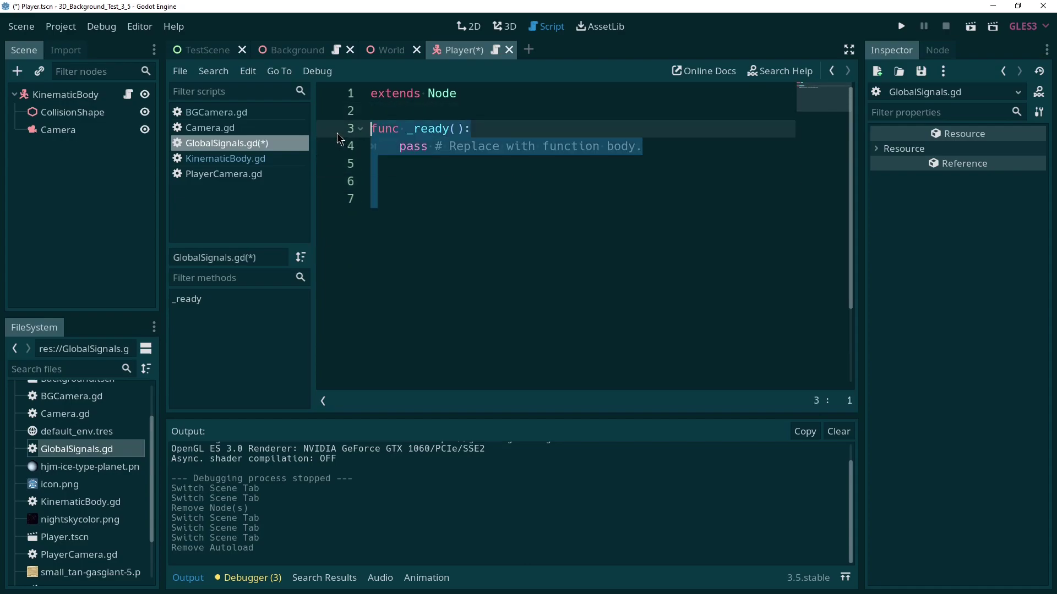
pyautogui.press('BackSpace')
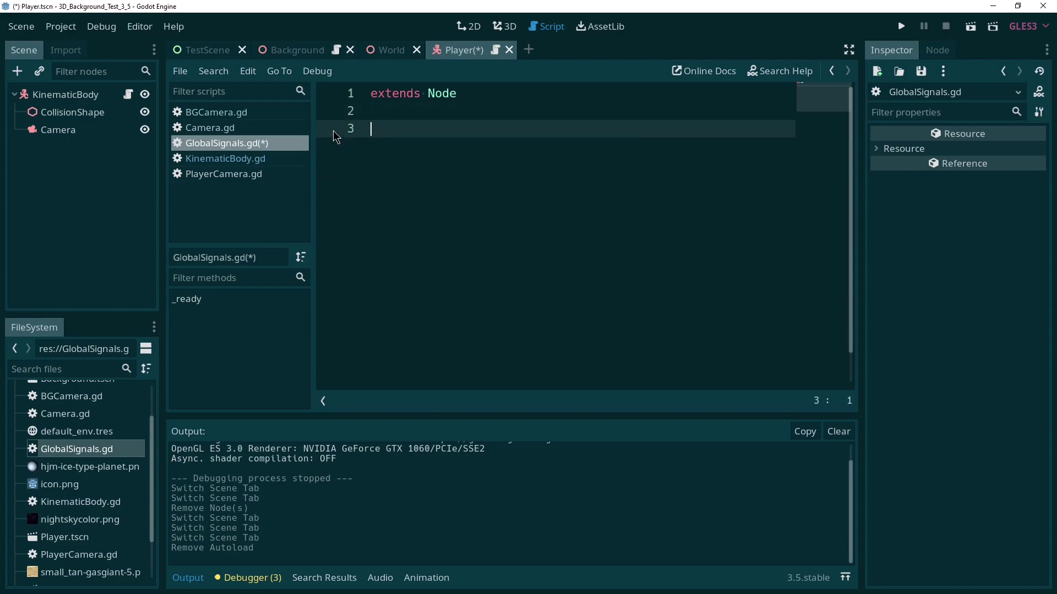
pyautogui.hotkey('ctrl', 's')
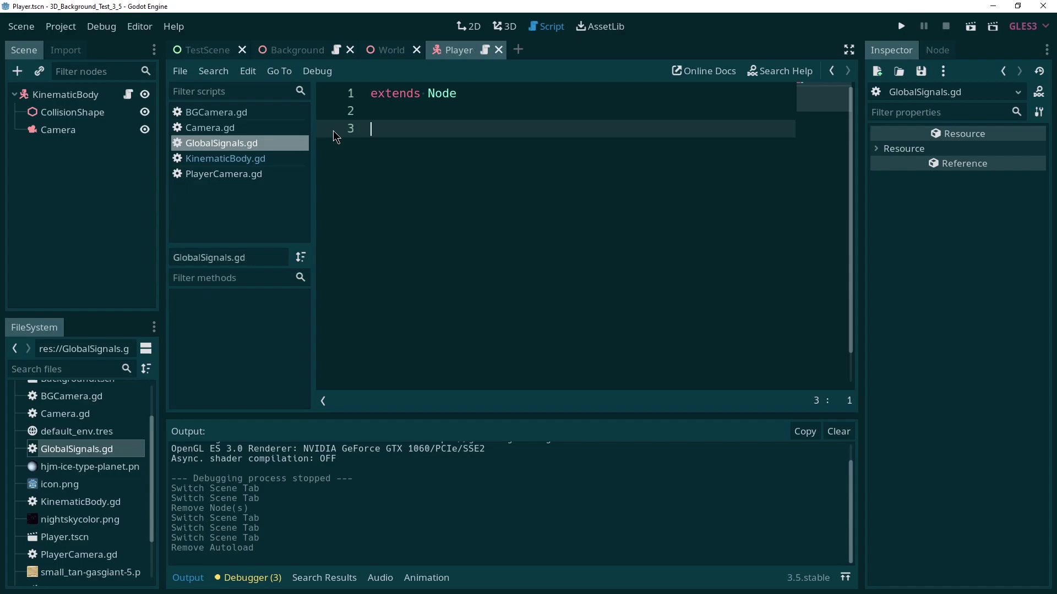
# Step: Declare signal camera_update(rotation) in GlobalSignals.gd and save the script
pyautogui.write('signal camera_update ')
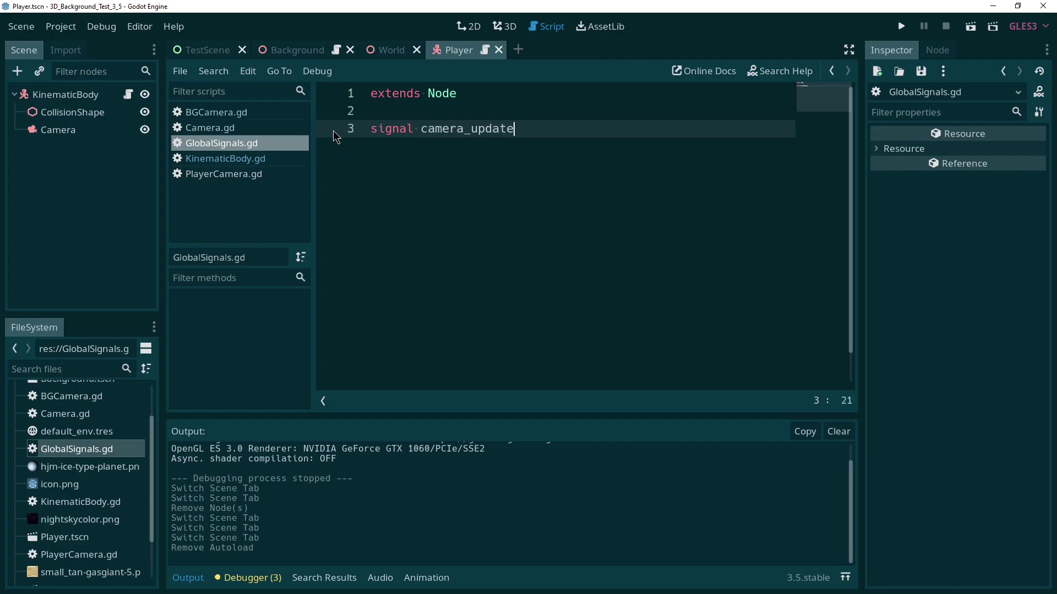
pyautogui.write('(')
pyautogui.write('ro')
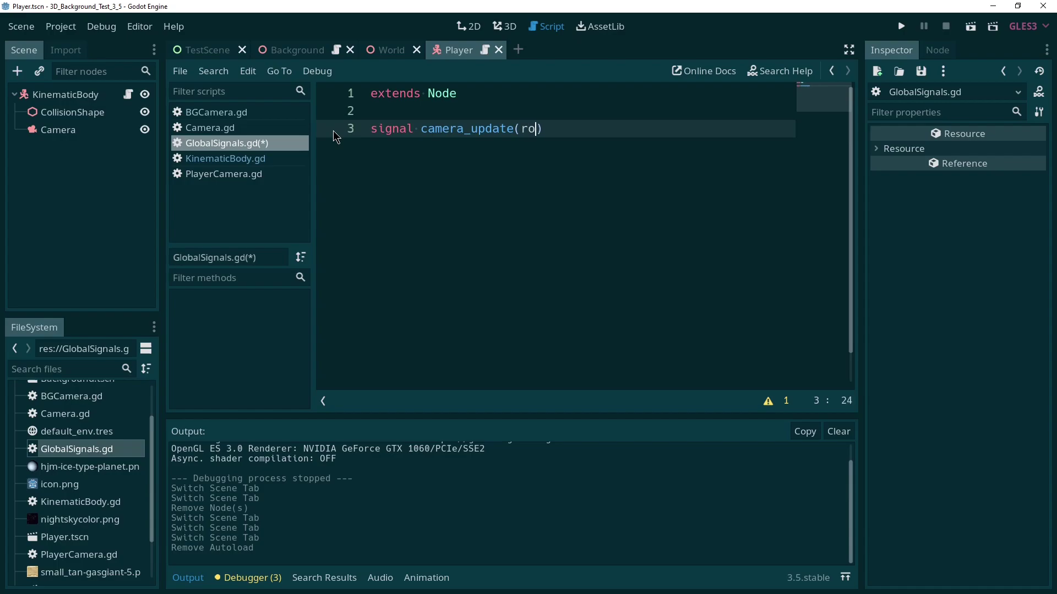
pyautogui.write('tation')
pyautogui.click(649, 130)
pyautogui.hotkey('ctrl', 's')
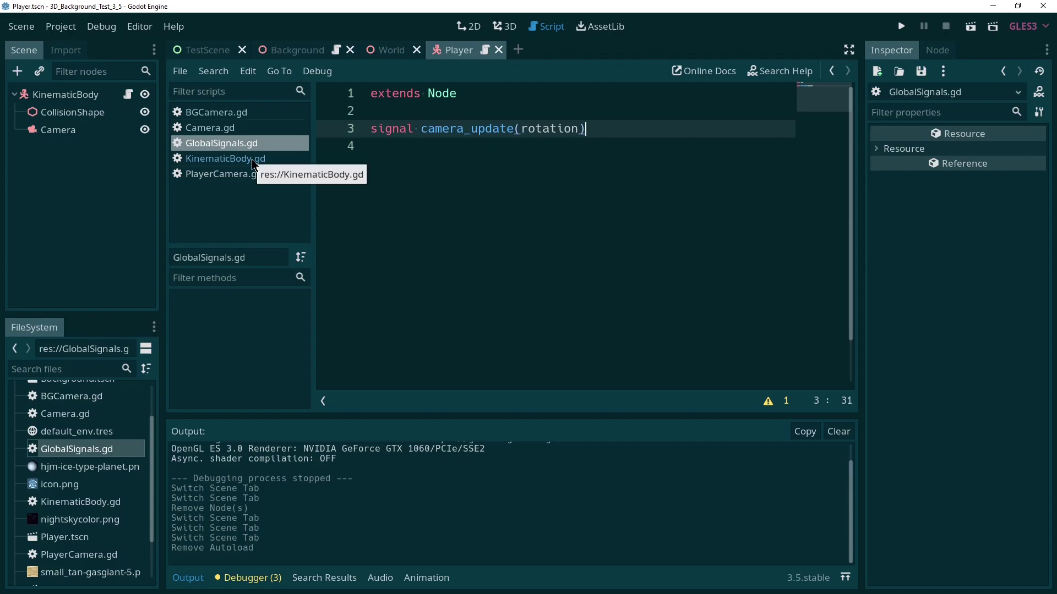
# Step: Uncomment the GlobalSignals.emit_signal("camera_updated", rotation) line in the Player's KinematicBody.gd script
pyautogui.click(81, 98)
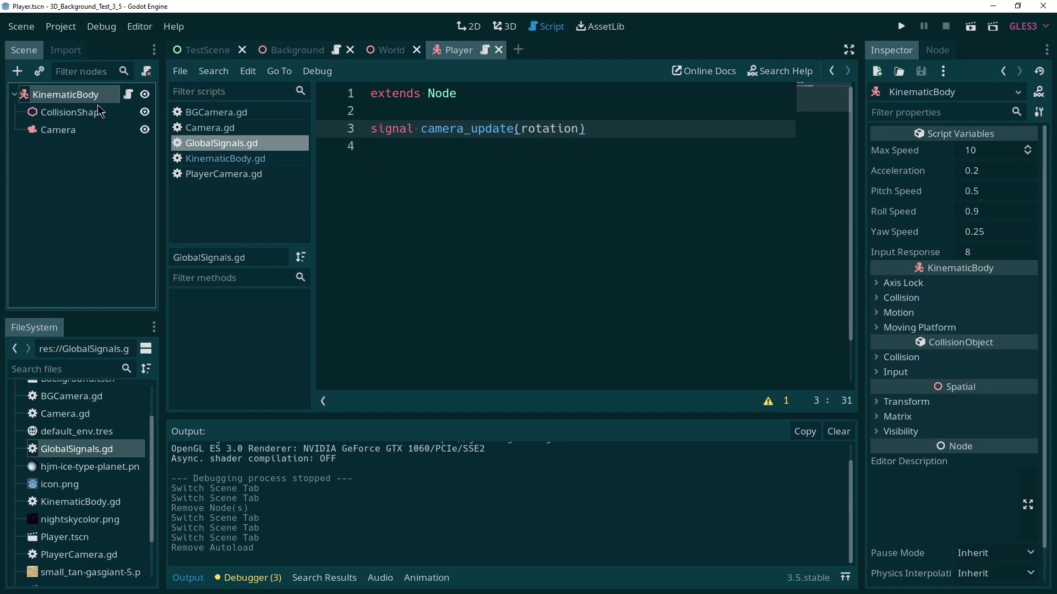
pyautogui.click(128, 95)
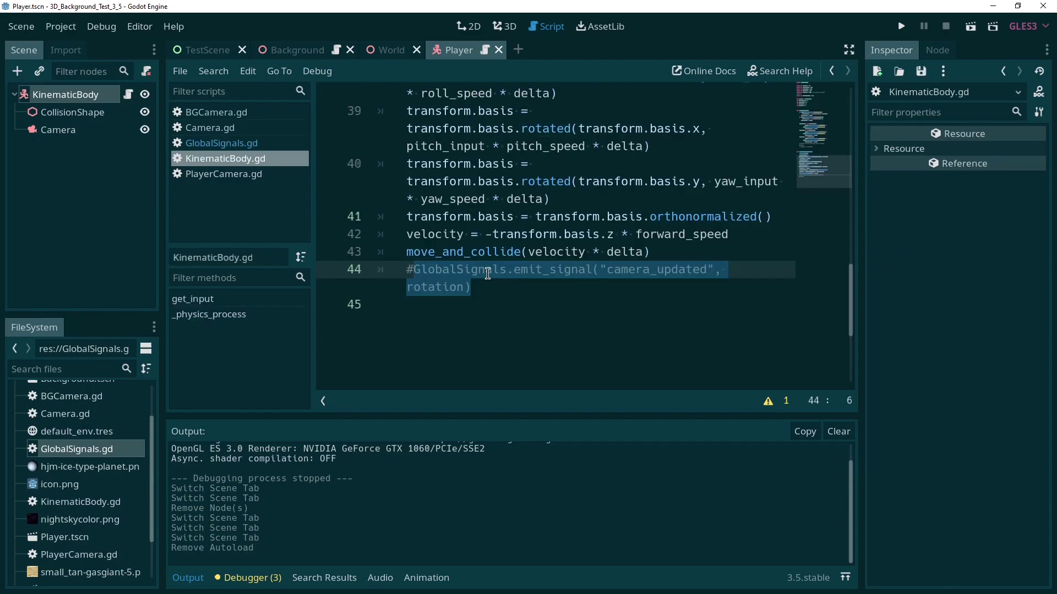
pyautogui.press('Left')
pyautogui.press('BackSpace')
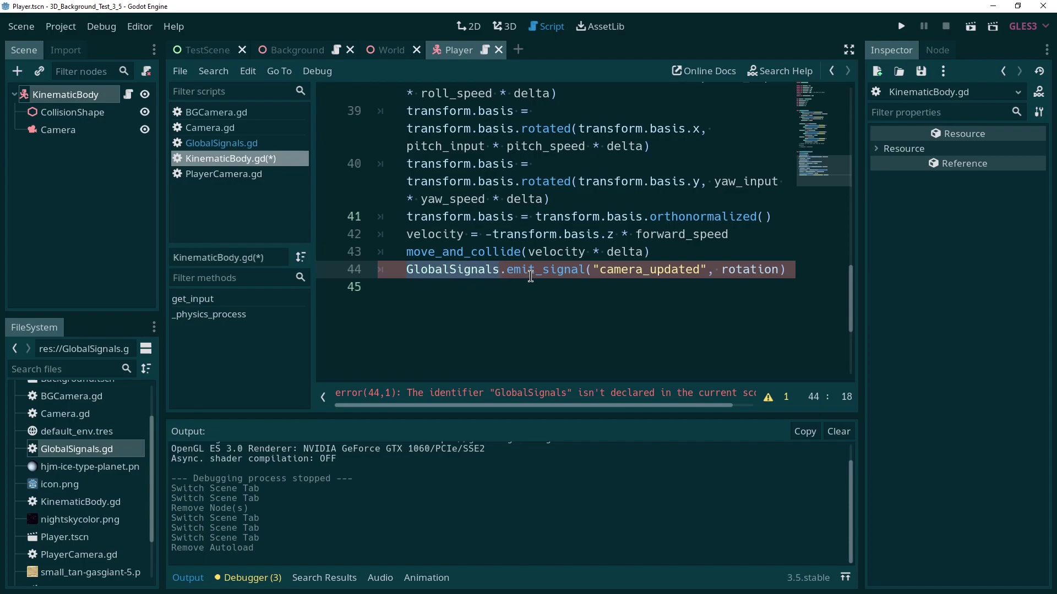
# Step: Compare the emit_signal call's signal name and rotation argument in KinematicBody.gd with the signal declaration in GlobalSignals.gd
pyautogui.click(590, 269)
pyautogui.click(586, 271)
pyautogui.moveTo(586, 271); pyautogui.dragTo(508, 270)
pyautogui.doubleClick(651, 271)
pyautogui.tripleClick(642, 272)
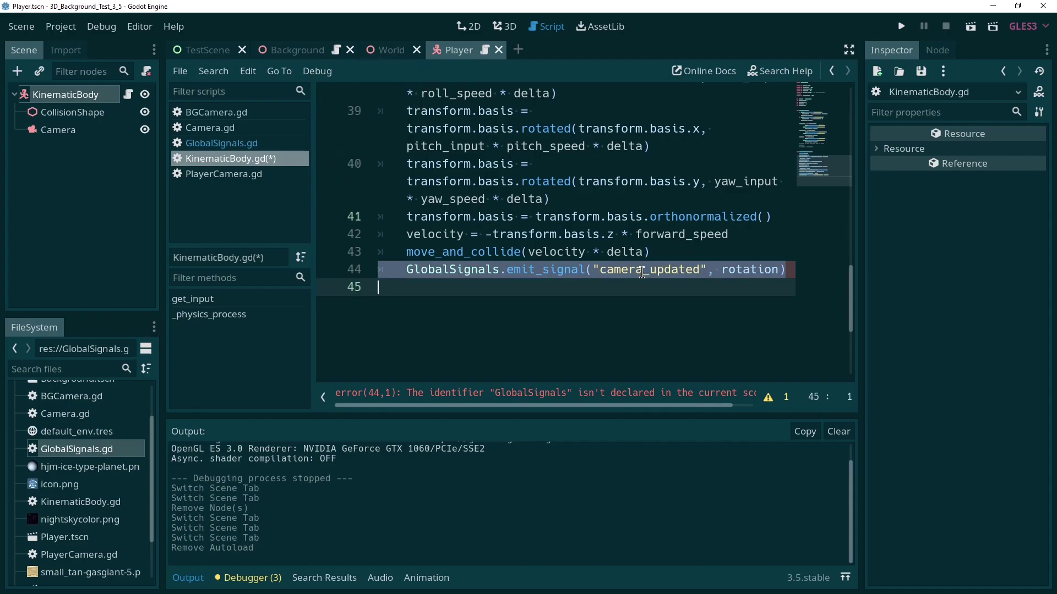
pyautogui.doubleClick(642, 272)
pyautogui.click(225, 145)
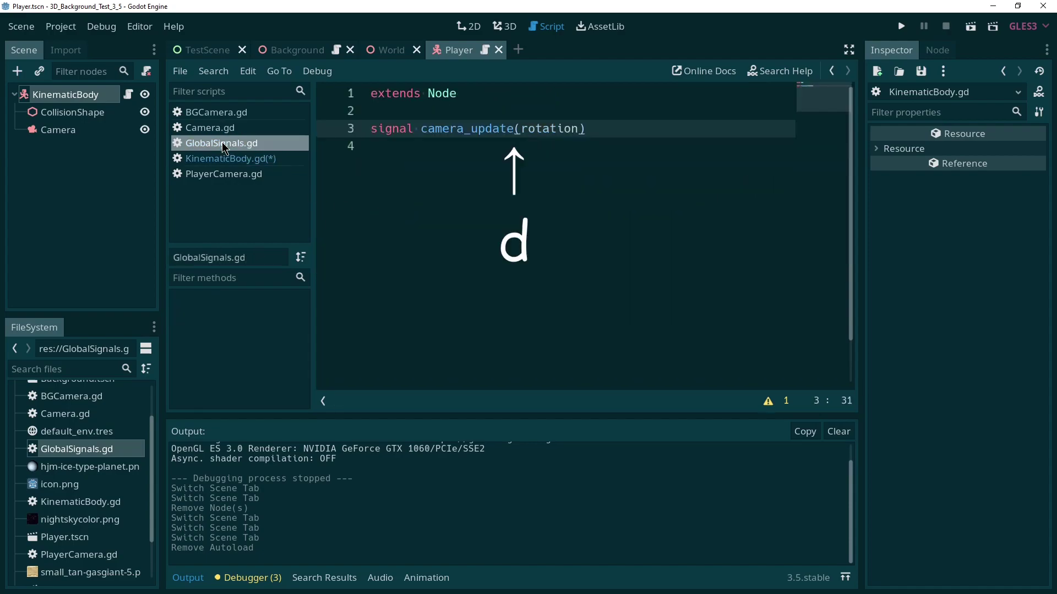
pyautogui.doubleClick(470, 129)
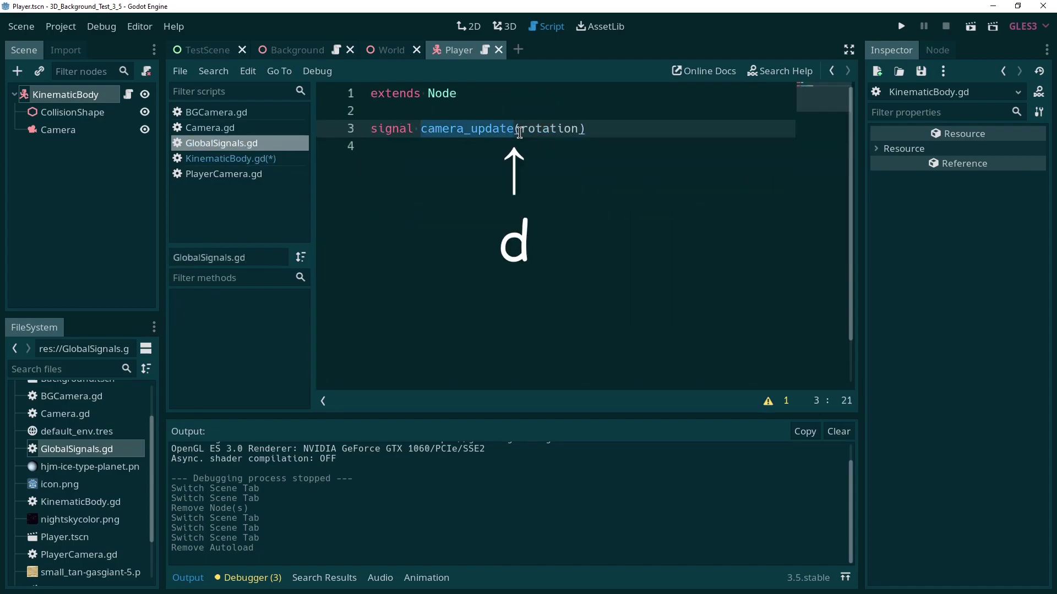
pyautogui.click(283, 159)
pyautogui.click(743, 270)
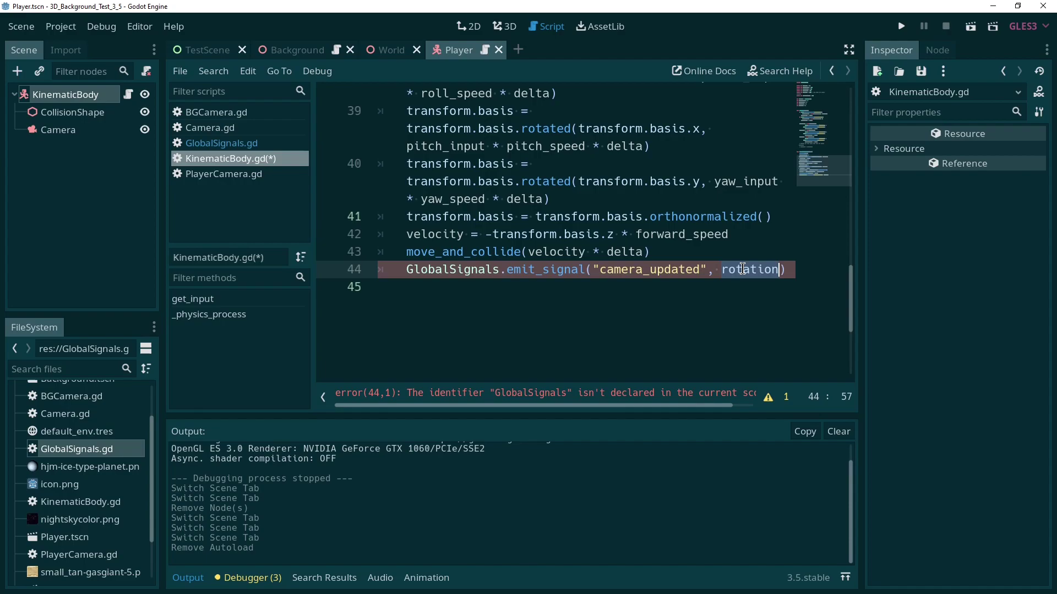
pyautogui.moveTo(784, 273); pyautogui.dragTo(722, 269)
pyautogui.click(686, 235)
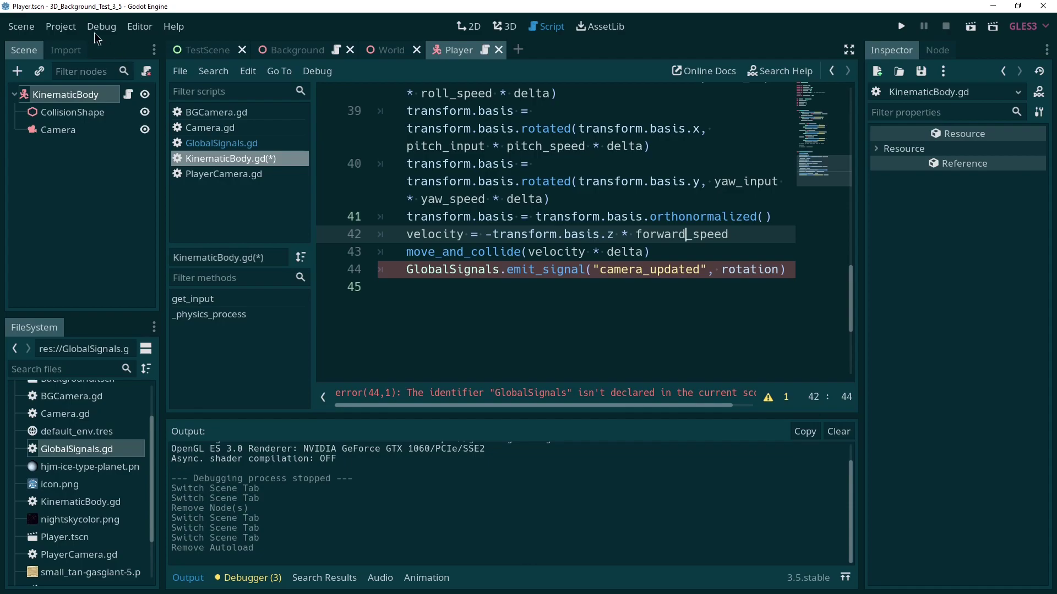
# Step: Register res://GlobalSignals.gd as an autoload with the node name GlobalSignals in the project settings, then close the settings
pyautogui.click(61, 27)
pyautogui.click(79, 44)
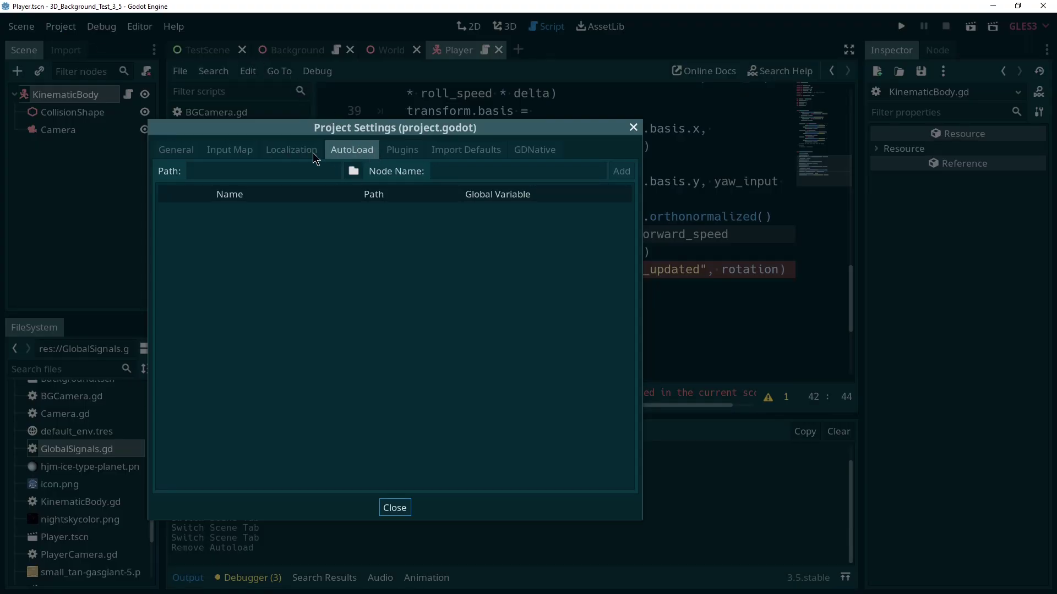
pyautogui.click(176, 150)
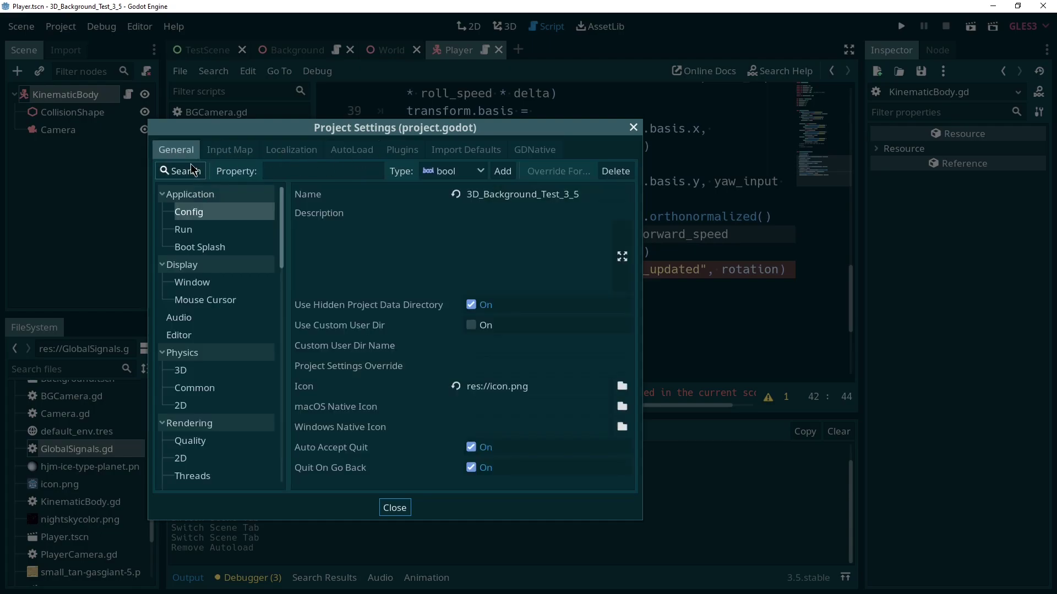
pyautogui.click(370, 150)
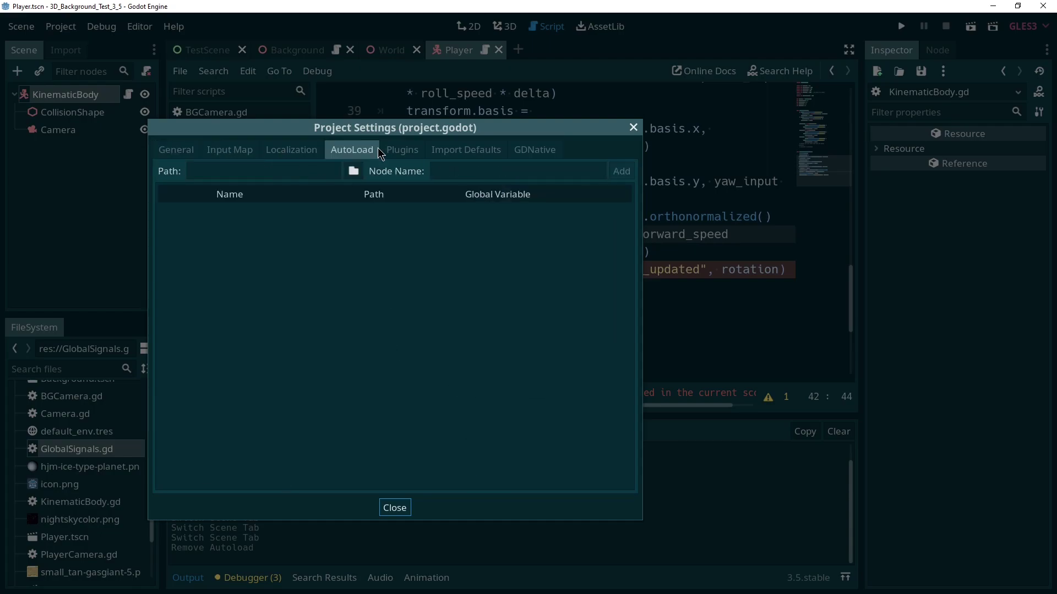
pyautogui.click(358, 172)
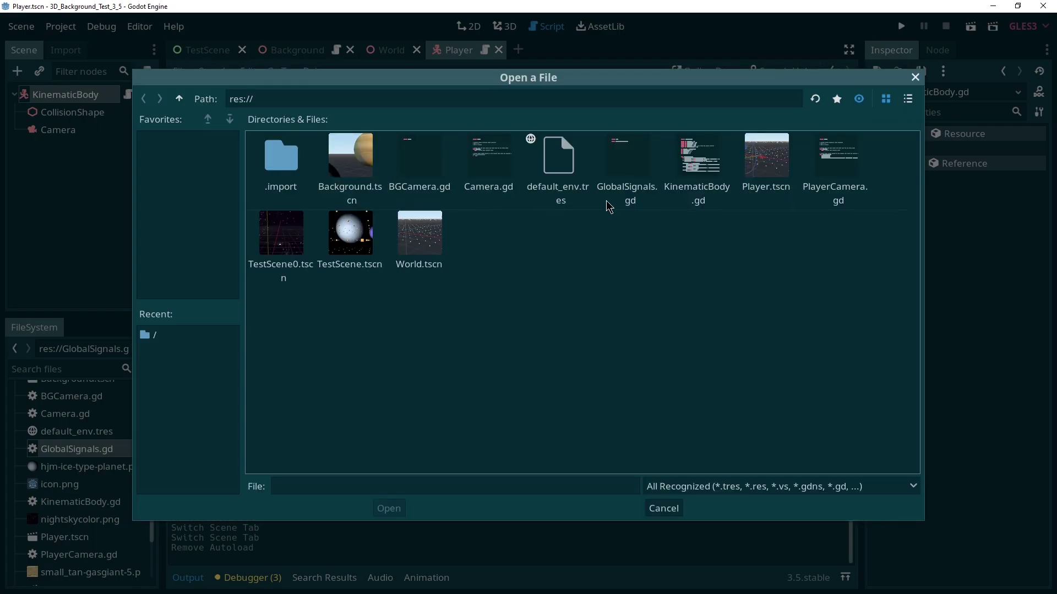
pyautogui.doubleClick(636, 166)
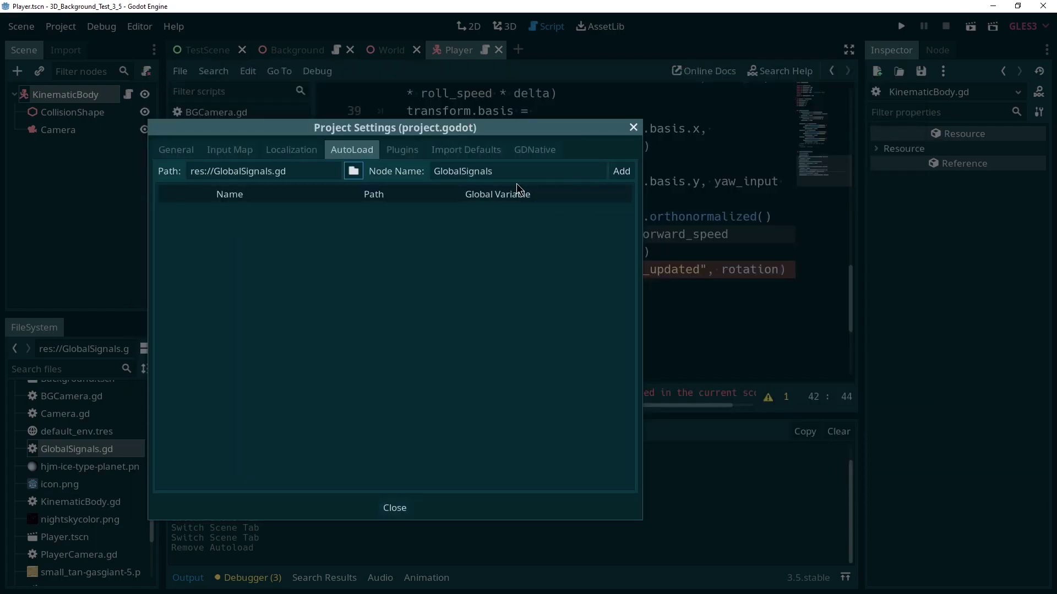
pyautogui.moveTo(505, 170); pyautogui.dragTo(427, 166)
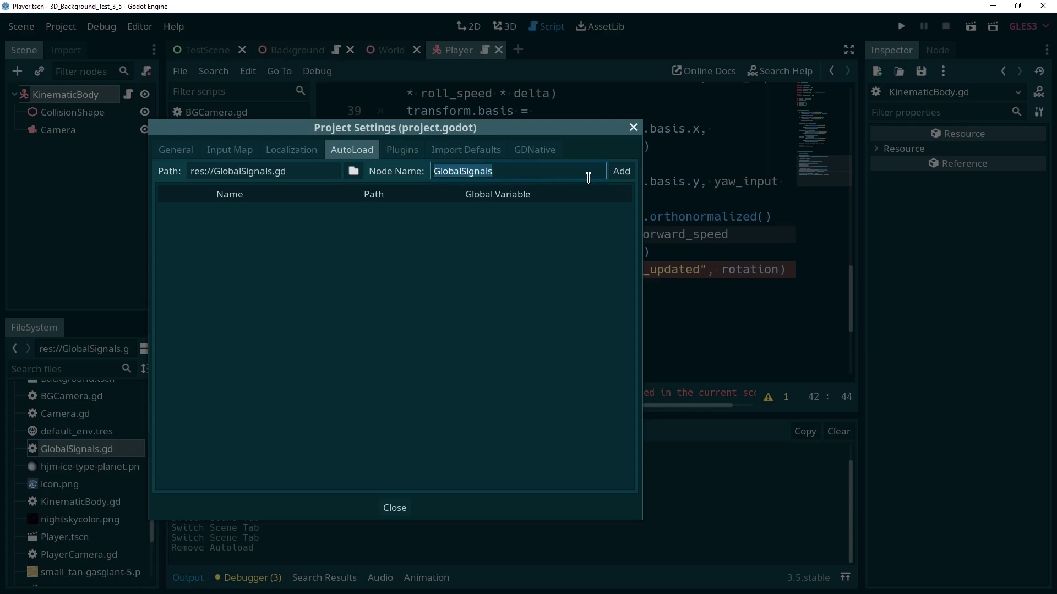
pyautogui.click(542, 171)
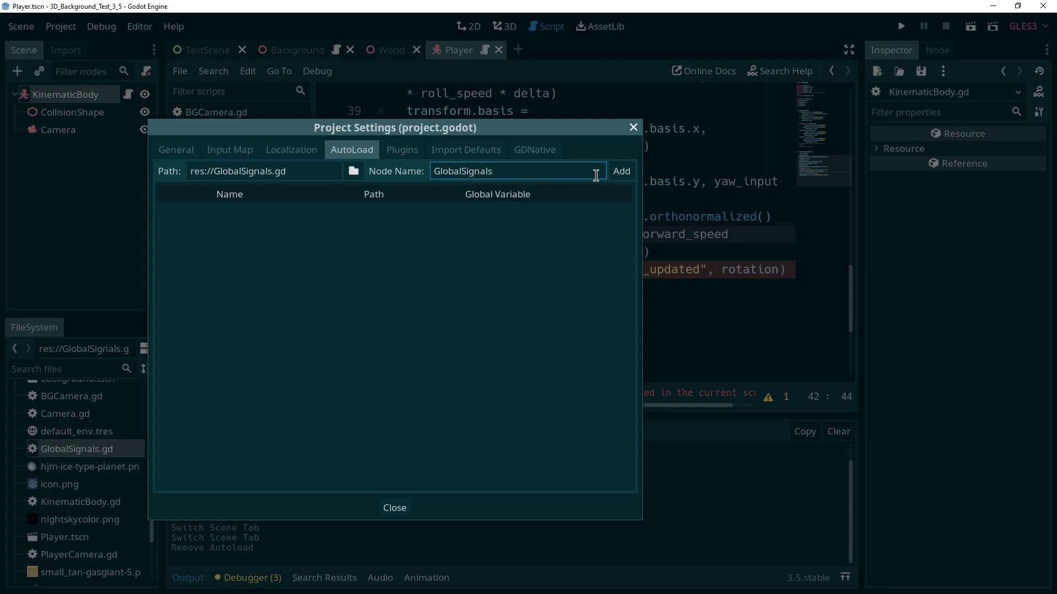
pyautogui.click(624, 174)
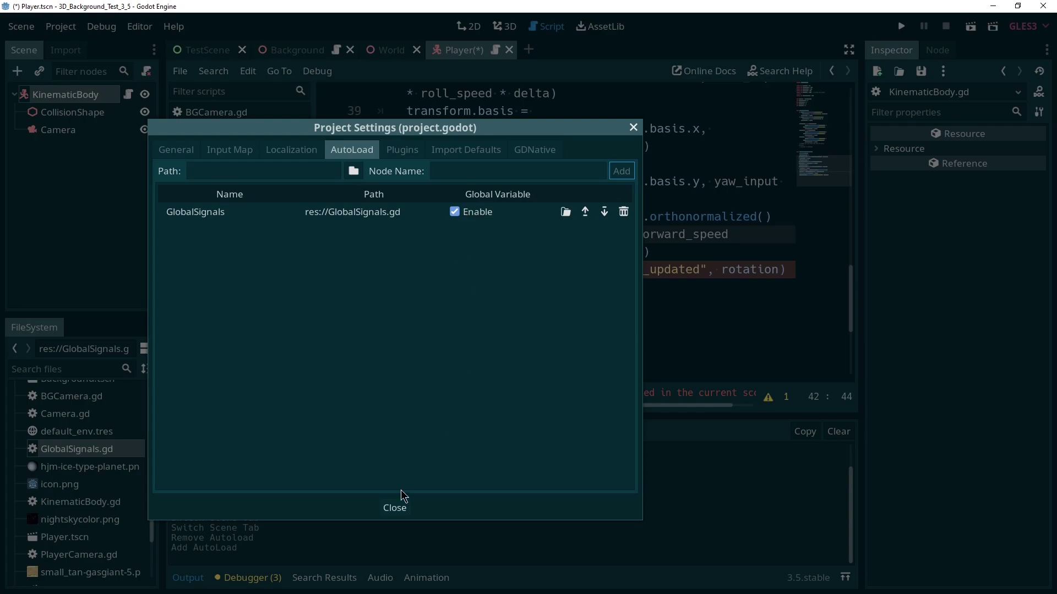
pyautogui.click(398, 508)
# Step: Return to the emit_signal line in KinematicBody.gd and save the script so it rechecks the GlobalSignals identifier
pyautogui.click(515, 269)
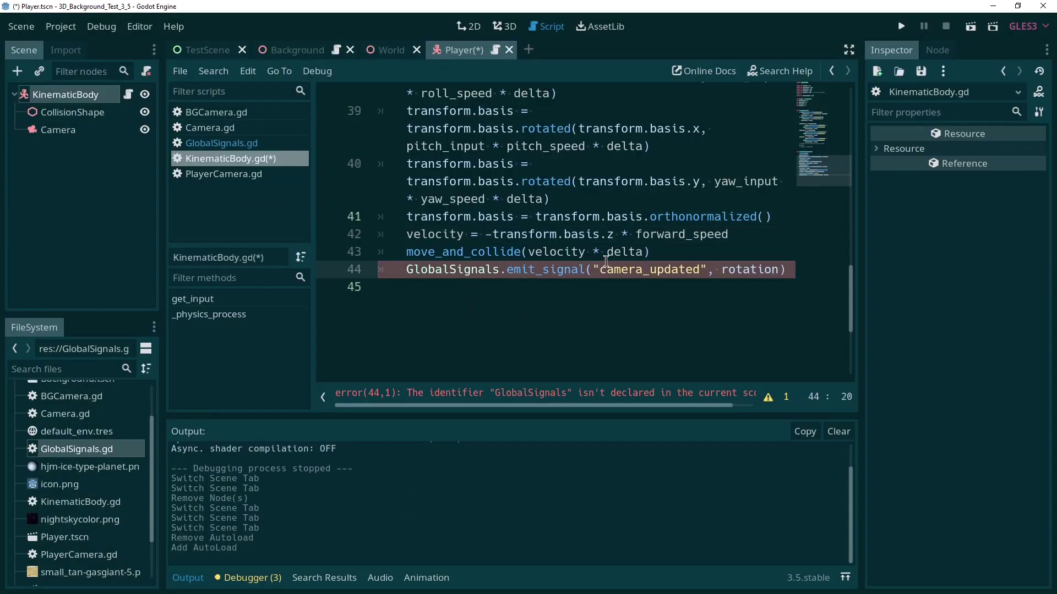
pyautogui.click(793, 269)
pyautogui.press('Return')
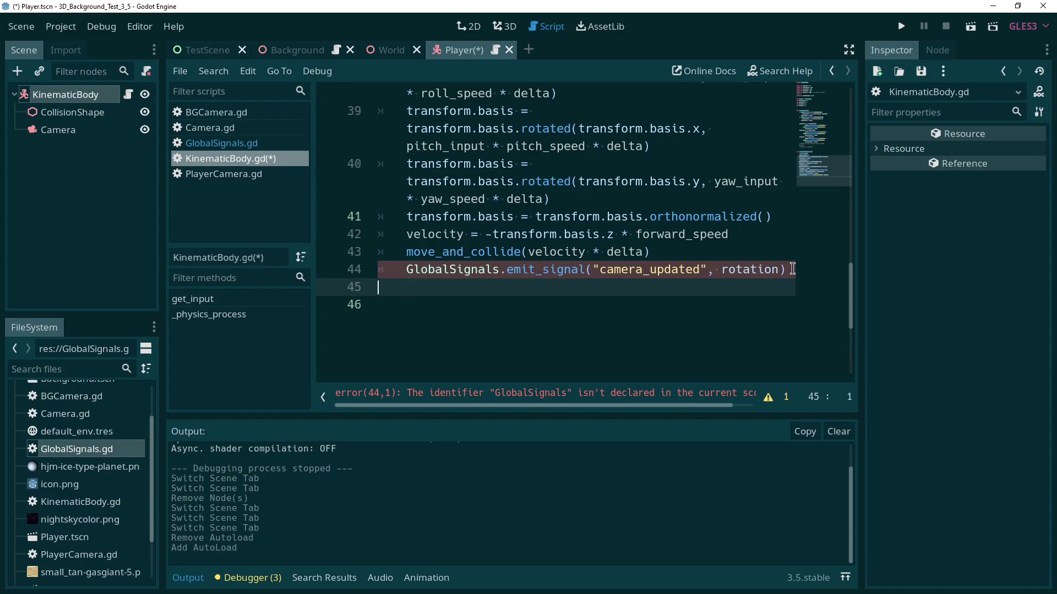
pyautogui.press('BackSpace')
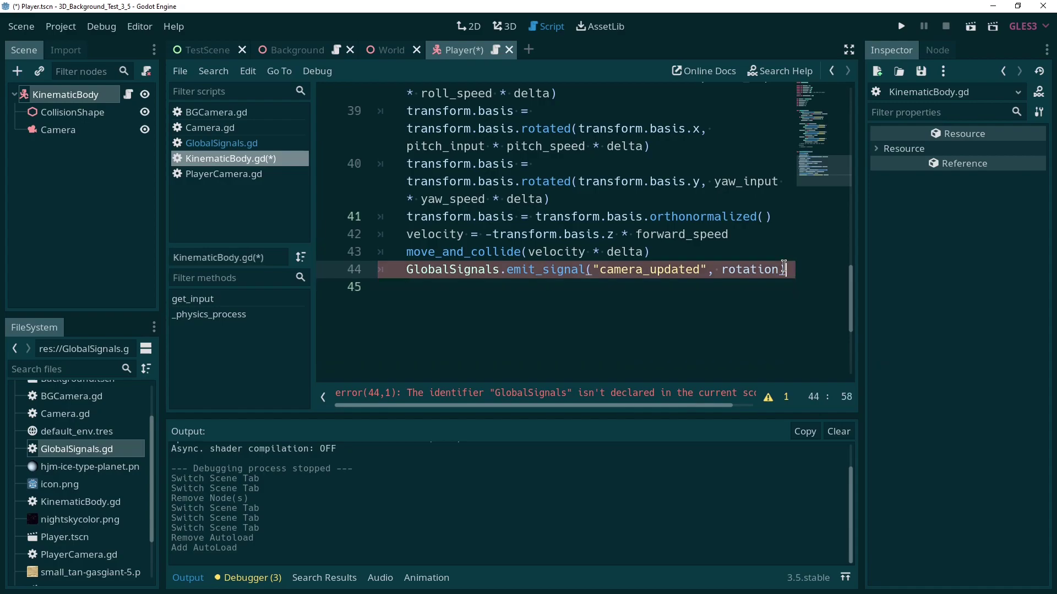
pyautogui.hotkey('ctrl', 's')
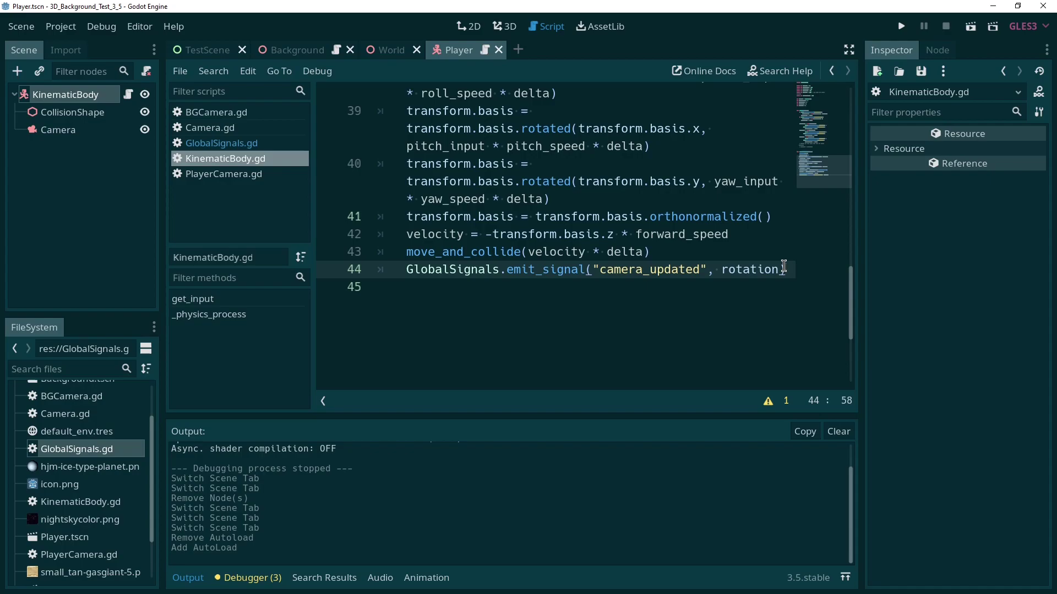
# Step: Review the _physics_process function in KinematicBody.gd, from its declaration down to the GlobalSignals.emit_signal call
pyautogui.scroll(3, 632, 243)
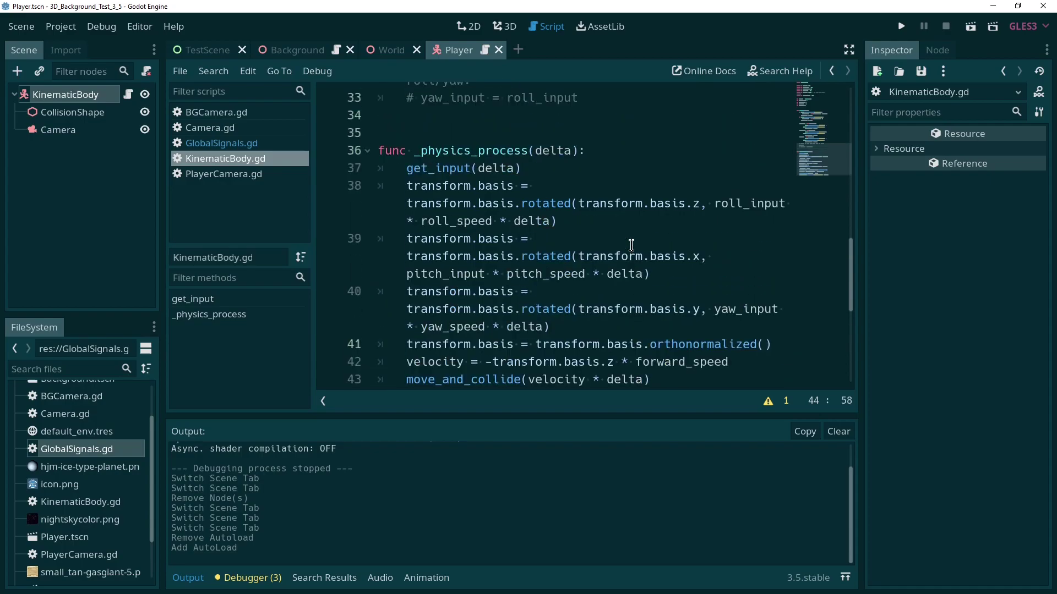
pyautogui.click(440, 179)
pyautogui.doubleClick(440, 179)
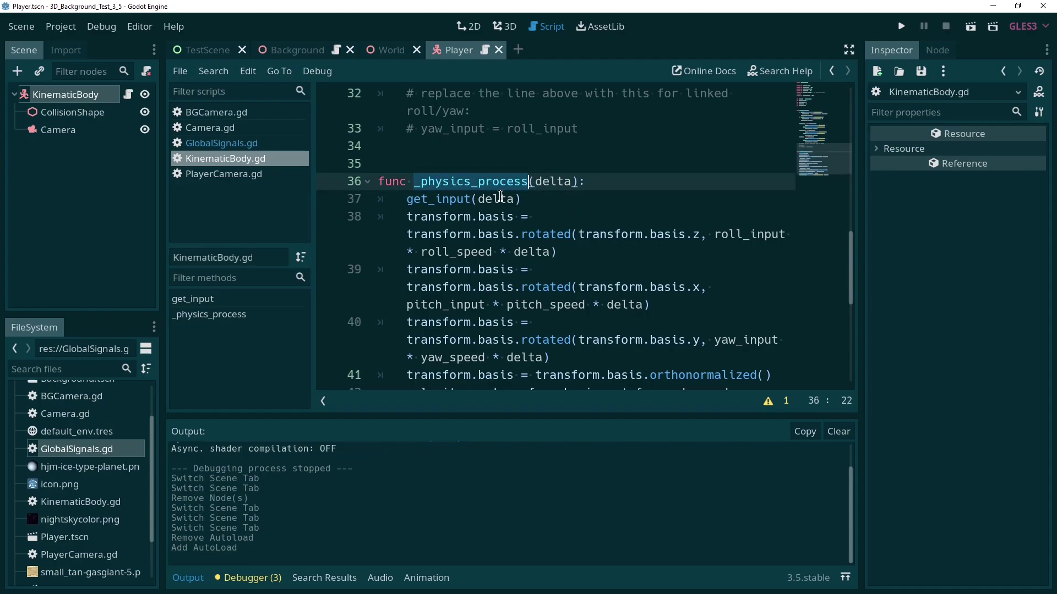
pyautogui.scroll(-1, 497, 204)
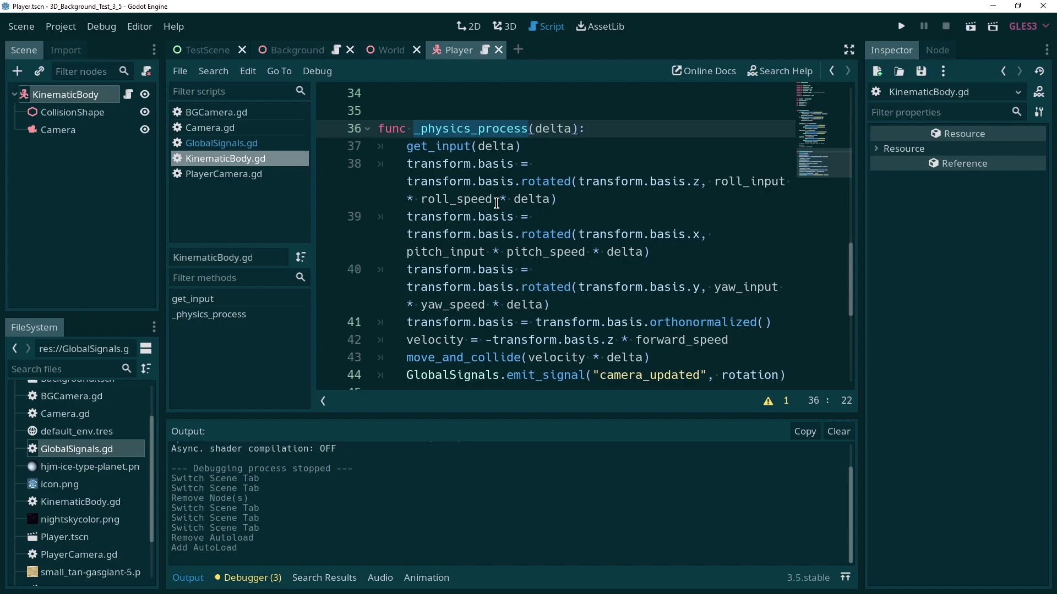
pyautogui.scroll(-2, 497, 203)
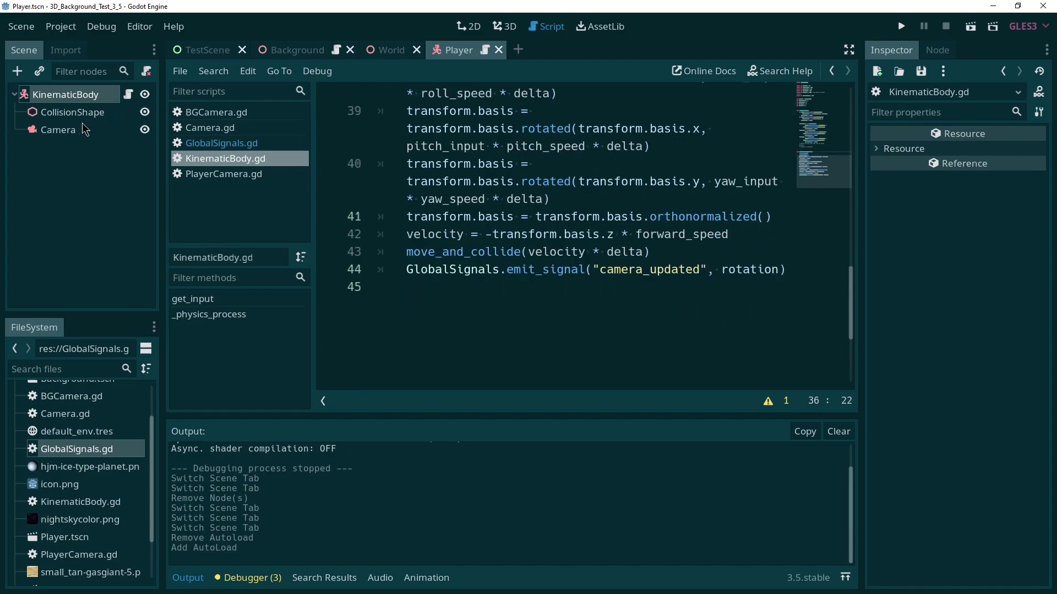
# Step: Show the World scene in the 3D view, run that scene by itself, and stop it
pyautogui.click(214, 52)
pyautogui.click(71, 96)
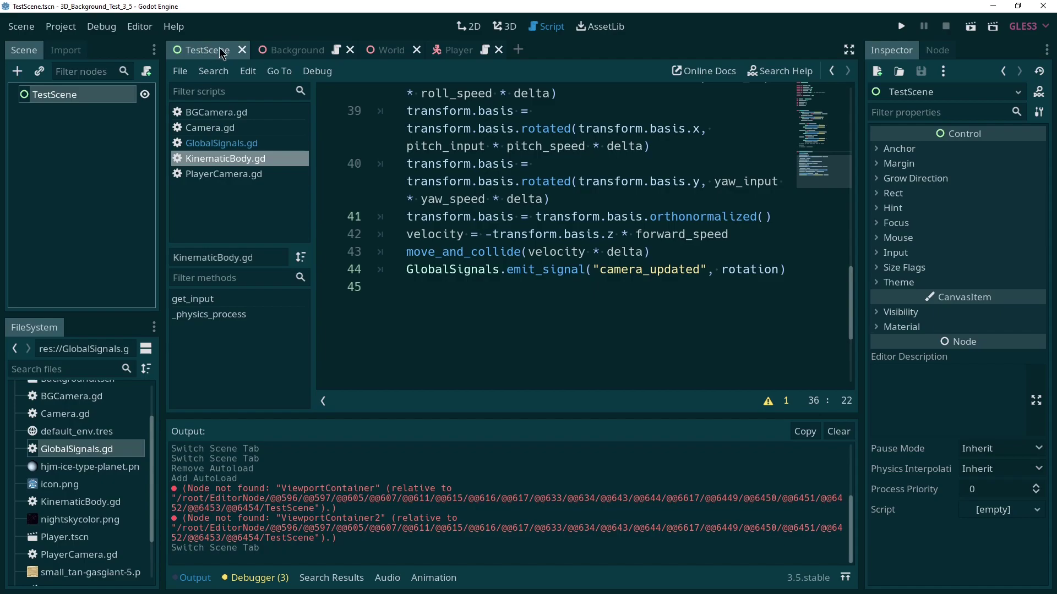
pyautogui.moveTo(294, 54)
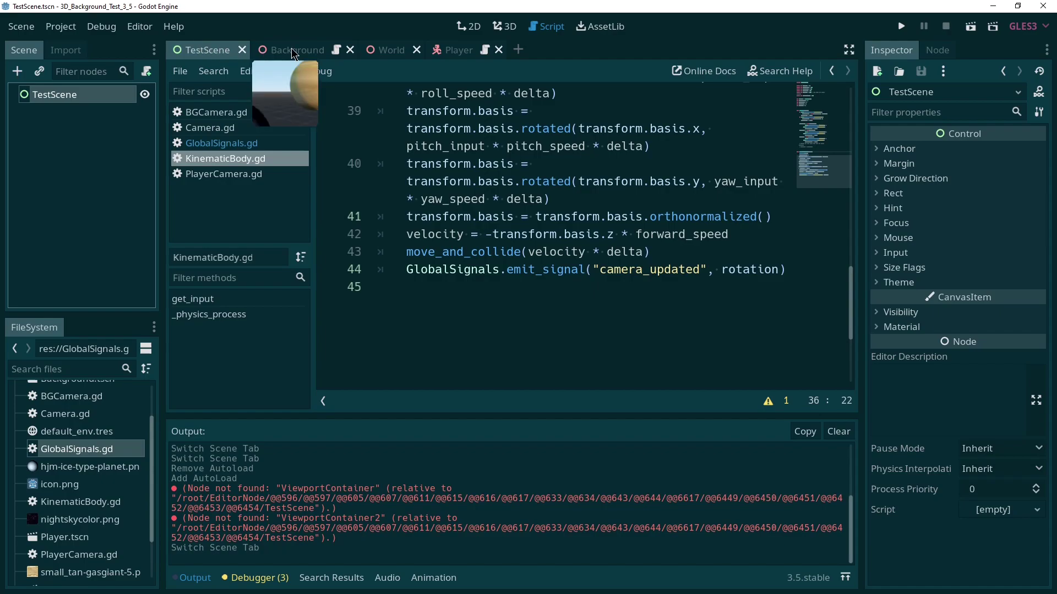
pyautogui.click(385, 49)
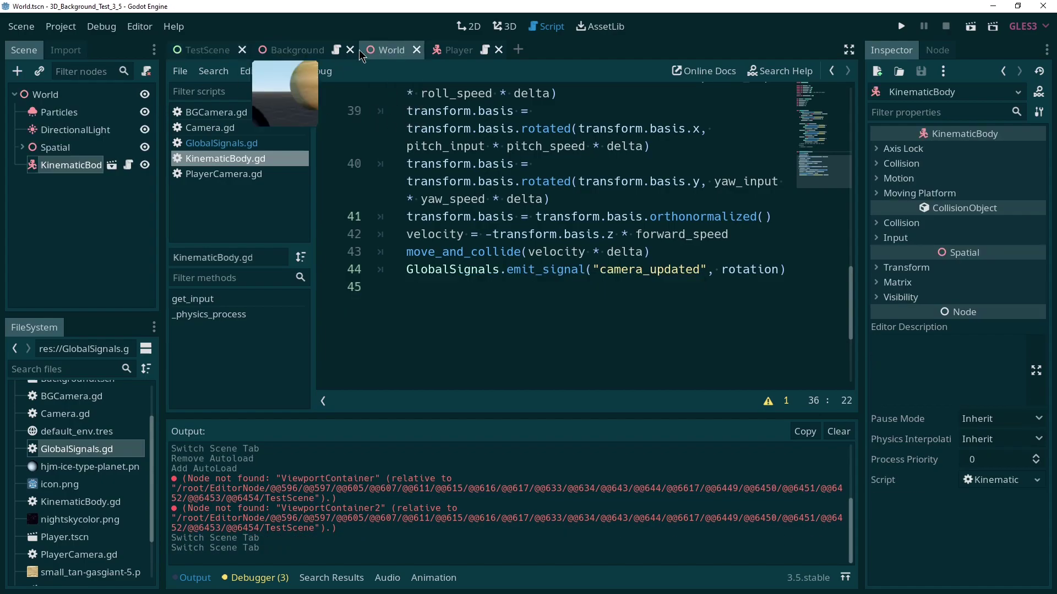
pyautogui.click(502, 26)
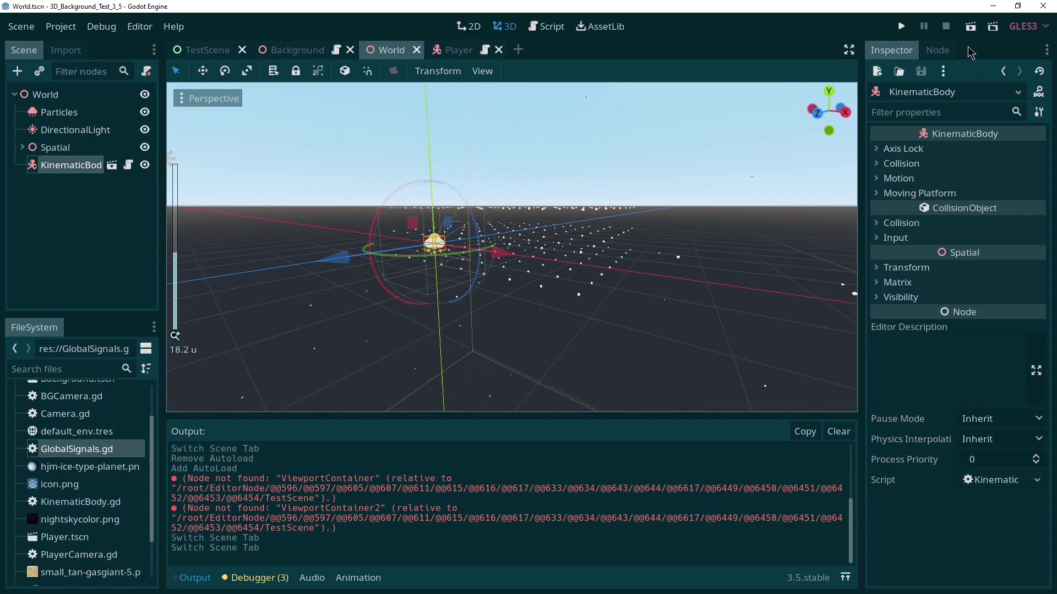
pyautogui.click(971, 27)
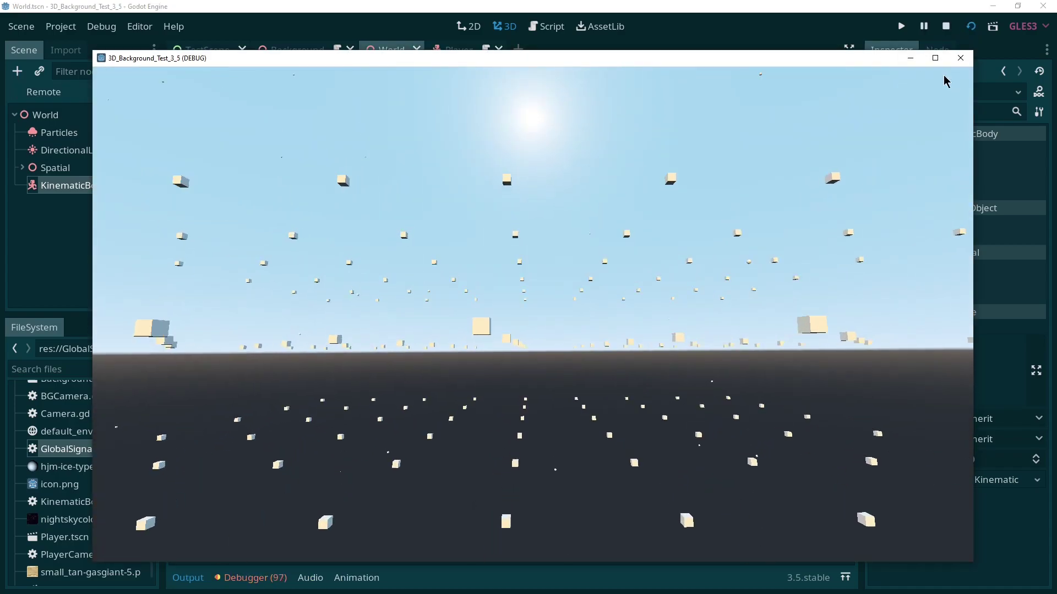
pyautogui.click(945, 26)
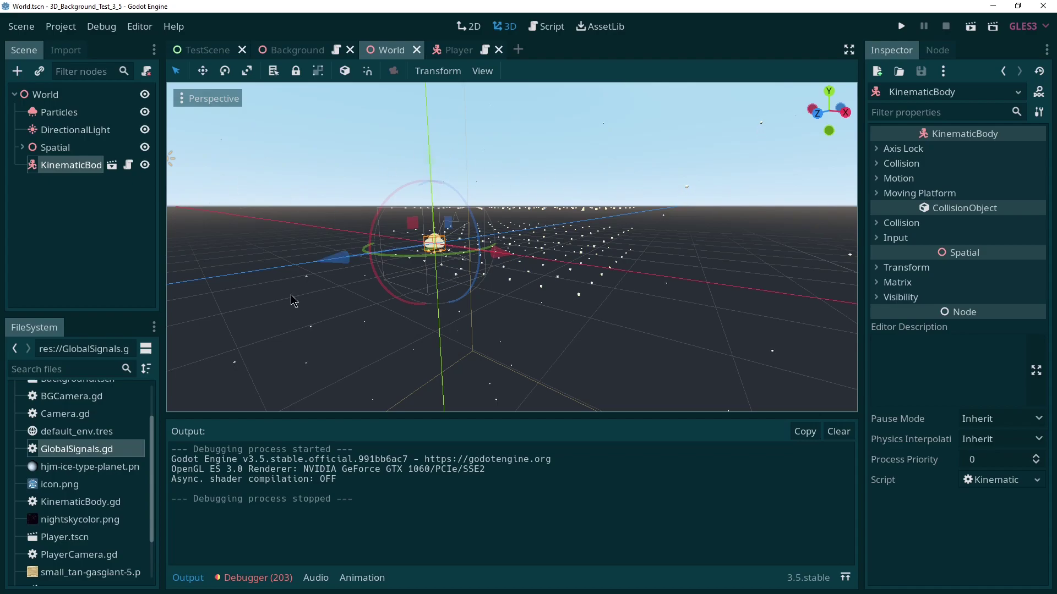
# Step: Run the Background scene by itself to view the planets, then close the game window
pyautogui.click(311, 54)
pyautogui.press('F6')
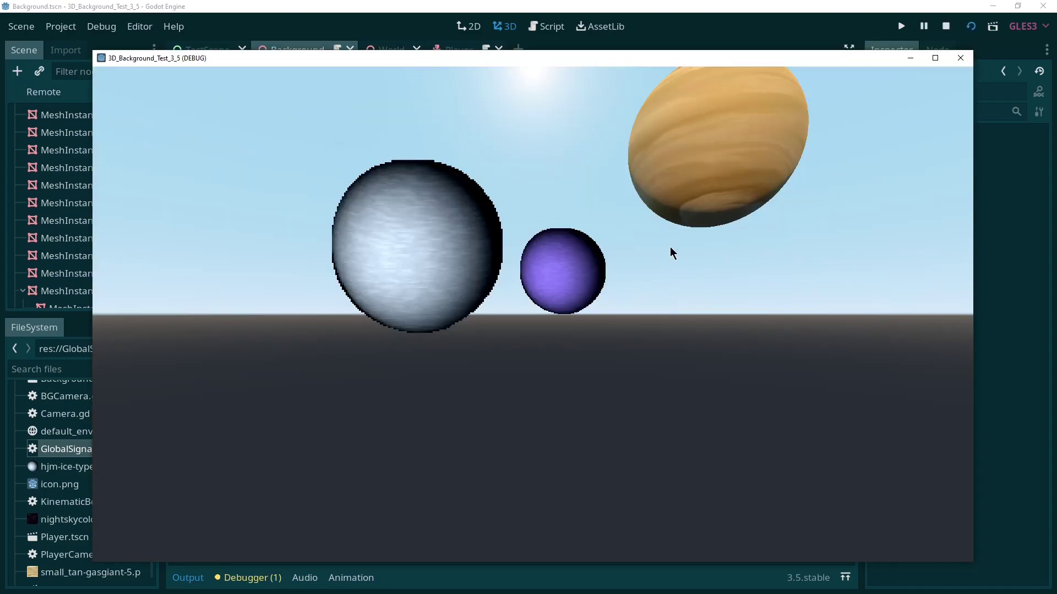
pyautogui.click(960, 58)
# Step: Focus on the Camera node in the Background scene and open its attached BGCamera.gd script
pyautogui.scroll(-3, 118, 242)
pyautogui.scroll(5, 113, 223)
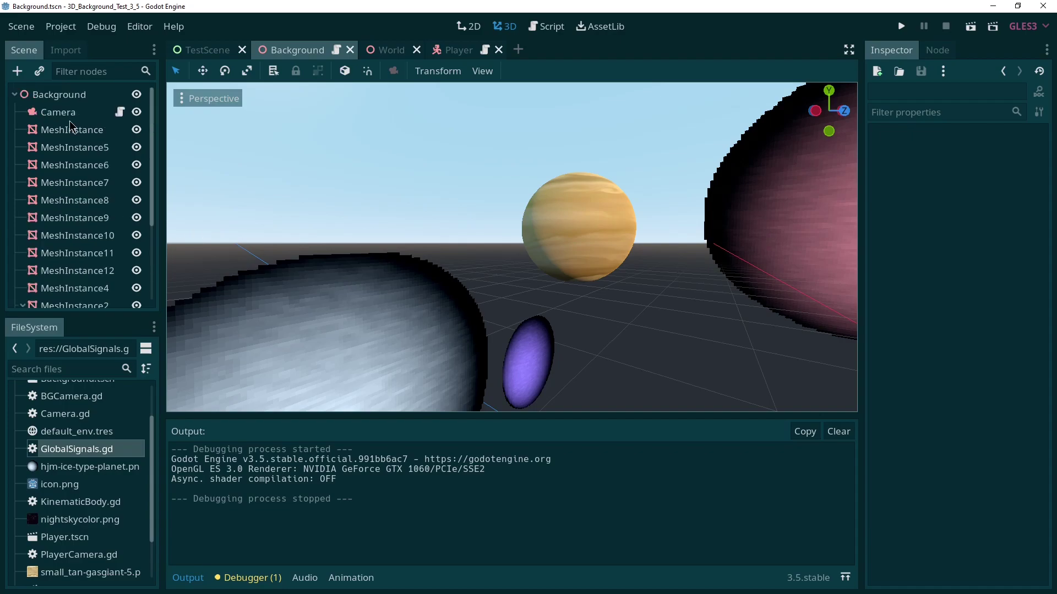
pyautogui.click(58, 111)
pyautogui.press('f')
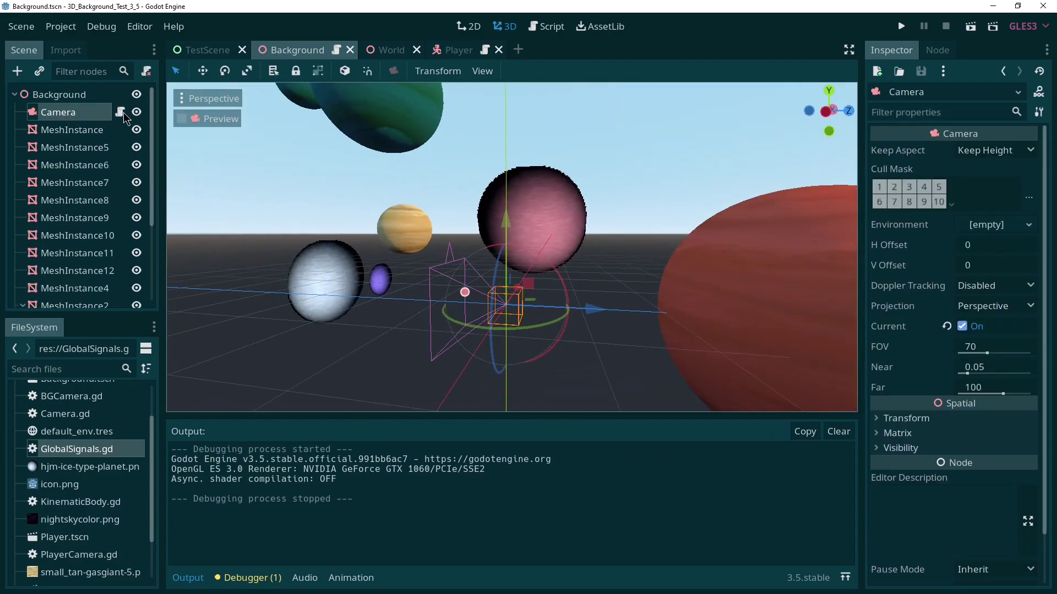
pyautogui.click(122, 112)
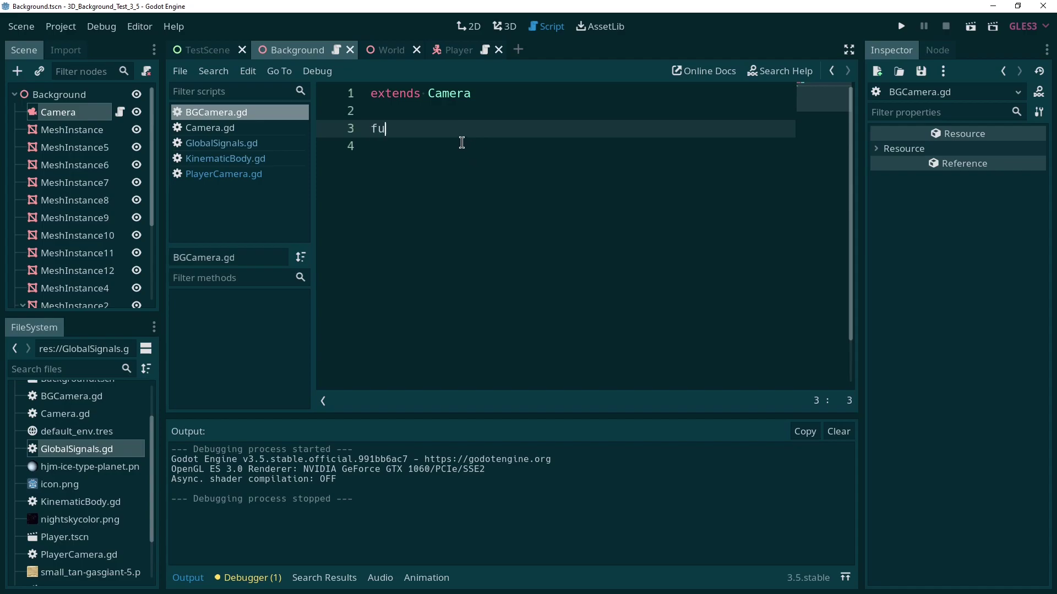
# Step: Add a func _ready(): declaration to BGCamera.gd below extends Camera and start its indented body
pyautogui.write('nc _re')
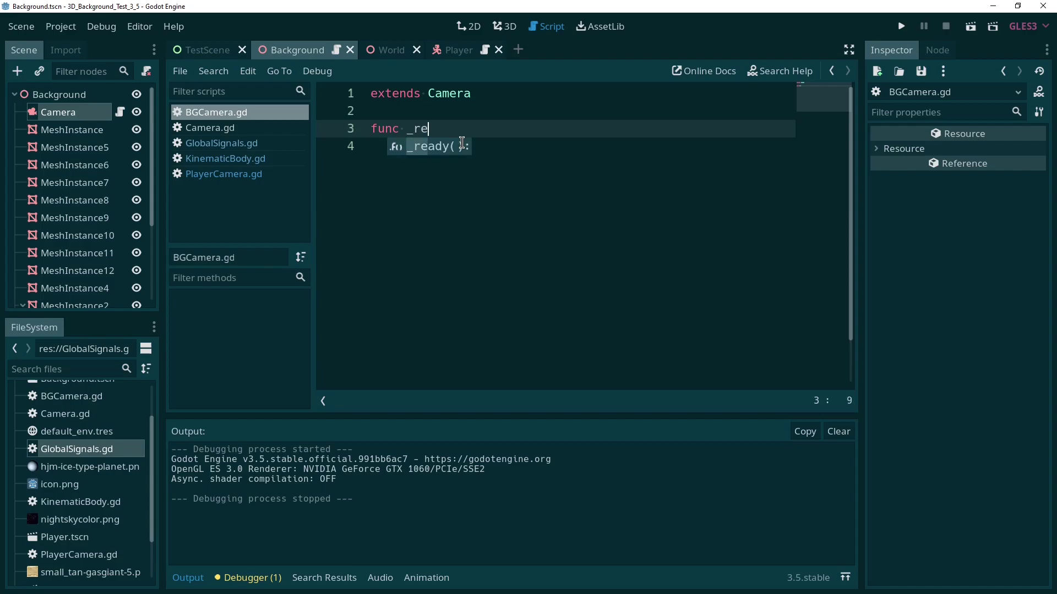
pyautogui.press('Return')
pyautogui.press('Return')
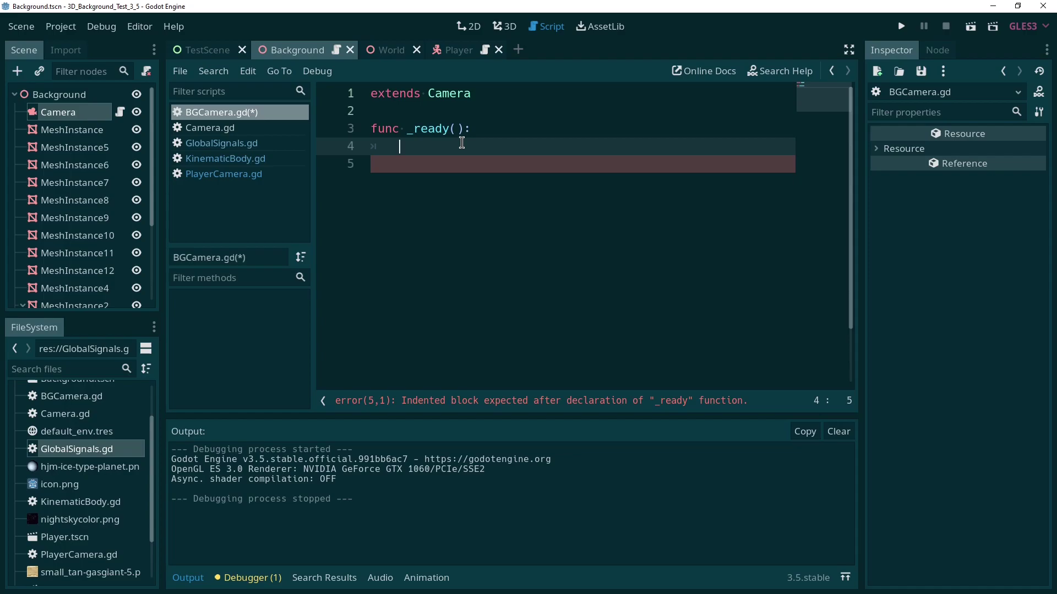
# Step: Write a GlobalSignals.connect call inside _ready() with "camera_update" as the signal argument
pyautogui.write('Glob')
pyautogui.press('Return')
pyautogui.write('.')
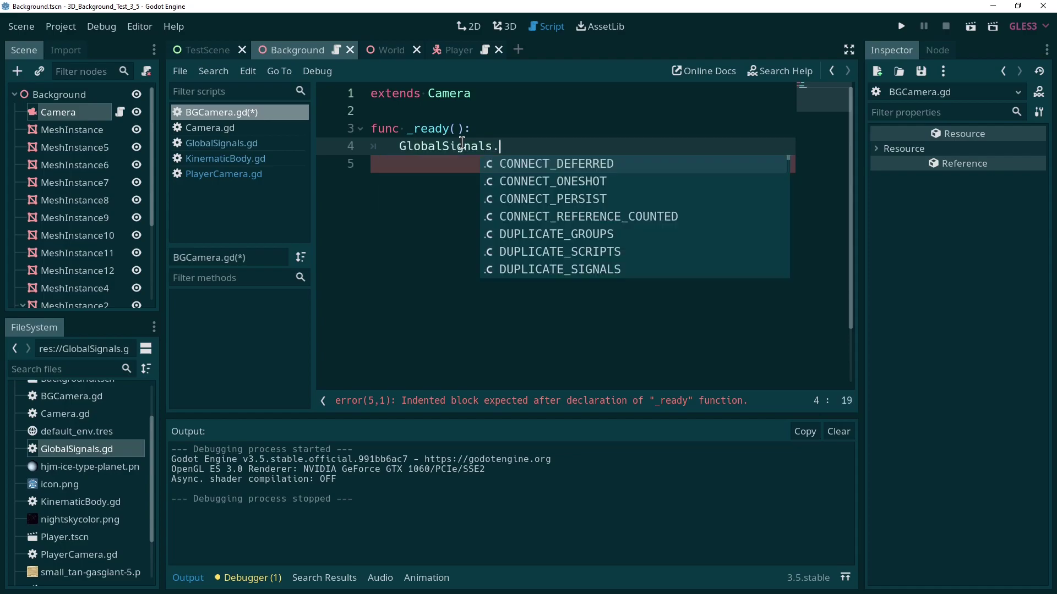
pyautogui.write('conn')
pyautogui.press('Return')
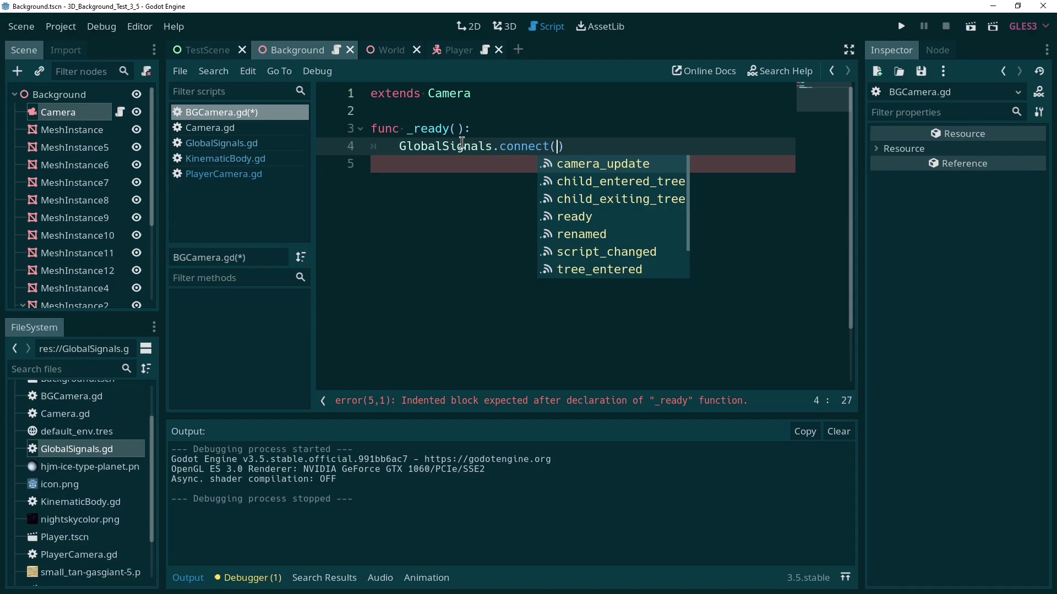
pyautogui.press('Return')
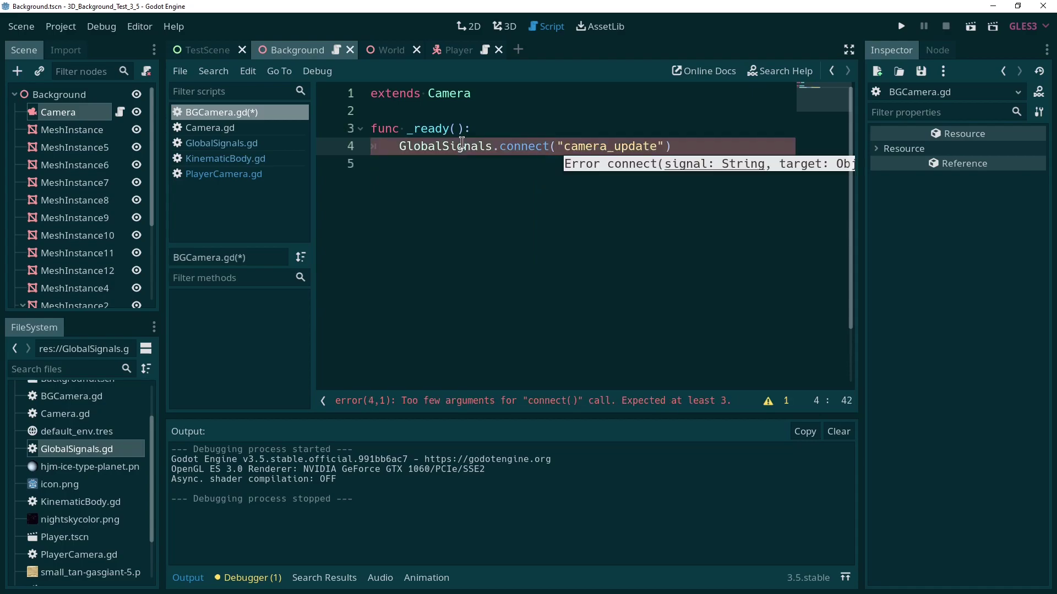
# Step: Complete the GlobalSignals.connect call with self as the target and "update_bg_cam" as the method
pyautogui.write(',')
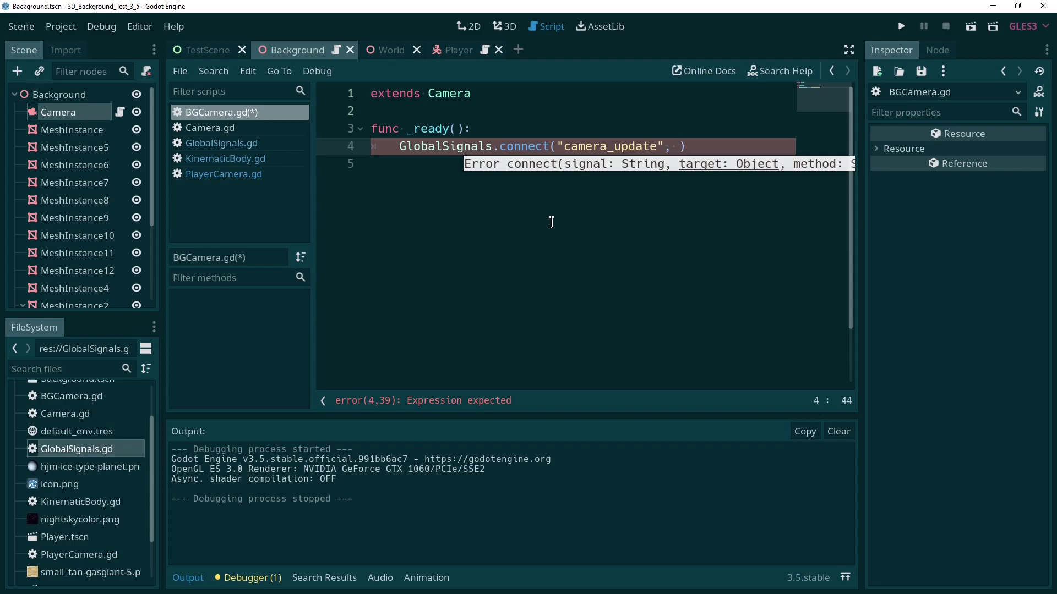
pyautogui.write('self,')
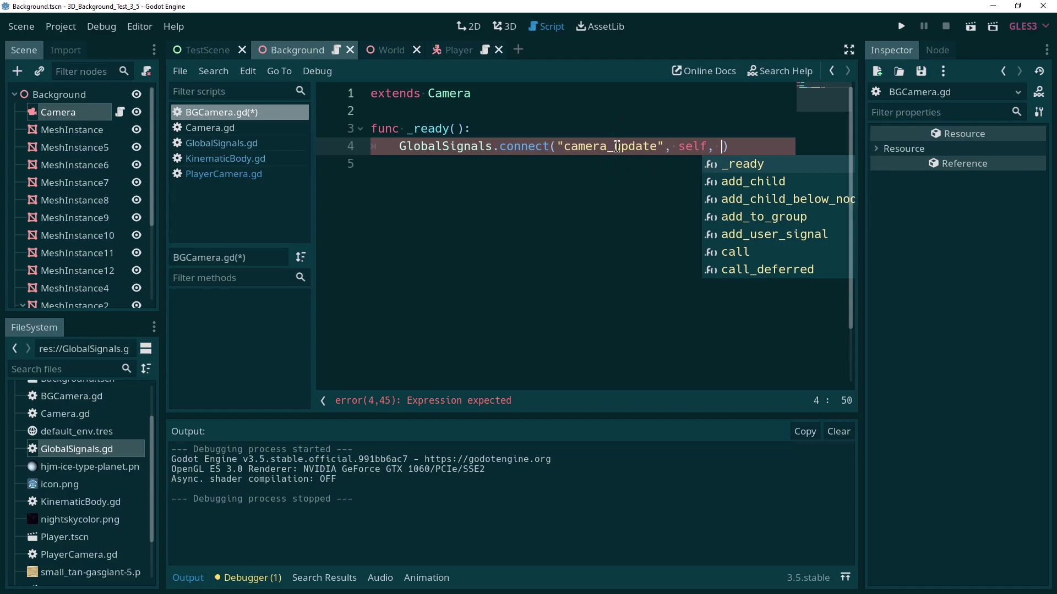
pyautogui.press('Escape')
pyautogui.write('"')
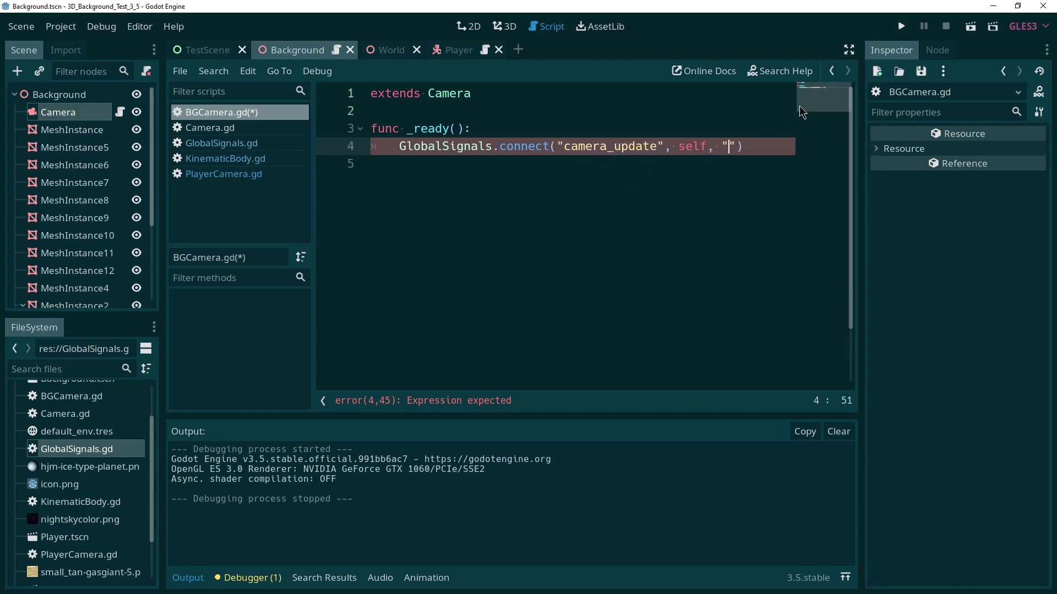
pyautogui.write('update_')
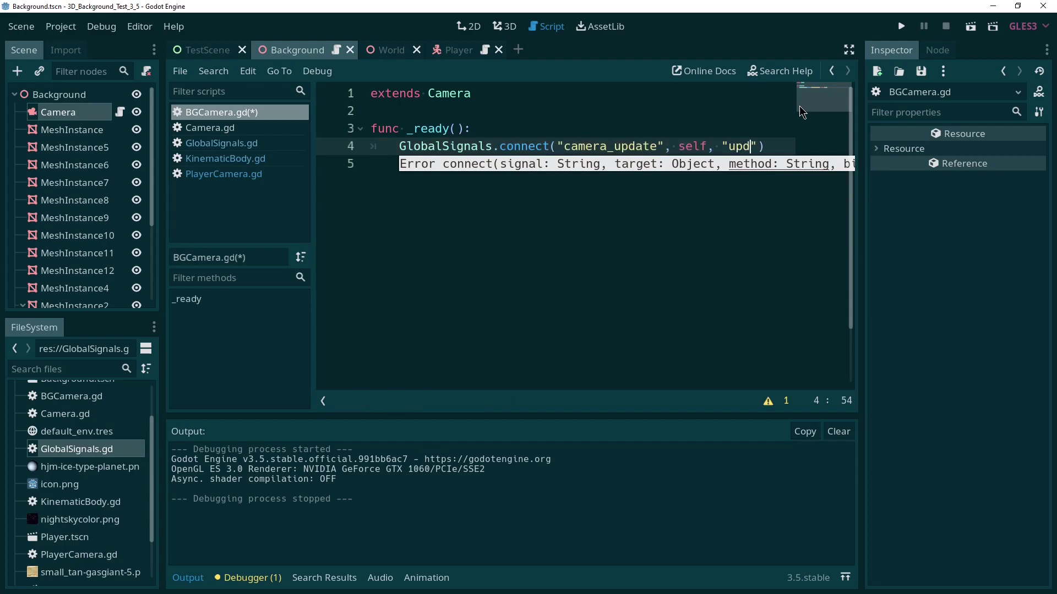
pyautogui.write('bg_cam')
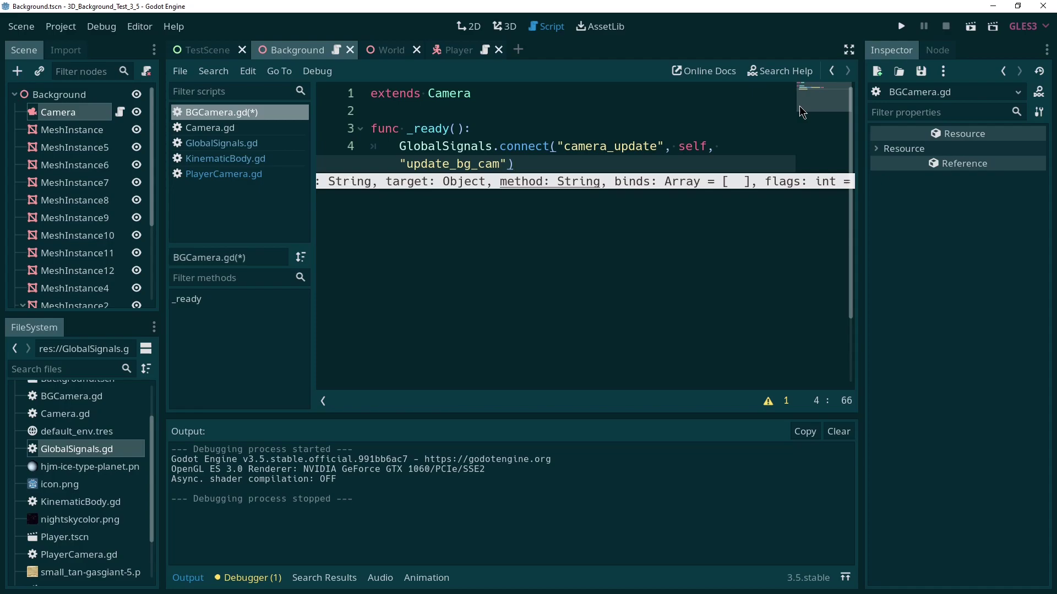
# Step: Declare func update_bg_cam(rot): below _ready() in BGCamera.gd and start its indented body
pyautogui.doubleClick(484, 161)
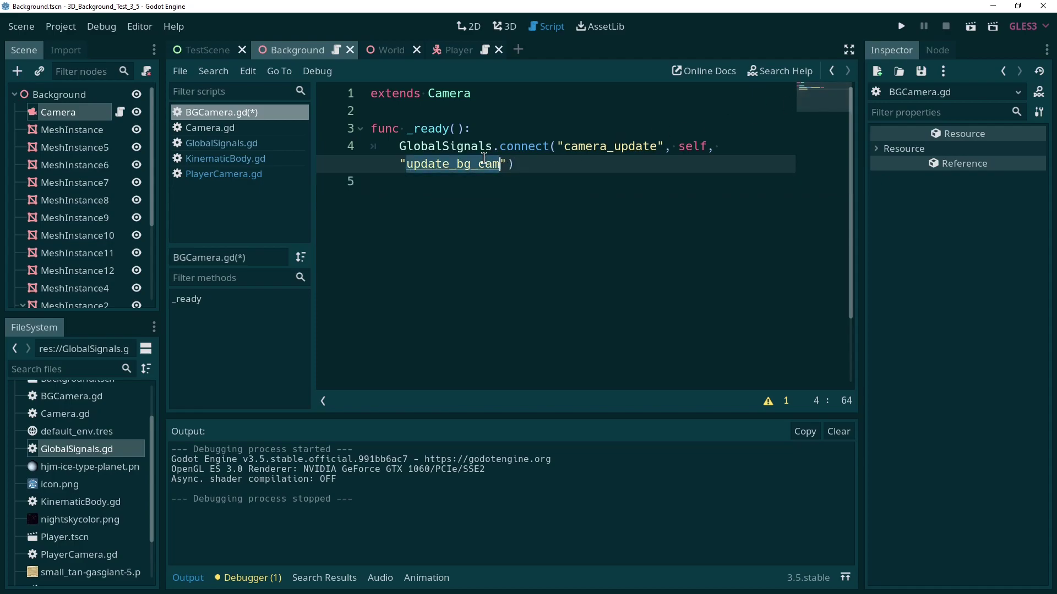
pyautogui.click(461, 184)
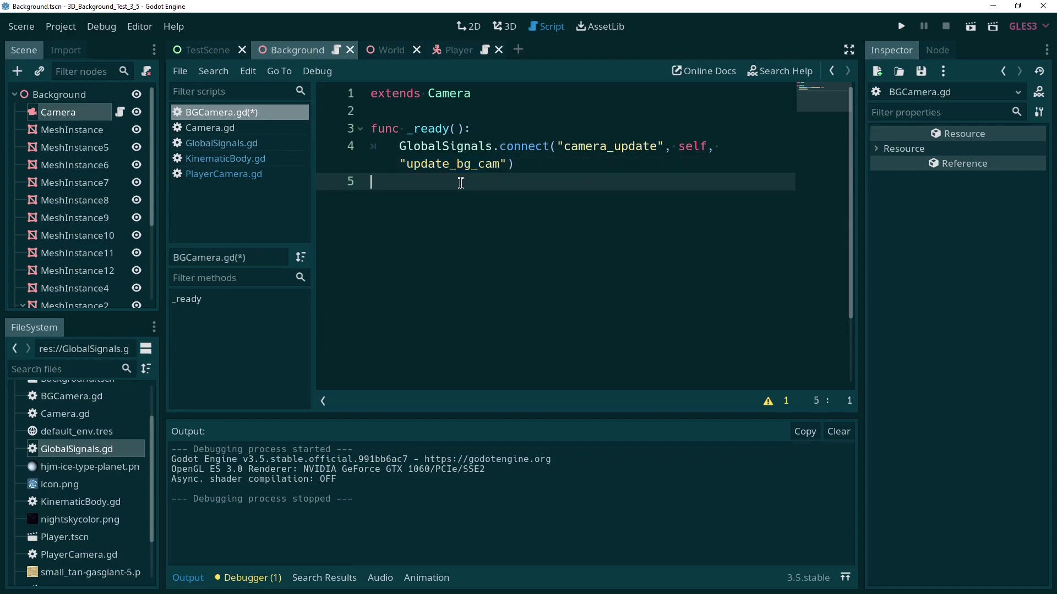
pyautogui.press('Return')
pyautogui.write('fu')
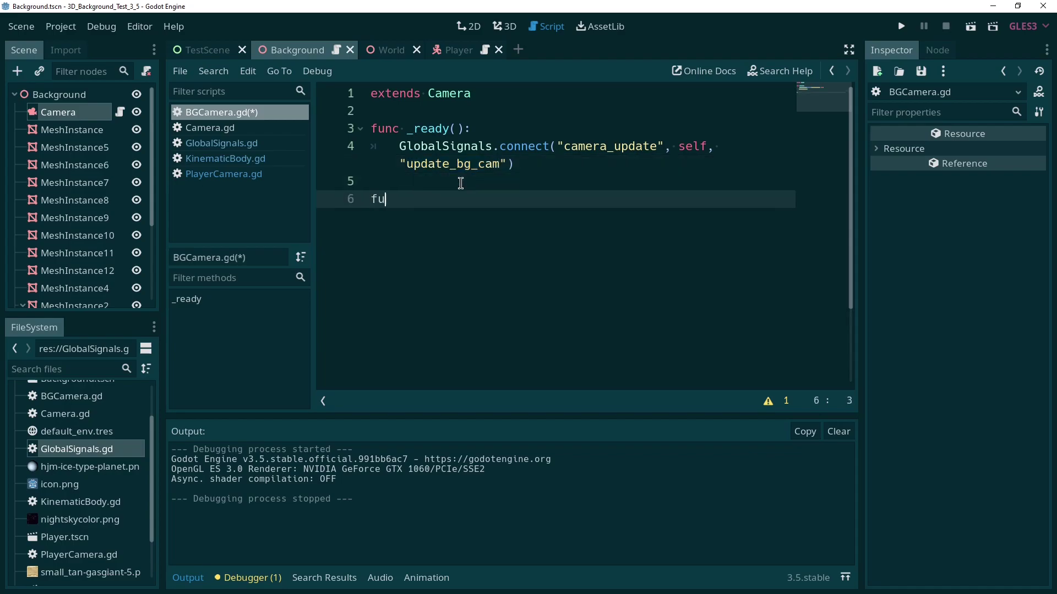
pyautogui.write('nc update_bg_cam(rot')
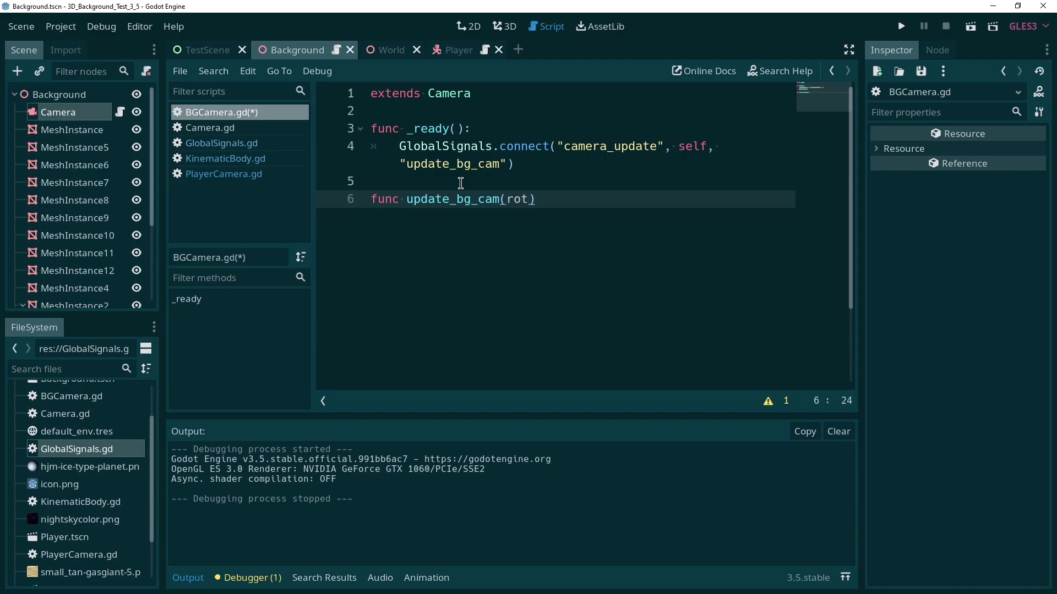
pyautogui.write('):')
pyautogui.press('Return')
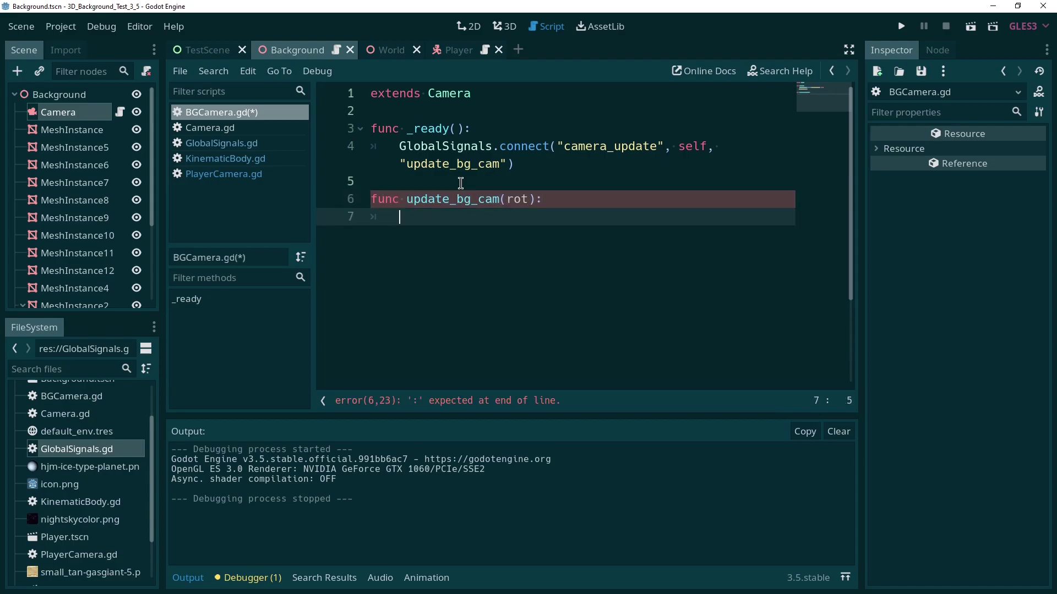
# Step: Assign rotation = rot in the body of update_bg_cam and save the script
pyautogui.write('ro')
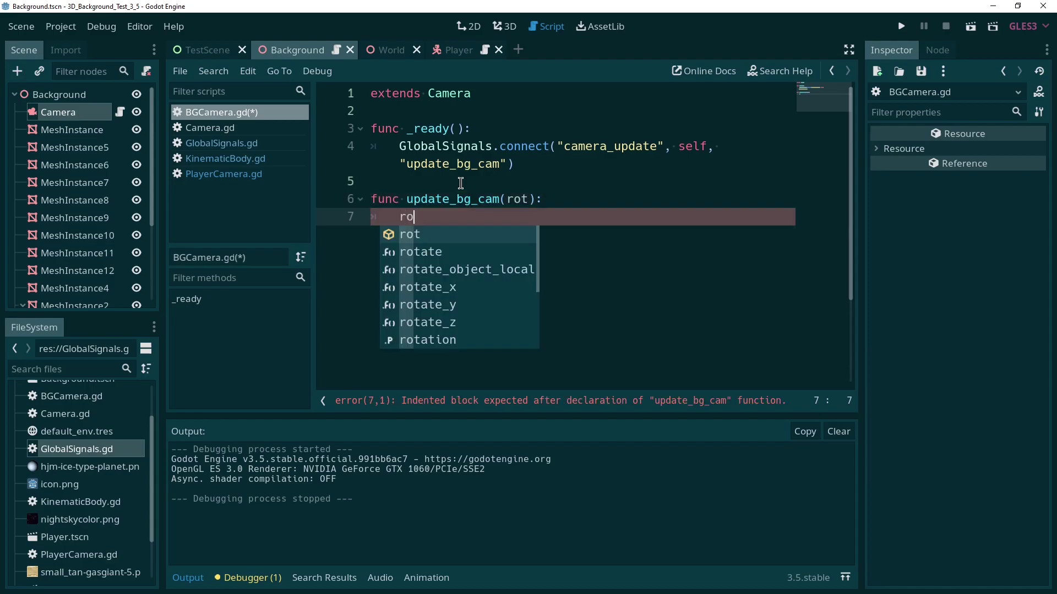
pyautogui.write('tation = rot')
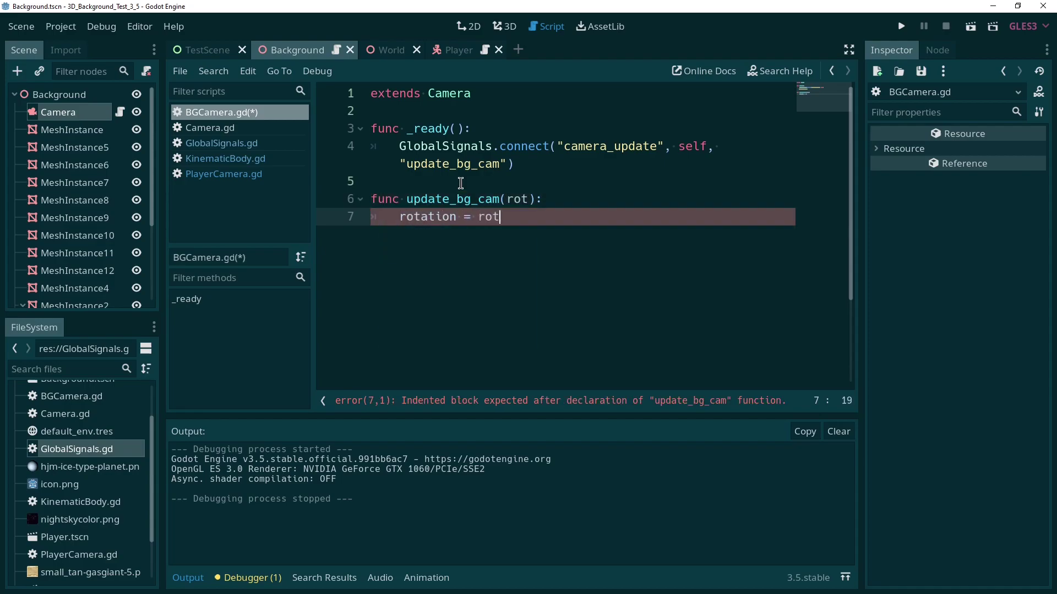
pyautogui.click(461, 183)
pyautogui.hotkey('ctrl', 's')
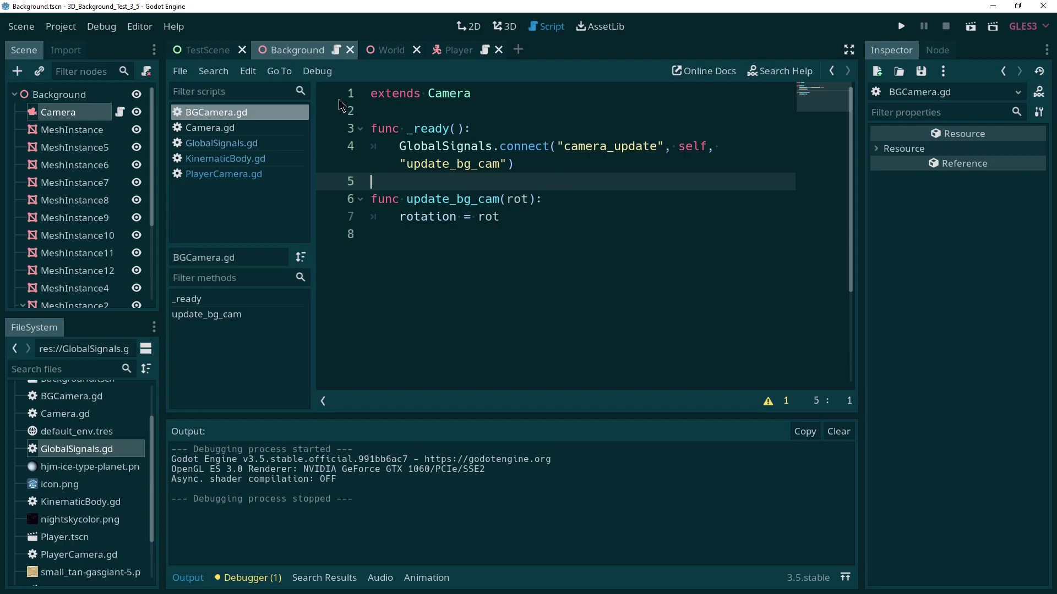
# Step: Add a ViewportContainer node under the root of TestScene and duplicate it
pyautogui.click(384, 50)
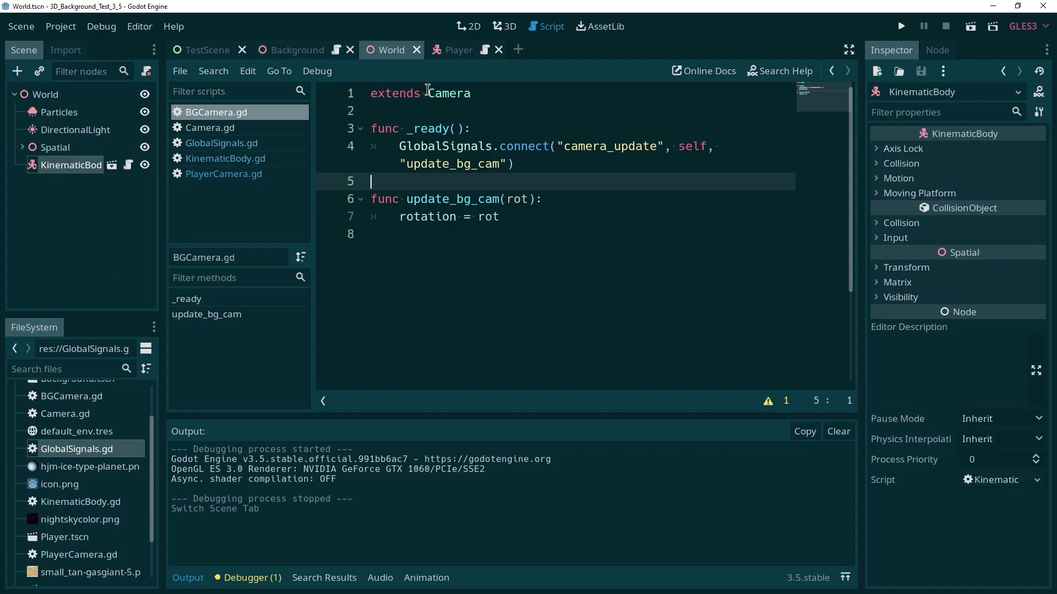
pyautogui.click(458, 52)
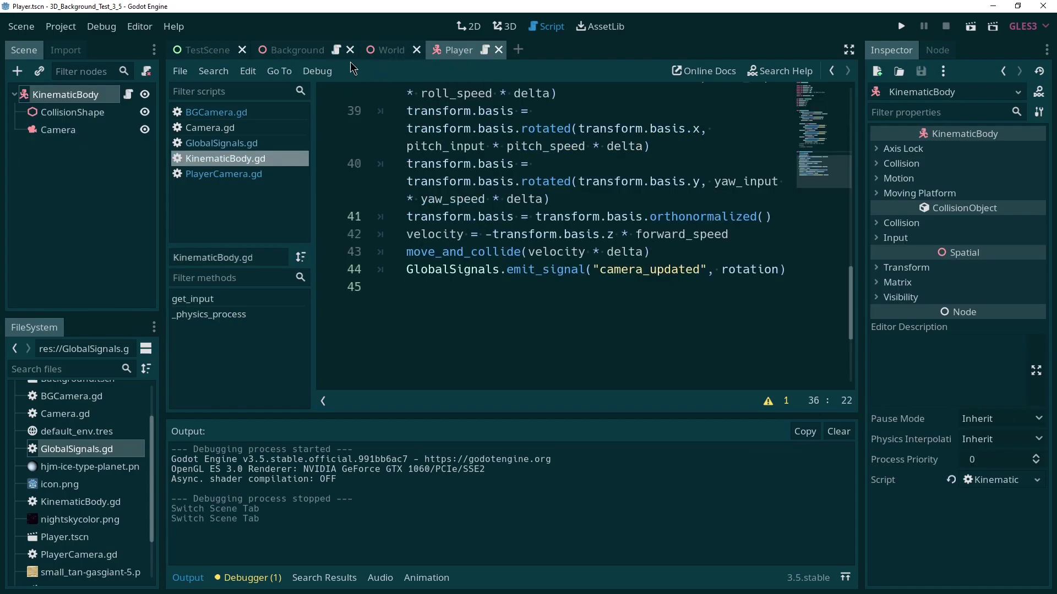
pyautogui.click(199, 51)
pyautogui.rightClick(71, 95)
pyautogui.click(101, 102)
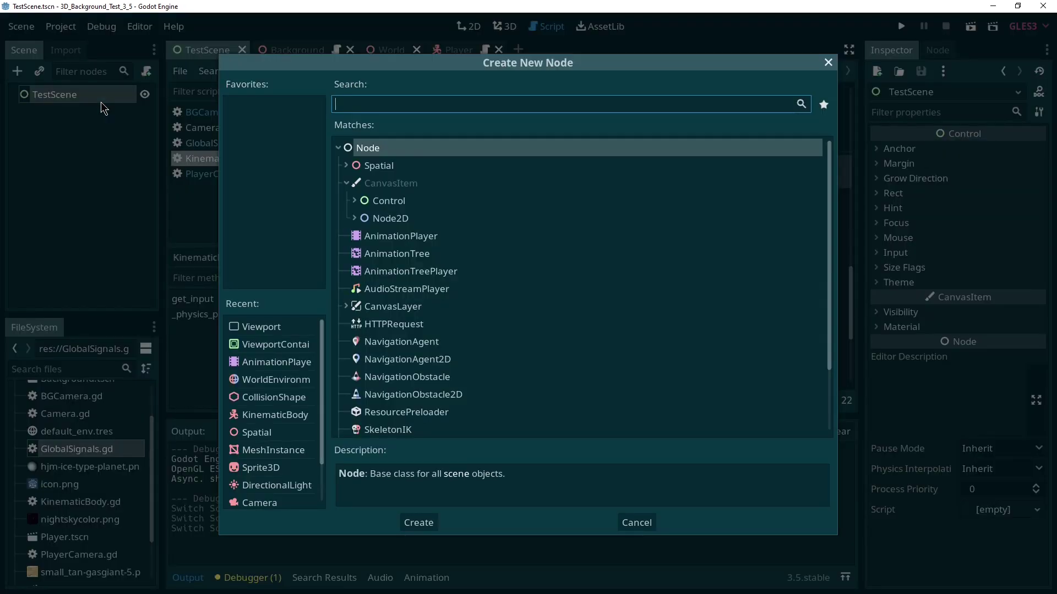
pyautogui.write('viewp')
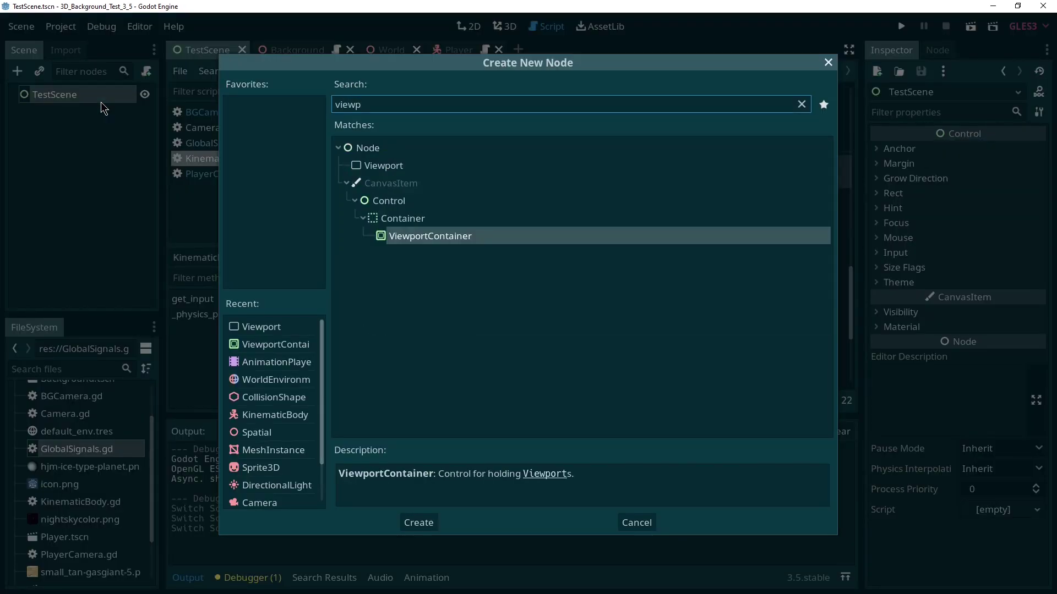
pyautogui.press('Return')
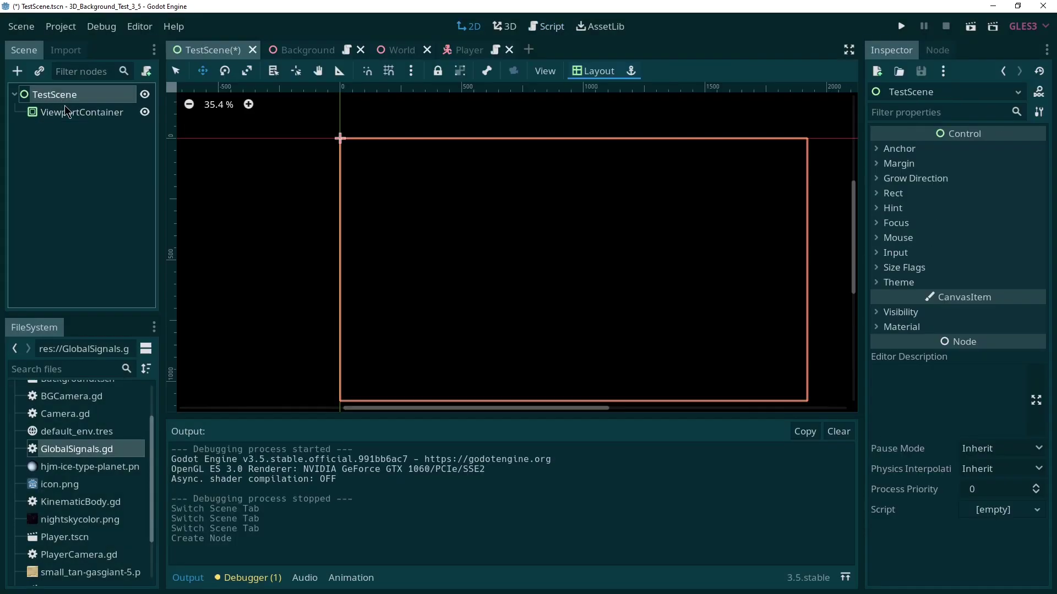
pyautogui.hotkey('ctrl', 'd')
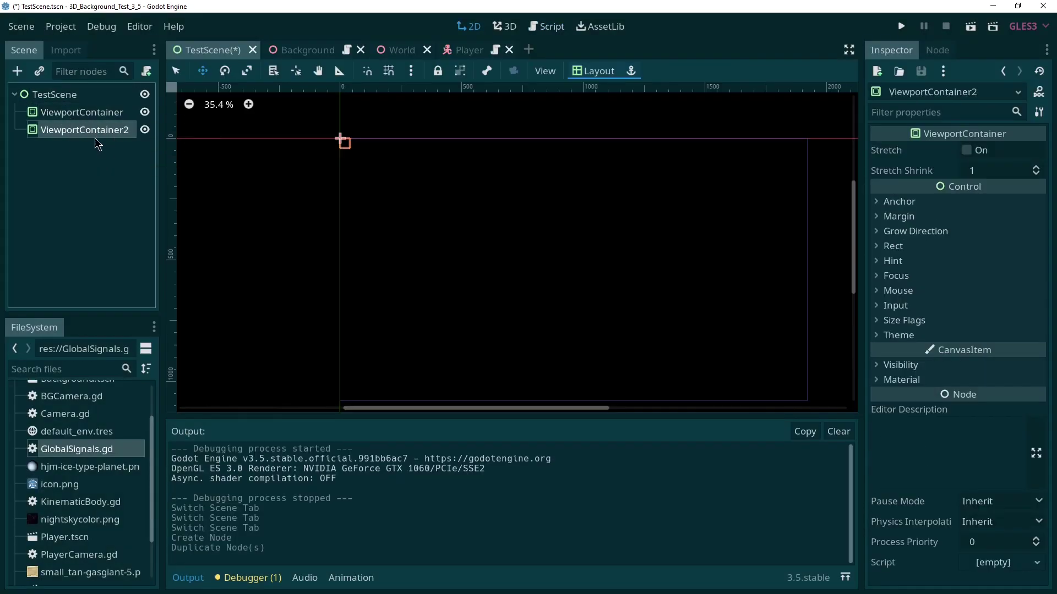
# Step: Add a Viewport child to the first ViewportContainer and paste a copy of it under ViewportContainer2
pyautogui.click(87, 116)
pyautogui.click(84, 137)
pyautogui.click(113, 115)
pyautogui.rightClick(113, 117)
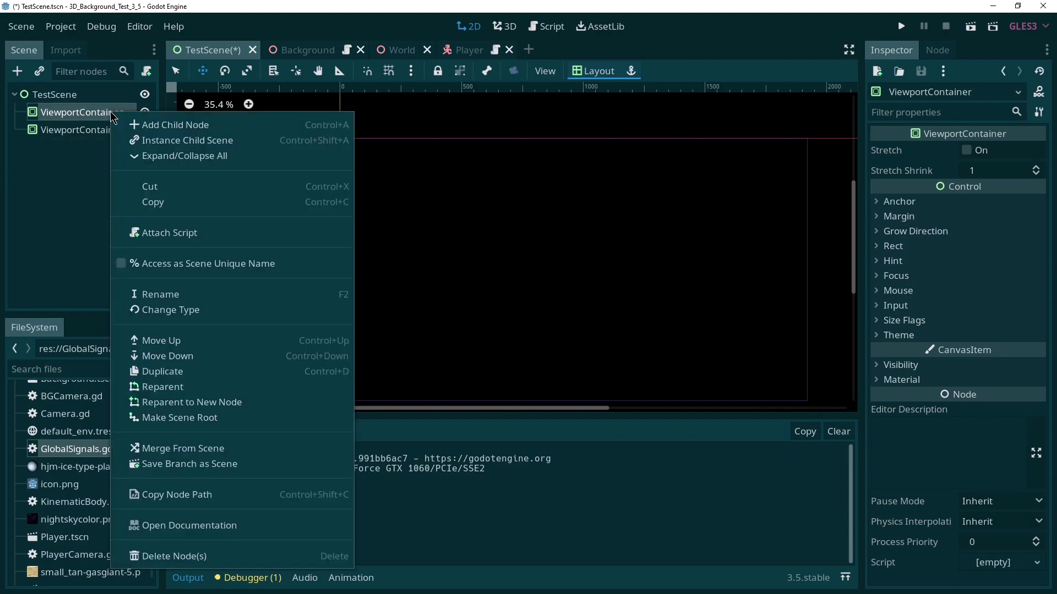
pyautogui.click(138, 123)
pyautogui.write('vi')
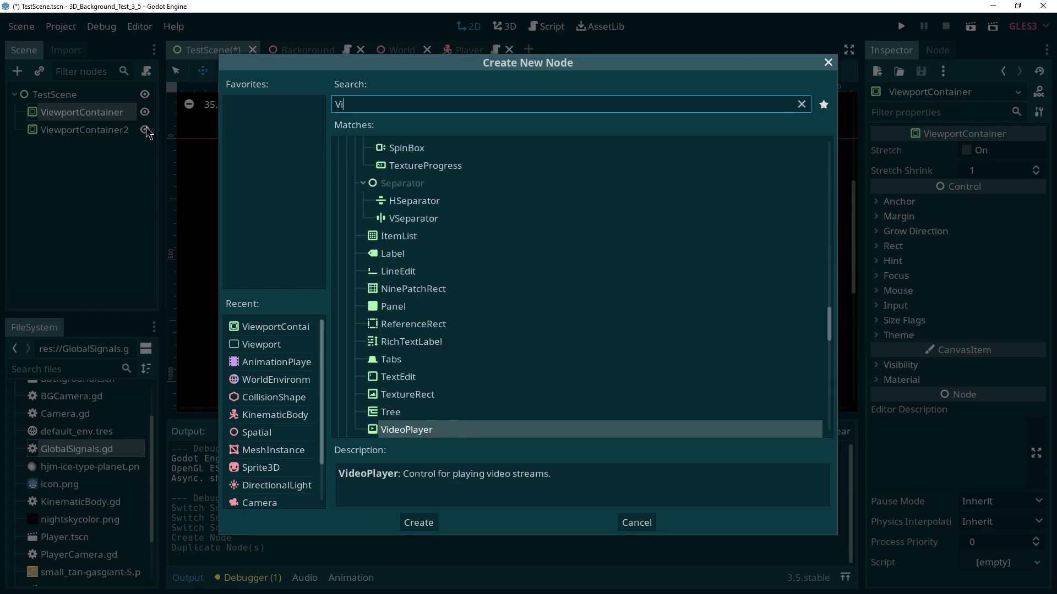
pyautogui.write('ewpo')
pyautogui.doubleClick(384, 165)
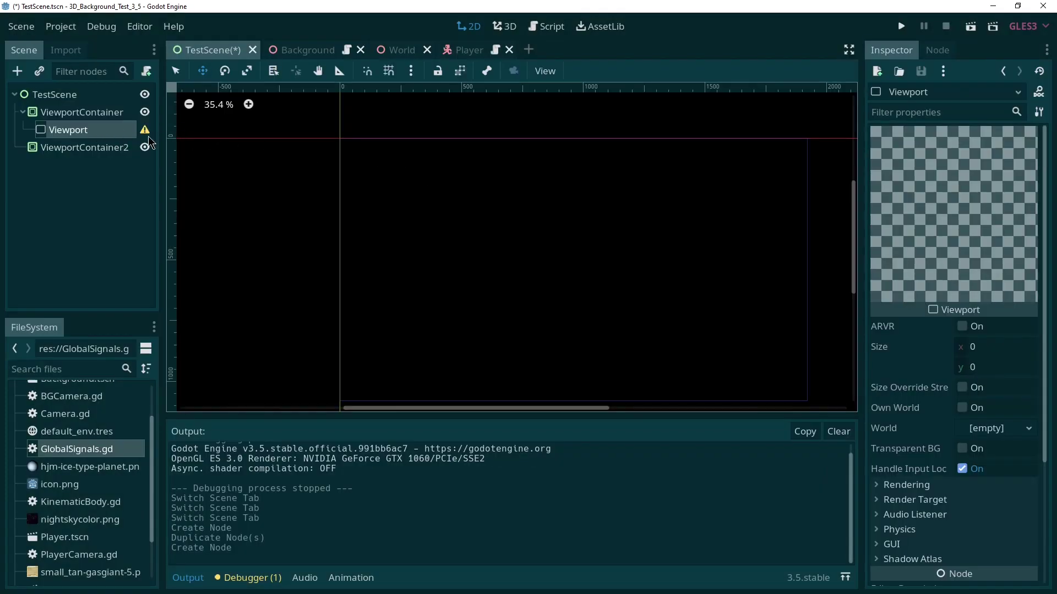
pyautogui.click(93, 147)
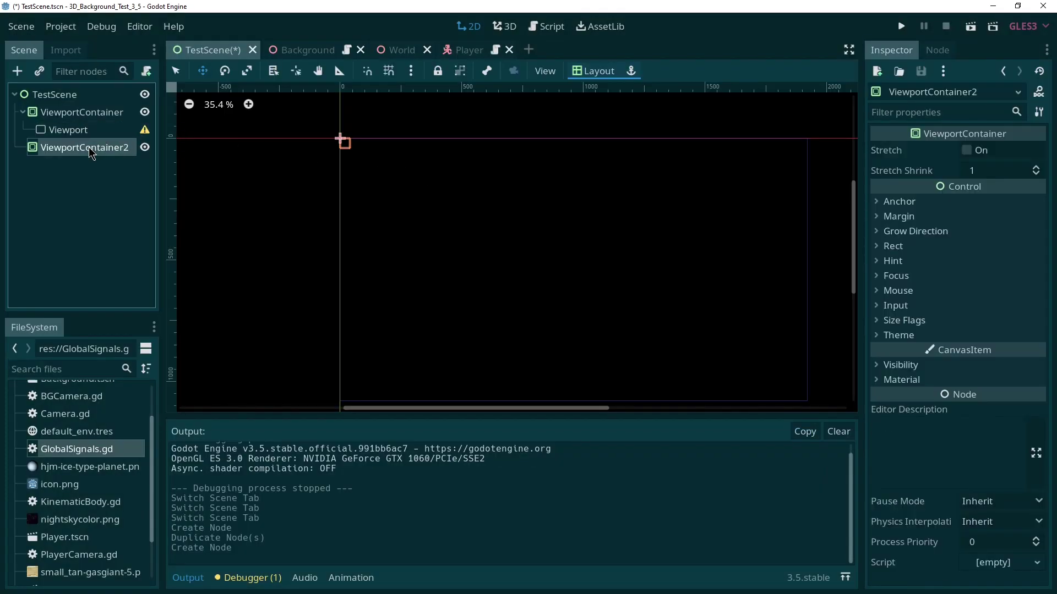
pyautogui.hotkey('ctrl', 'v')
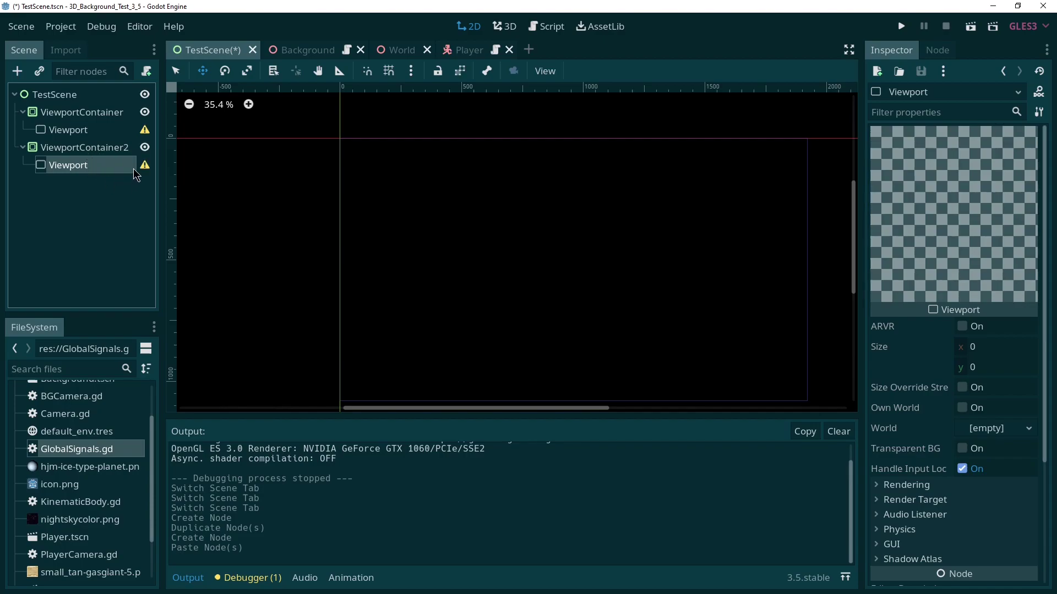
# Step: Set the size of the first container's Viewport to 1920 by 1080
pyautogui.click(88, 130)
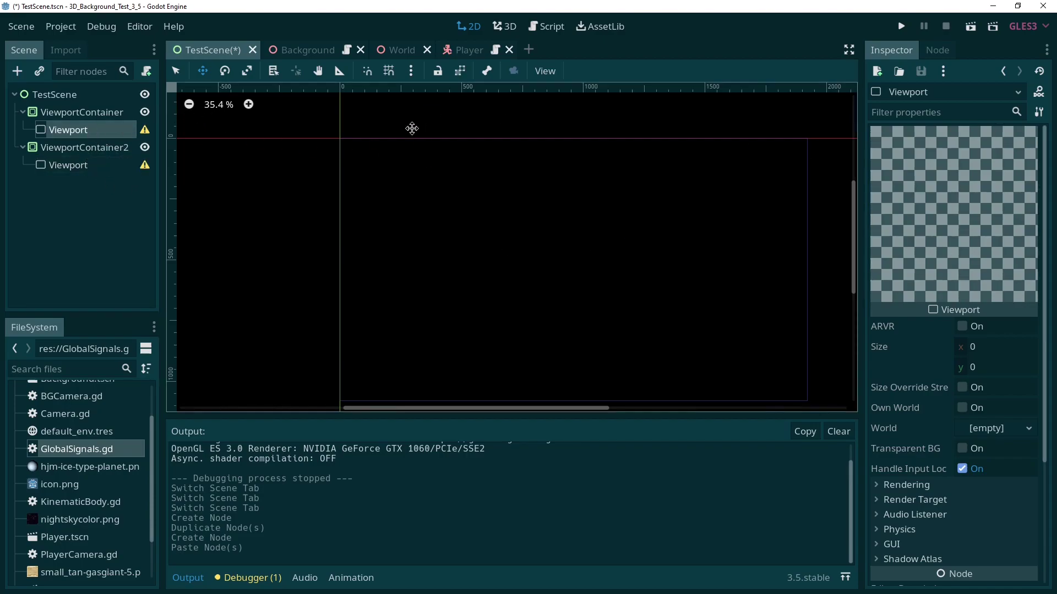
pyautogui.scroll(-2, 369, 232)
pyautogui.scroll(2, 675, 316)
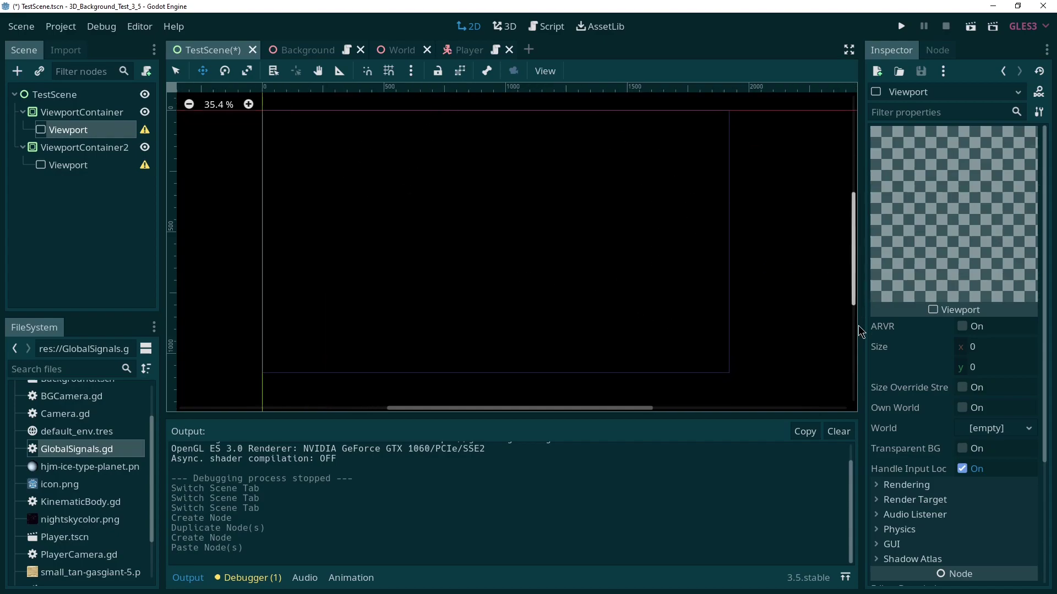
pyautogui.click(986, 348)
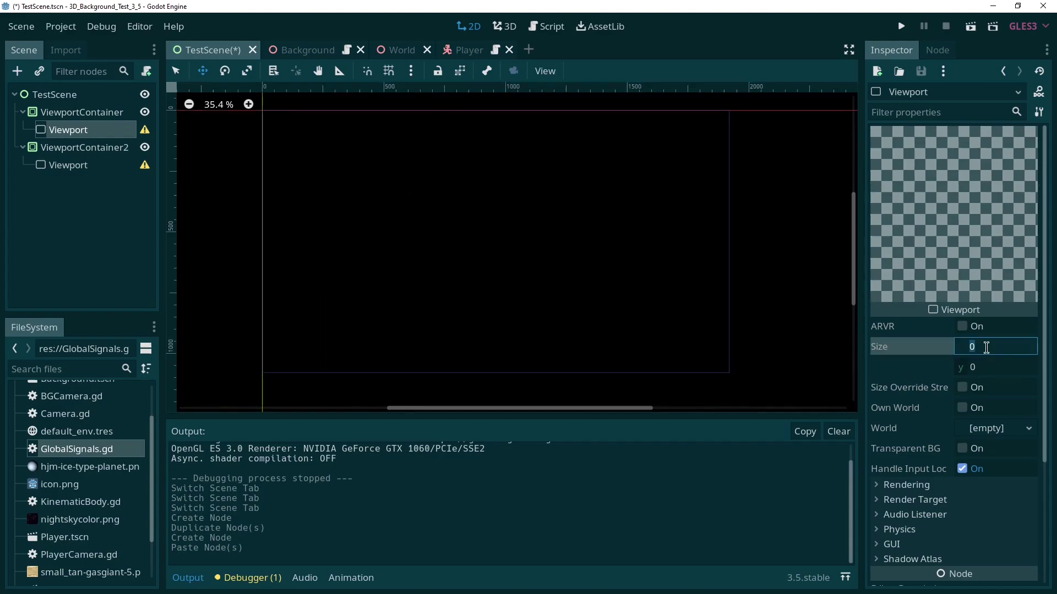
pyautogui.press('Tab')
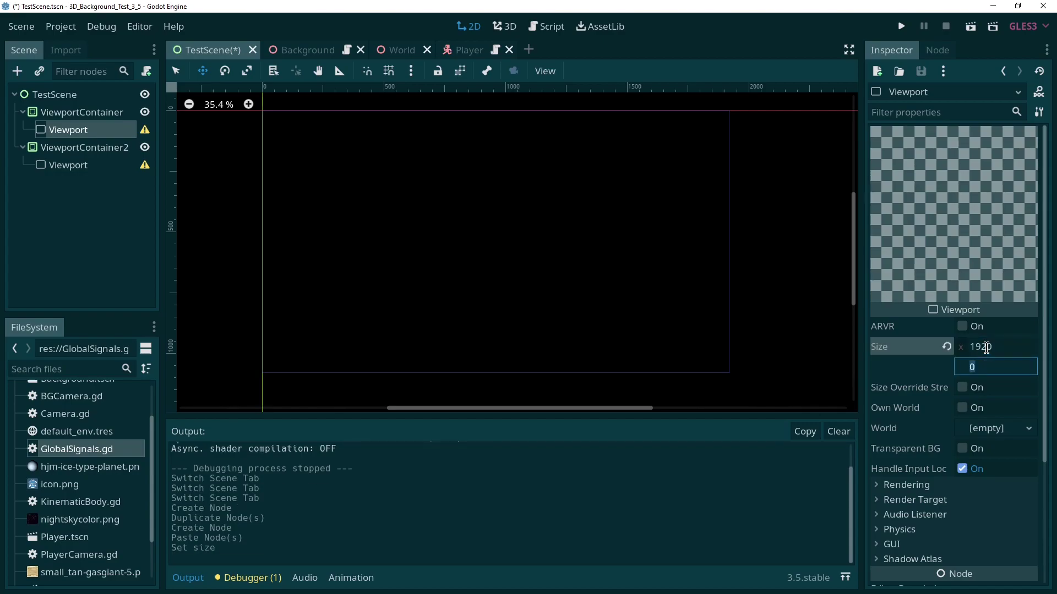
pyautogui.write('1080')
pyautogui.press('Return')
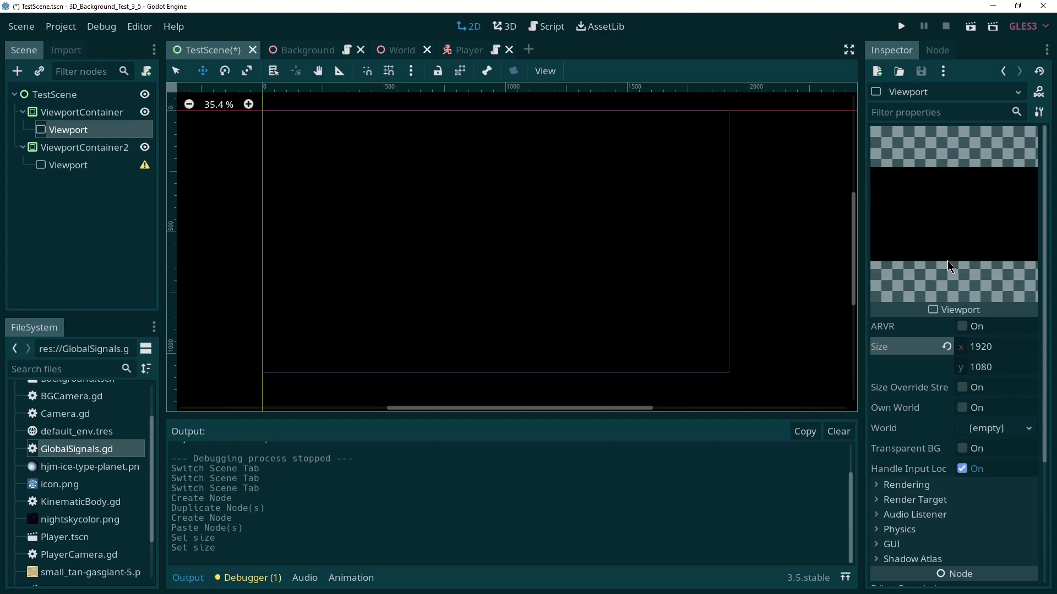
# Step: Instance Background.tscn as a child of the first container's Viewport and preview TestScene in the 2D view
pyautogui.scroll(-3, 88, 506)
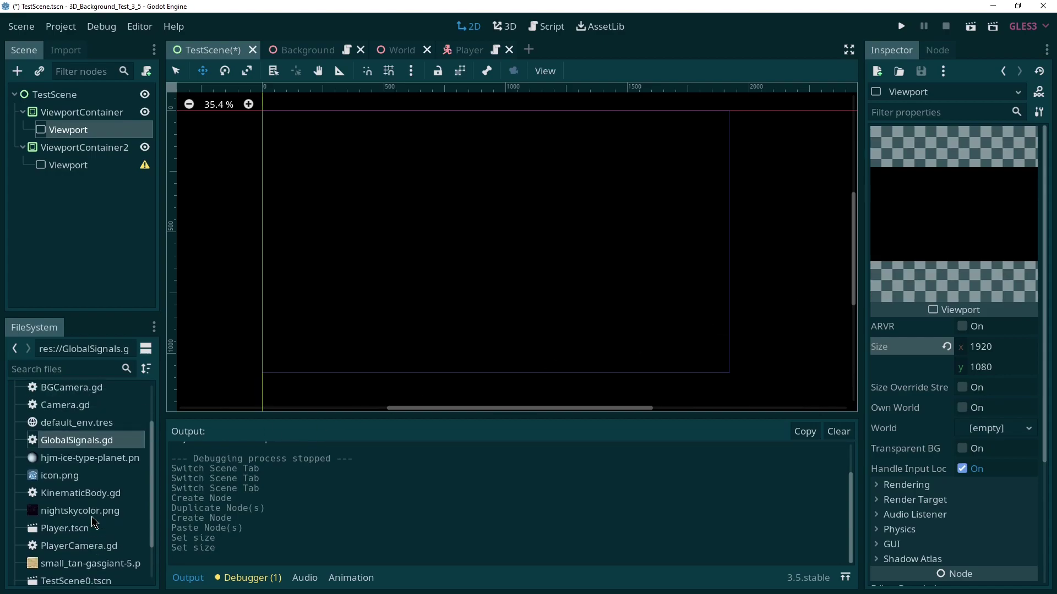
pyautogui.scroll(5, 95, 522)
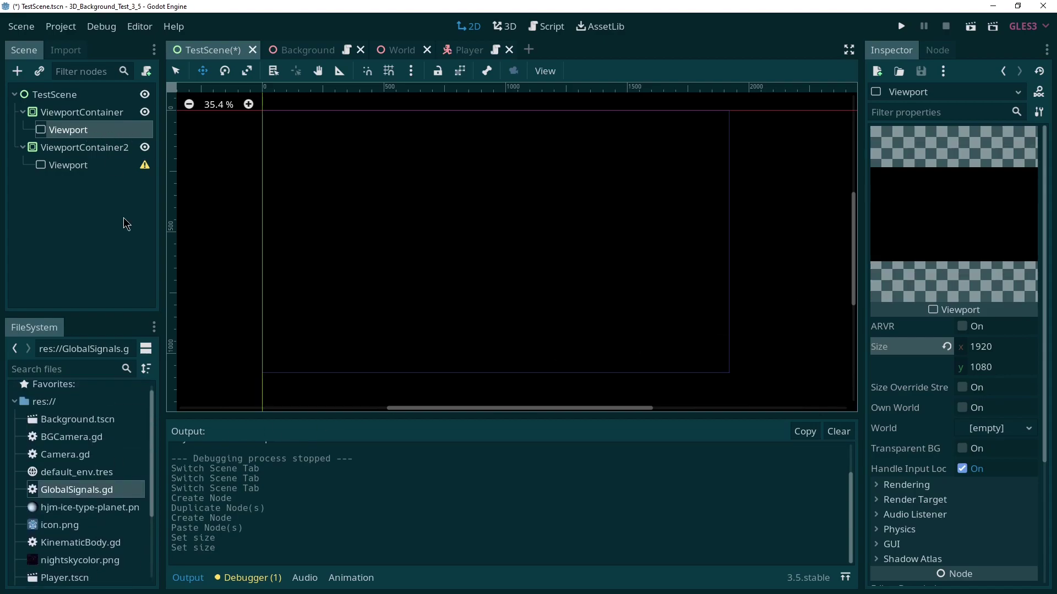
pyautogui.click(80, 424)
pyautogui.moveTo(76, 425); pyautogui.dragTo(108, 135)
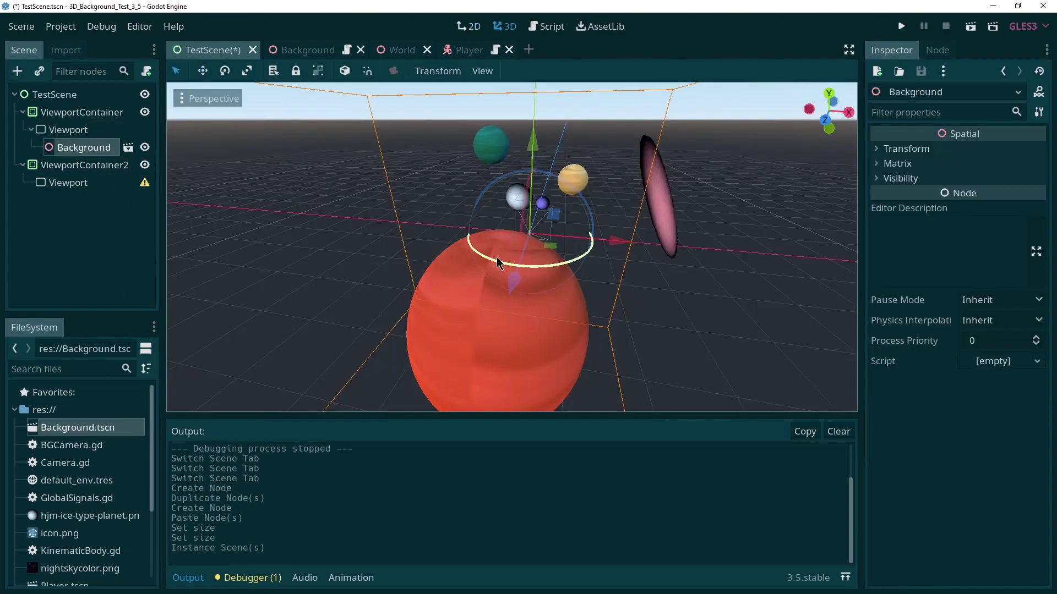
pyautogui.scroll(3, 496, 258)
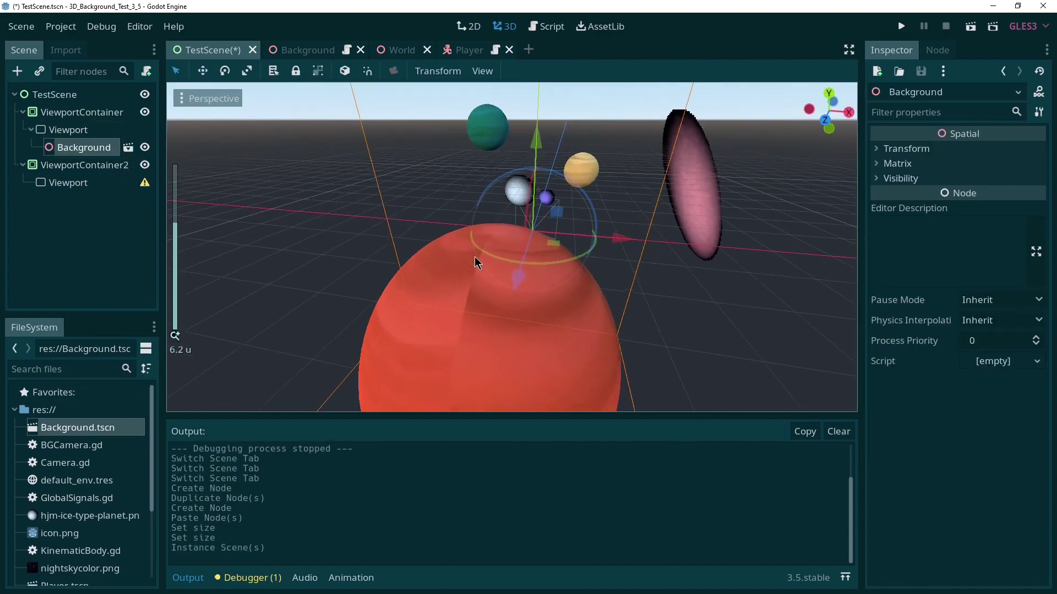
pyautogui.click(71, 95)
pyautogui.scroll(-1, 516, 279)
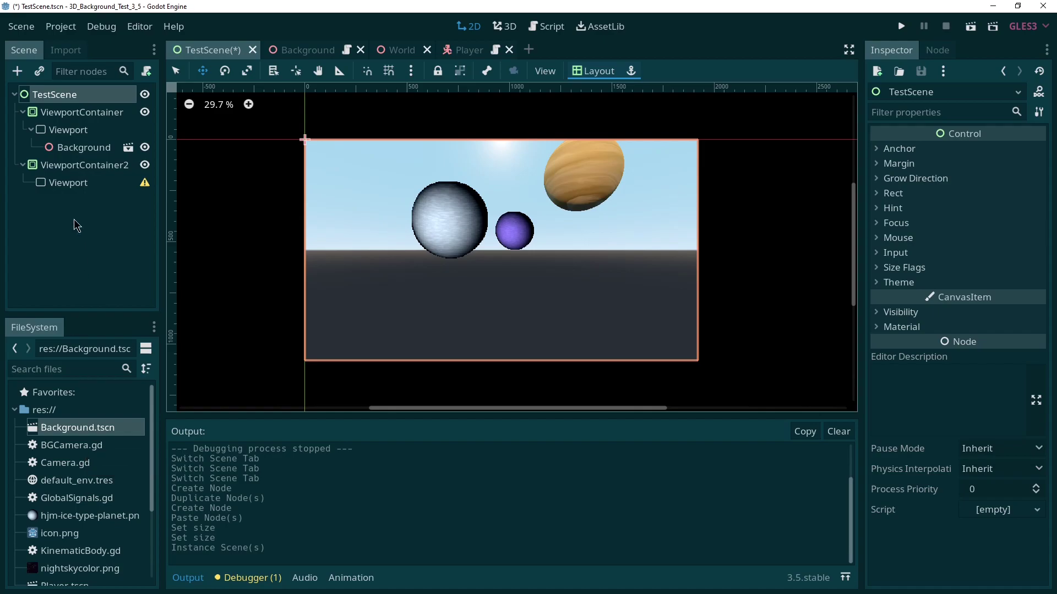
# Step: Set the size of the Viewport under ViewportContainer2 to 1920 by 1080
pyautogui.click(72, 184)
pyautogui.click(987, 347)
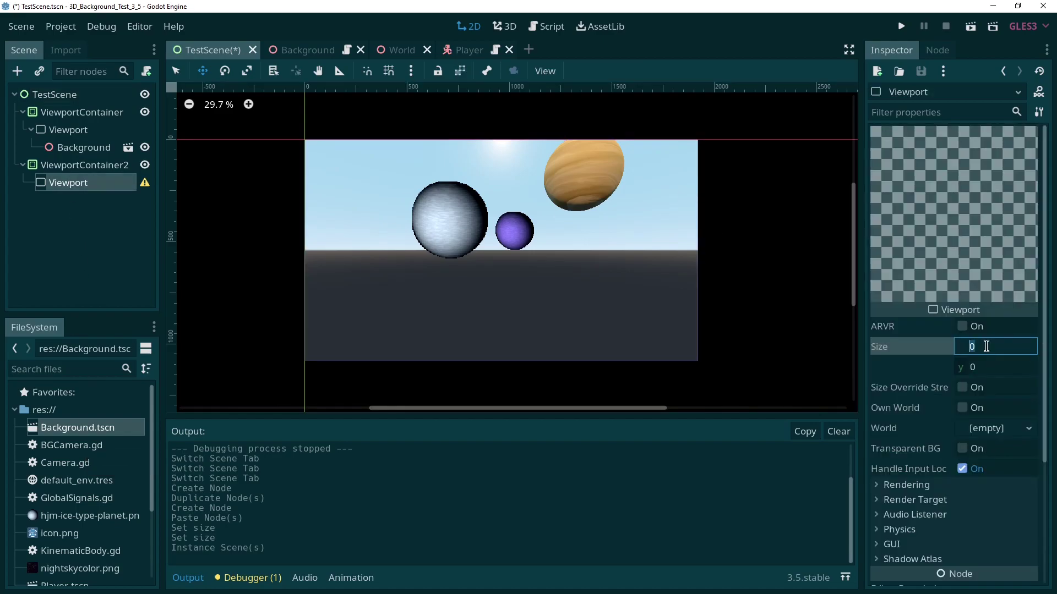
pyautogui.press('Tab')
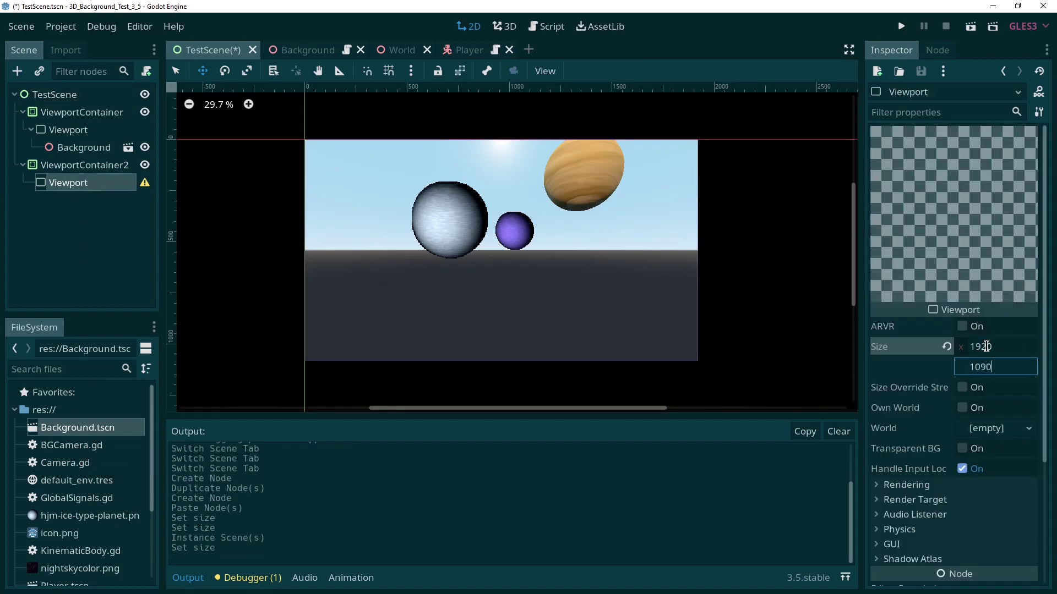
pyautogui.press('Return')
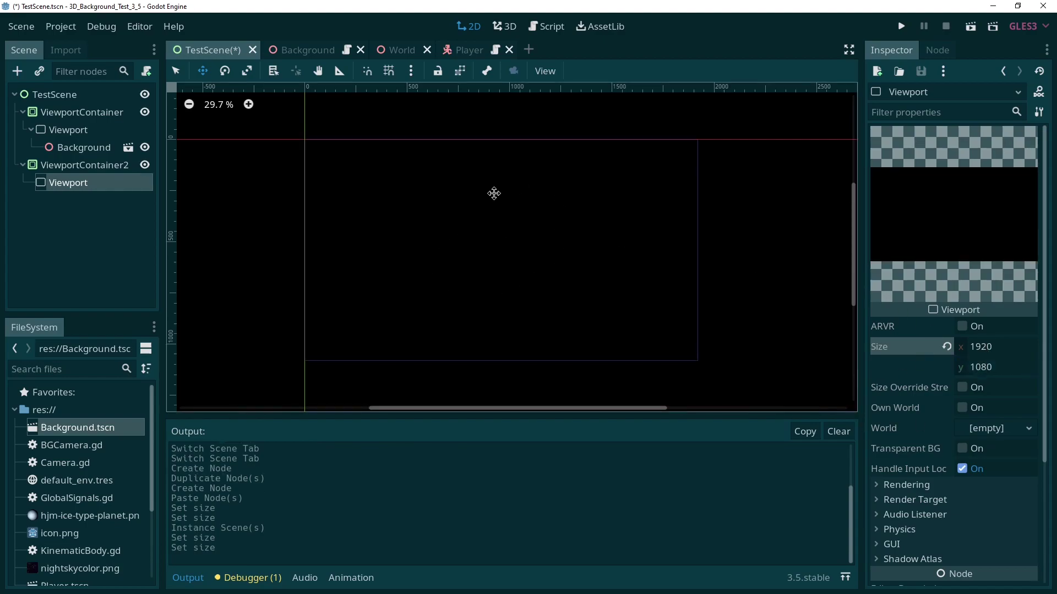
# Step: Instance World.tscn as a child of ViewportContainer2's Viewport and preview the combined TestScene in the 2D view
pyautogui.scroll(-4, 112, 525)
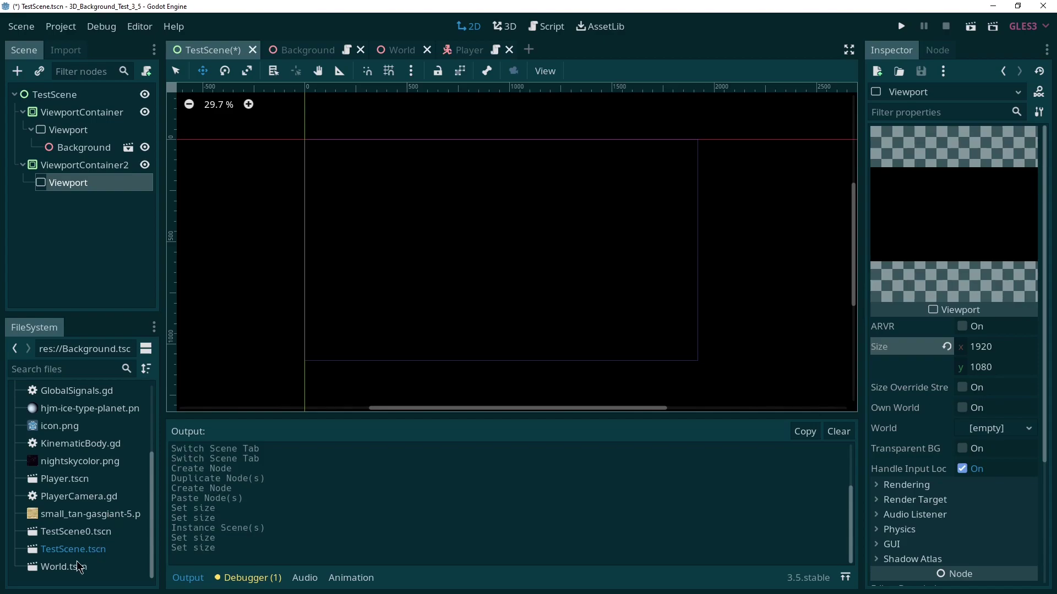
pyautogui.click(64, 573)
pyautogui.moveTo(65, 576); pyautogui.dragTo(91, 184)
pyautogui.scroll(-15, 479, 262)
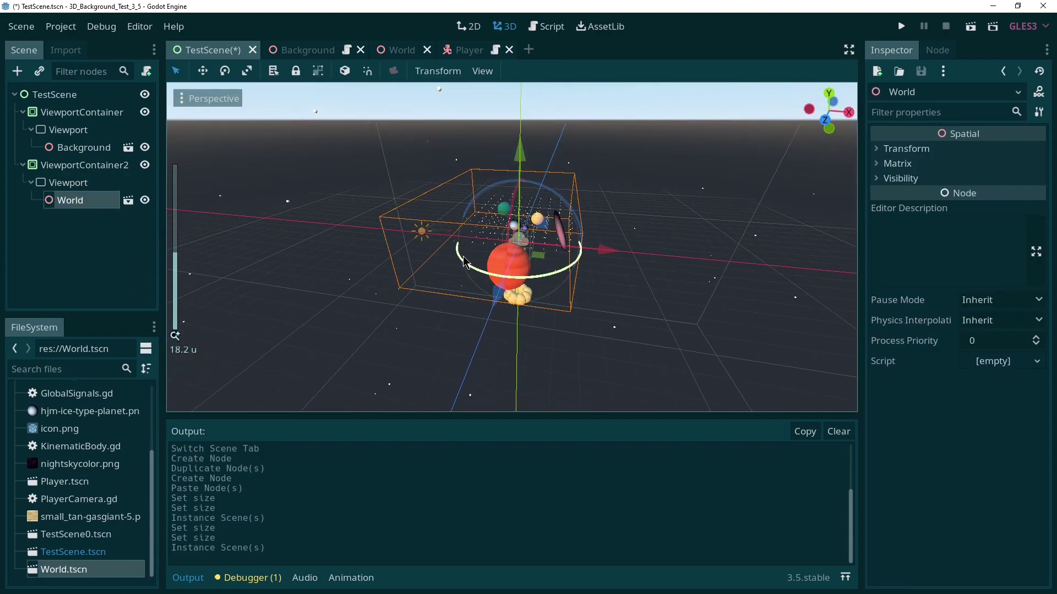
pyautogui.scroll(15, 409, 265)
pyautogui.scroll(5, 409, 265)
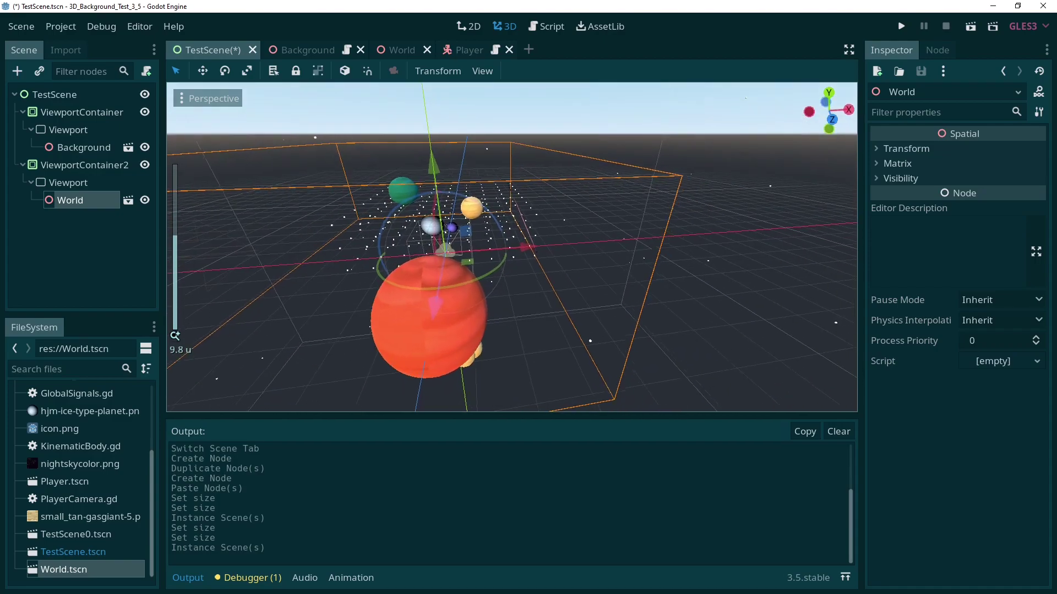
pyautogui.click(77, 95)
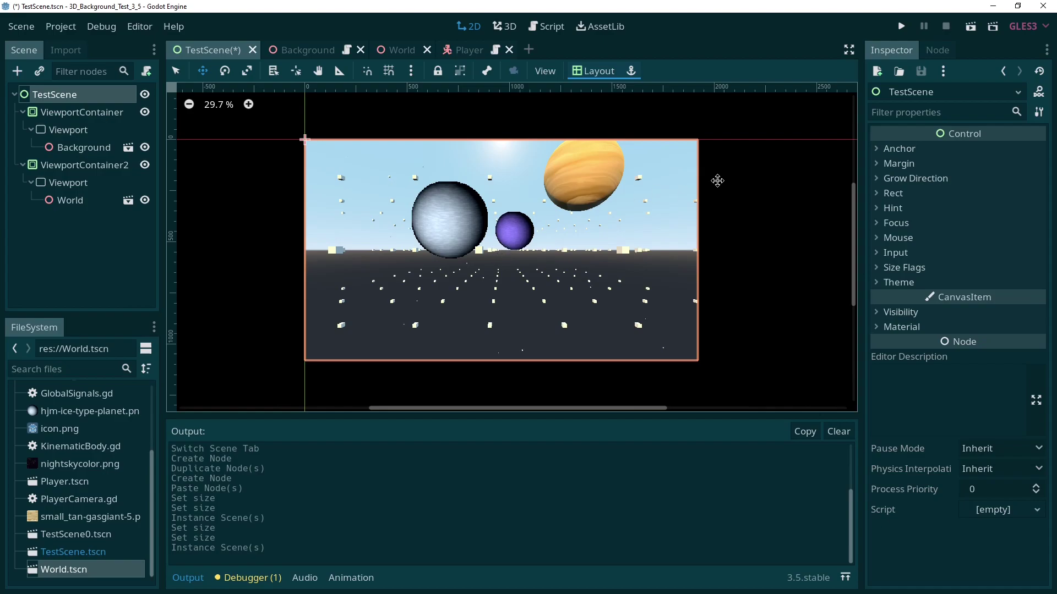
# Step: Test-run the project and trace the "camera_updated" signal error to its emit_signal line in KinematicBody.gd
pyautogui.click(902, 26)
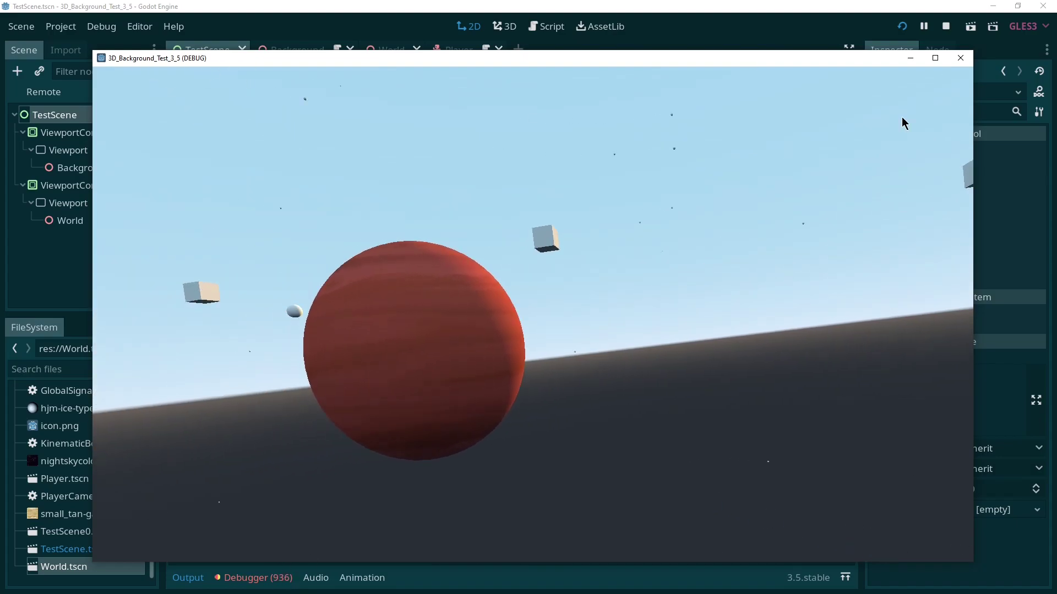
pyautogui.click(966, 63)
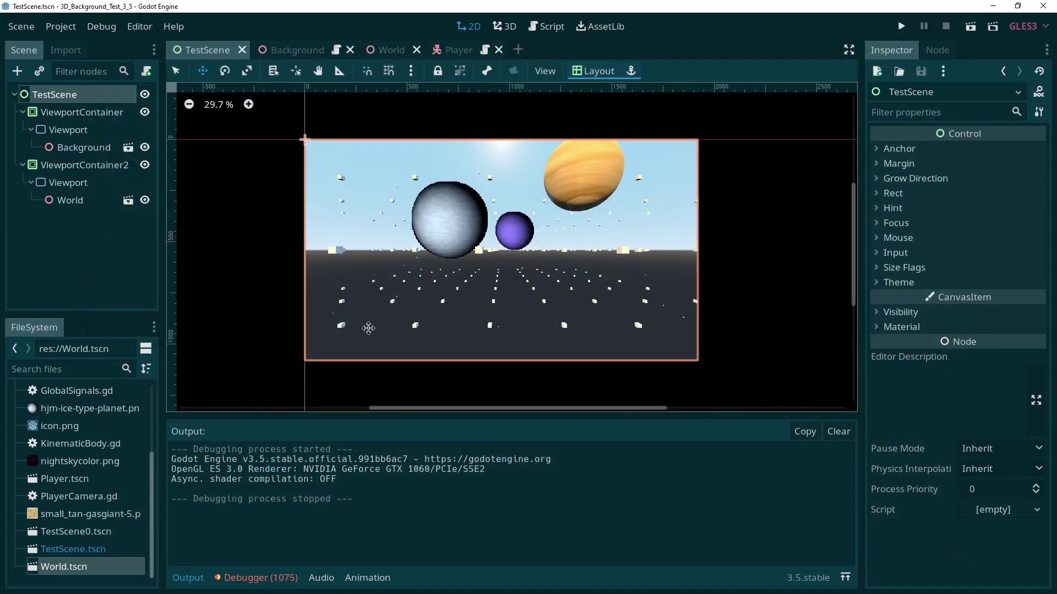
pyautogui.click(275, 583)
pyautogui.click(266, 406)
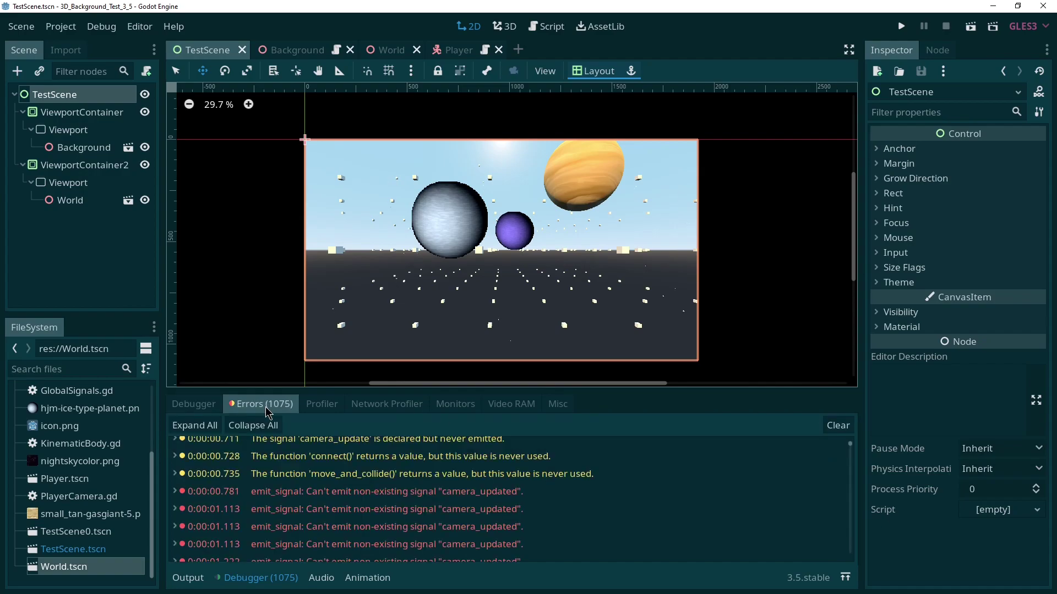
pyautogui.click(358, 492)
pyautogui.doubleClick(649, 198)
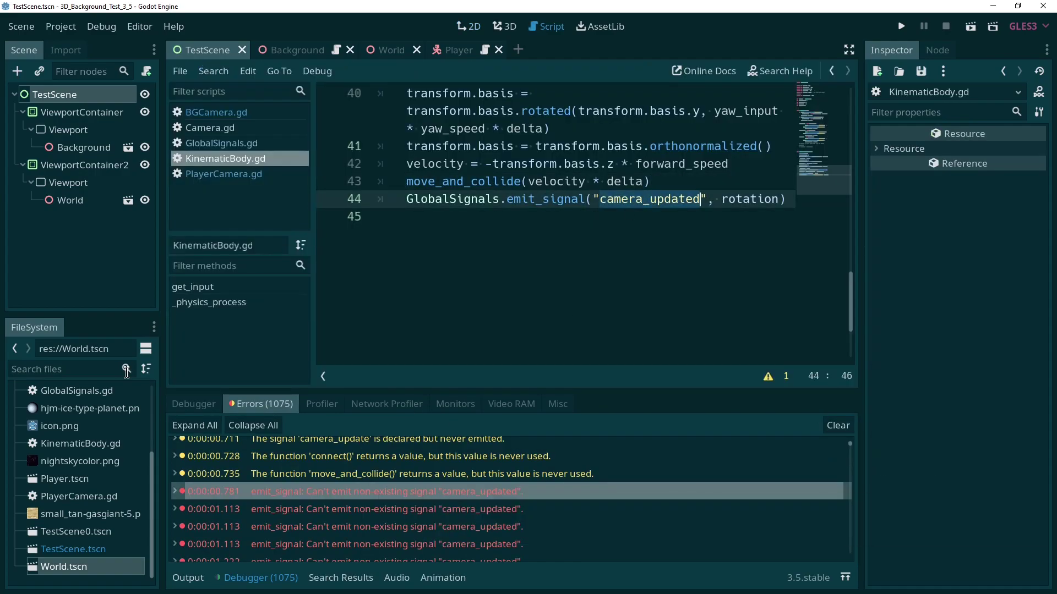
# Step: Rename the signal declared in GlobalSignals.gd to camera_updated and save the script
pyautogui.doubleClick(102, 391)
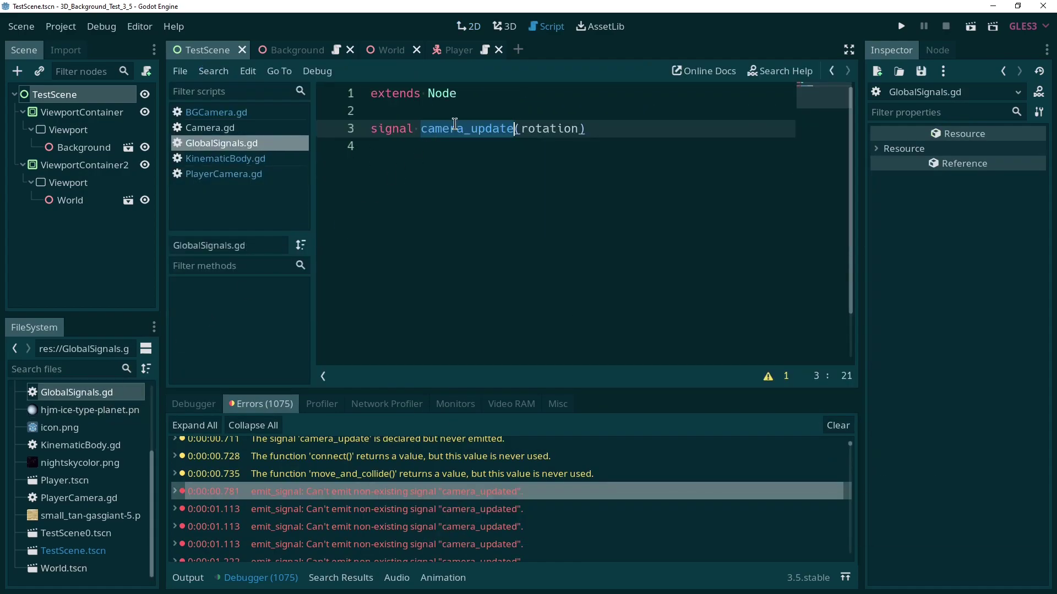
pyautogui.click(518, 134)
pyautogui.write('d')
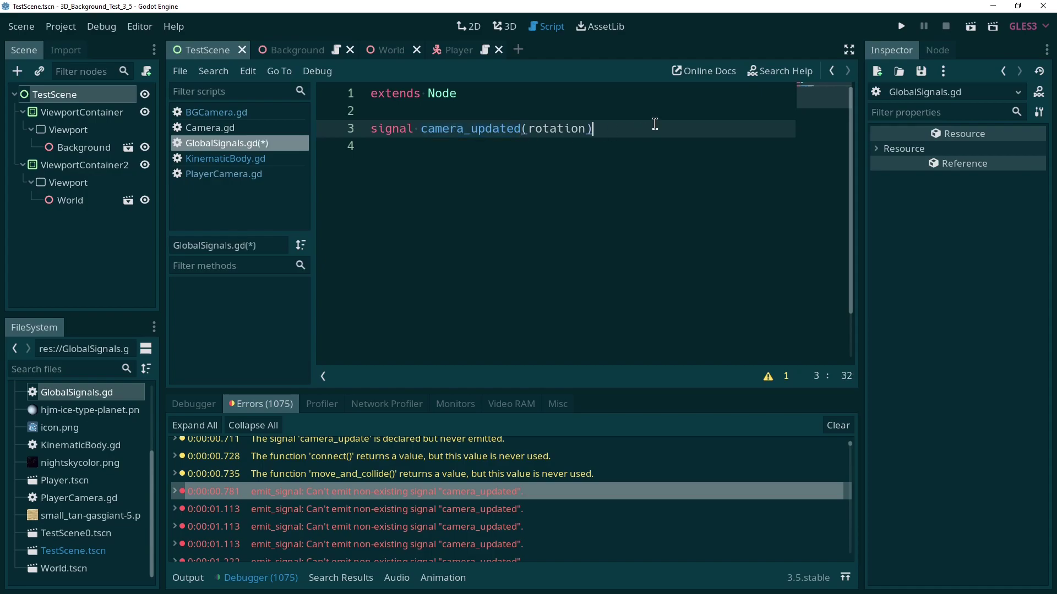
pyautogui.hotkey('ctrl', 's')
# Step: Change the signal name connected in BGCamera.gd's _ready function to "camera_updated" and test-run the project
pyautogui.click(228, 176)
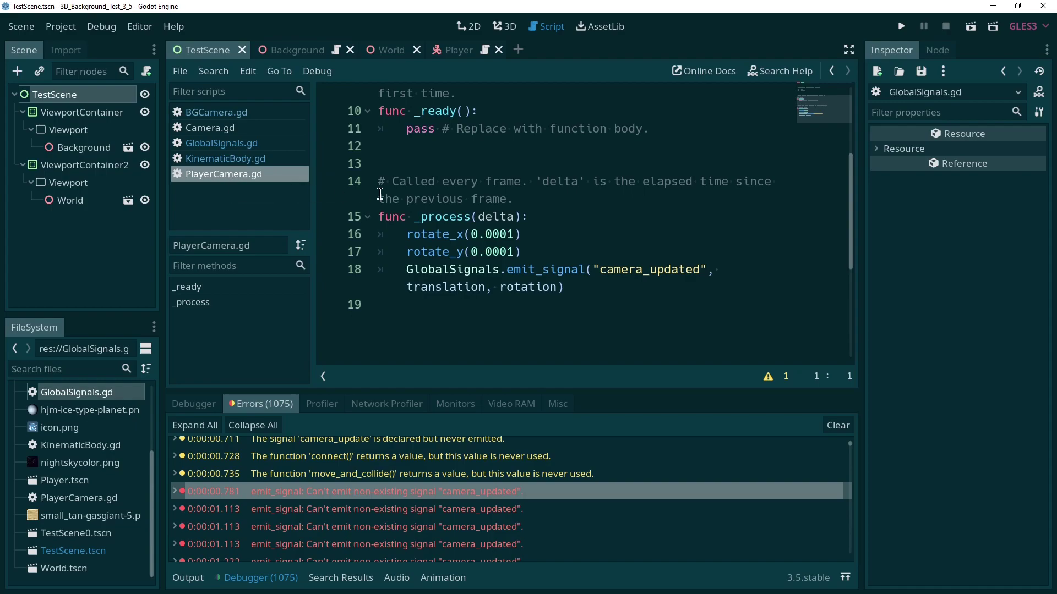
pyautogui.click(226, 161)
pyautogui.click(239, 114)
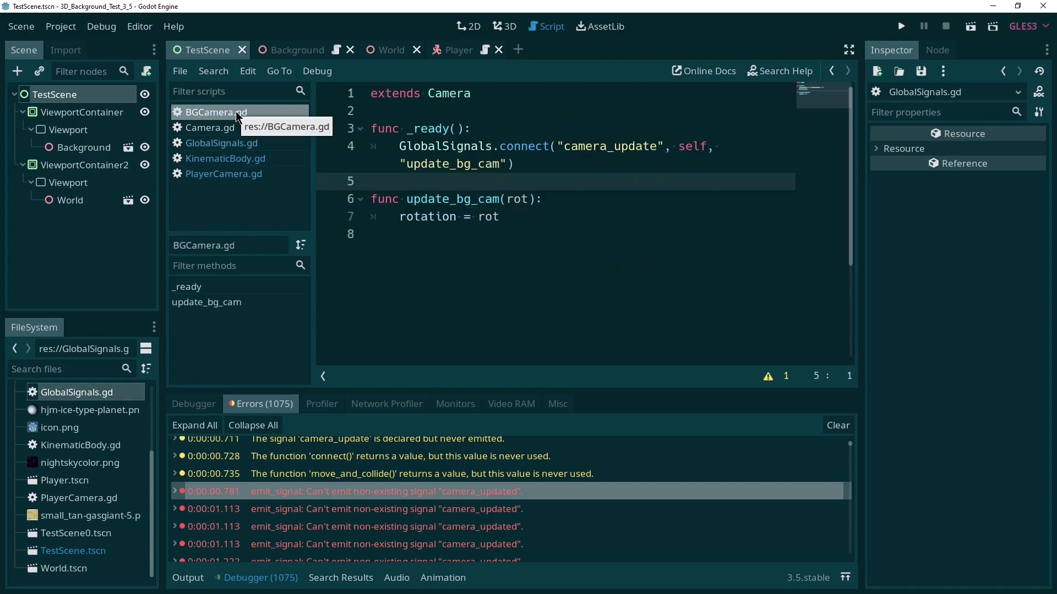
pyautogui.click(648, 146)
pyautogui.write('d')
pyautogui.click(663, 193)
pyautogui.press('F5')
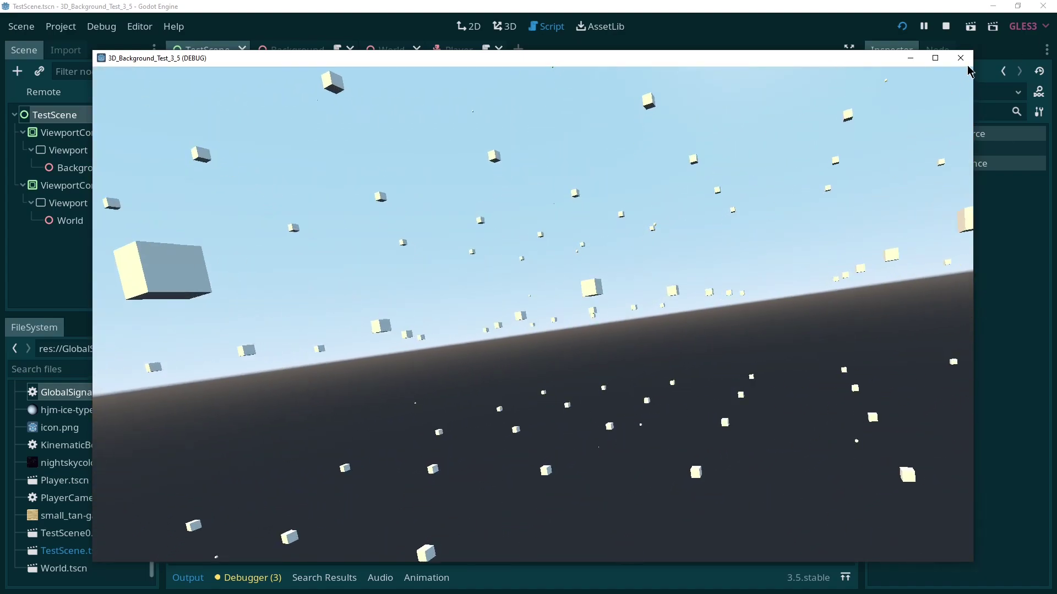
pyautogui.click(962, 59)
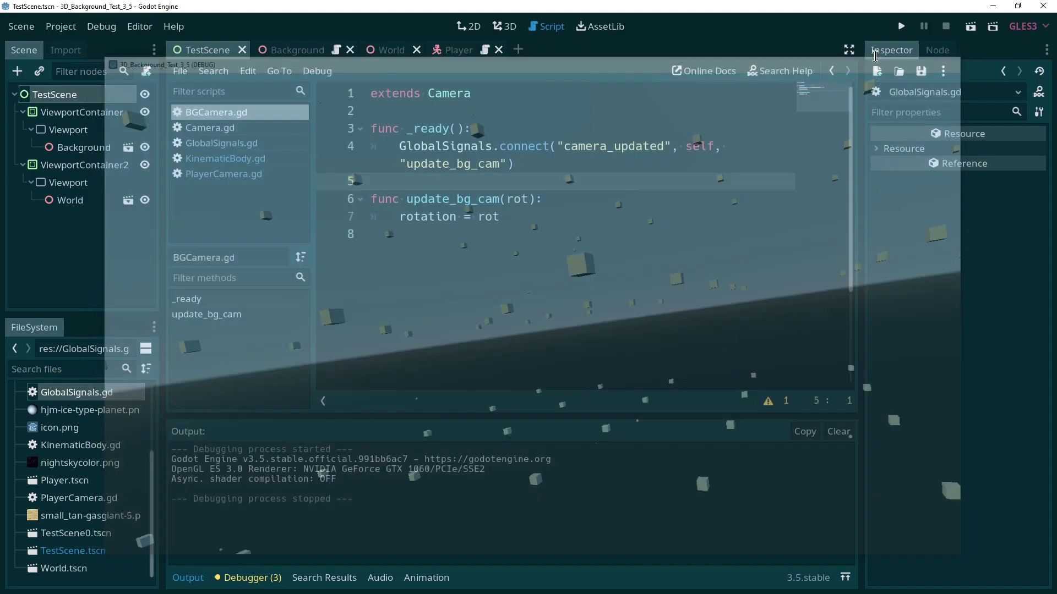
# Step: Enable Own World on the first ViewportContainer's Viewport while showing TestScene in the 2D view
pyautogui.click(102, 130)
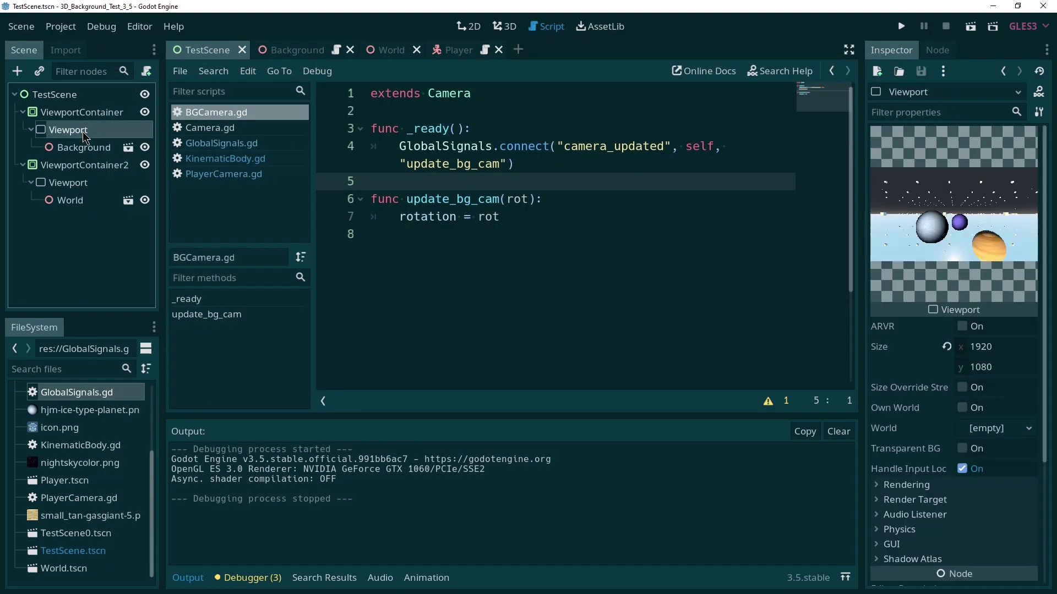
pyautogui.click(468, 27)
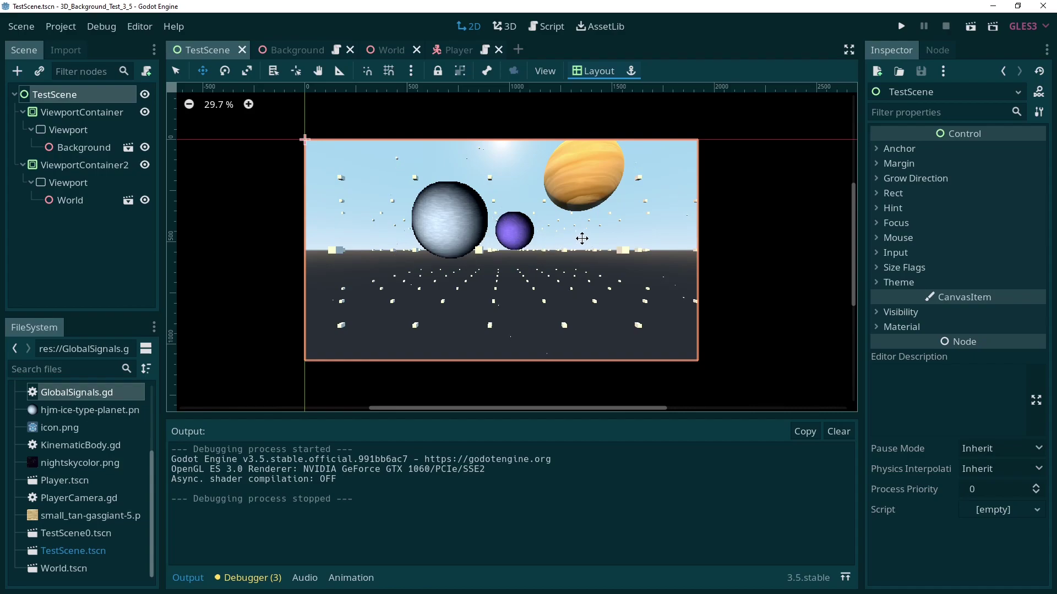
pyautogui.click(83, 133)
pyautogui.click(973, 409)
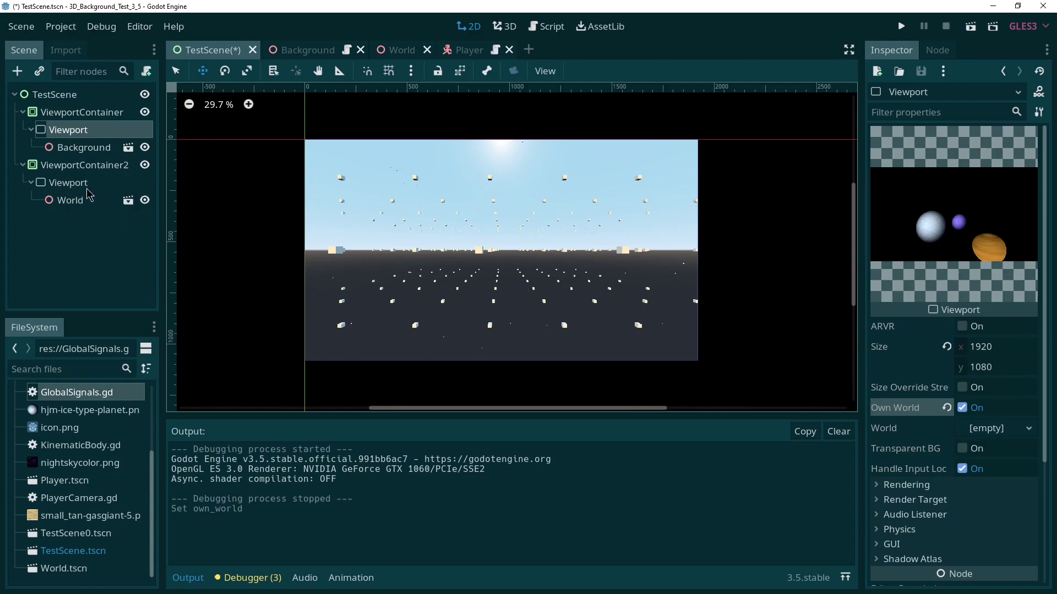
# Step: Enable Own World on ViewportContainer2's Viewport and check the result in the 2D view
pyautogui.click(82, 148)
pyautogui.click(85, 185)
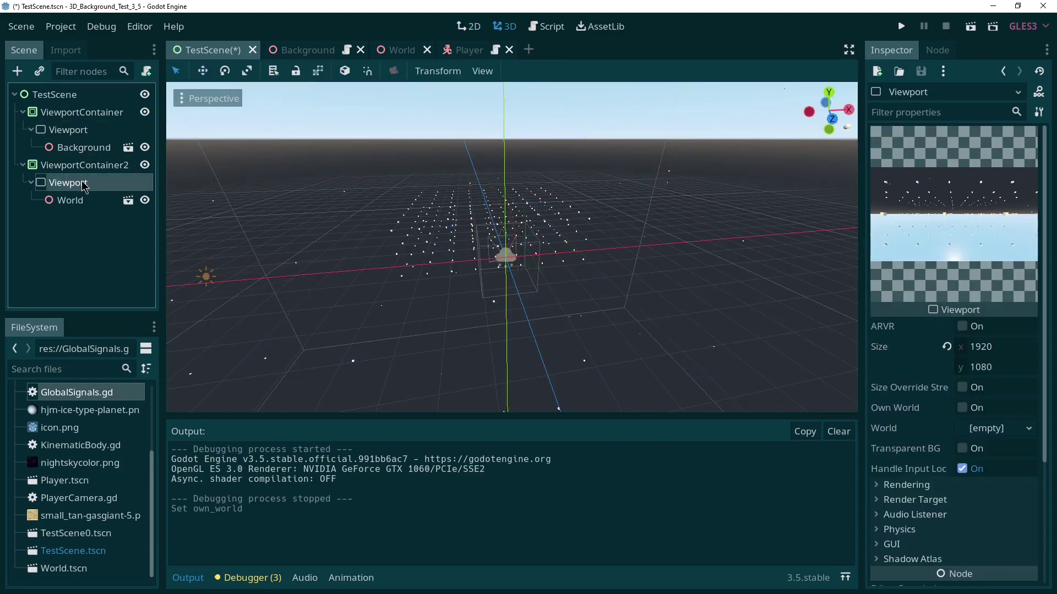
pyautogui.click(963, 407)
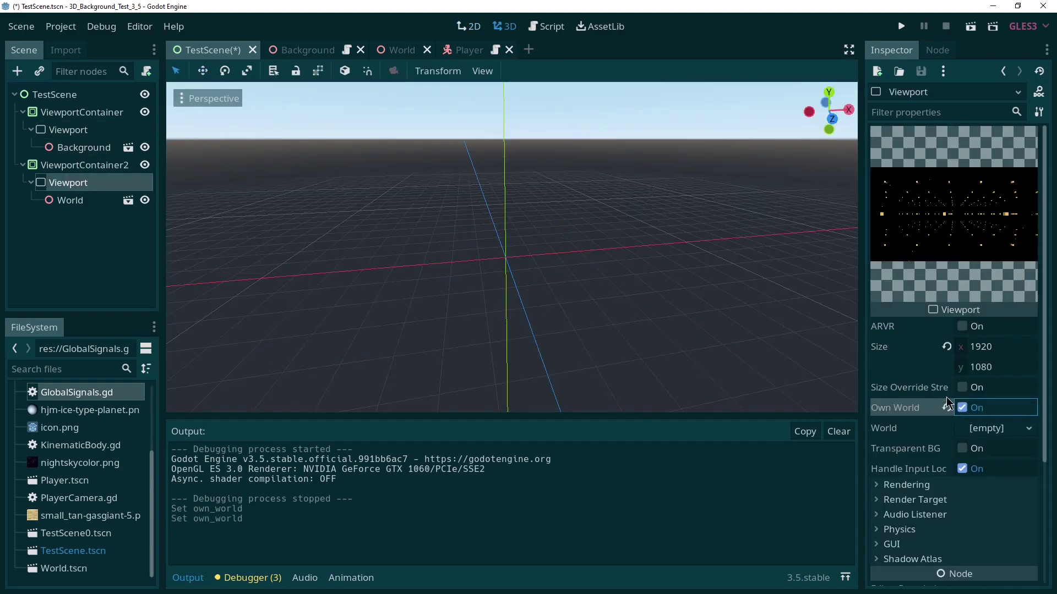
pyautogui.click(81, 101)
pyautogui.click(83, 112)
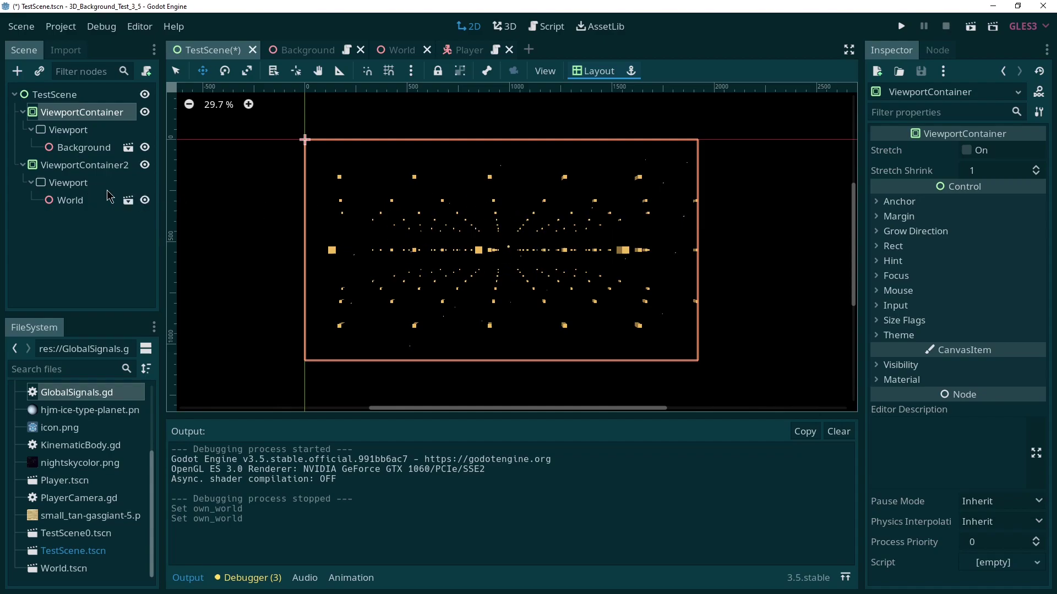
# Step: Enable Transparent BG on ViewportContainer2's Viewport, run TestScene to check the layered background, and stop it
pyautogui.click(86, 184)
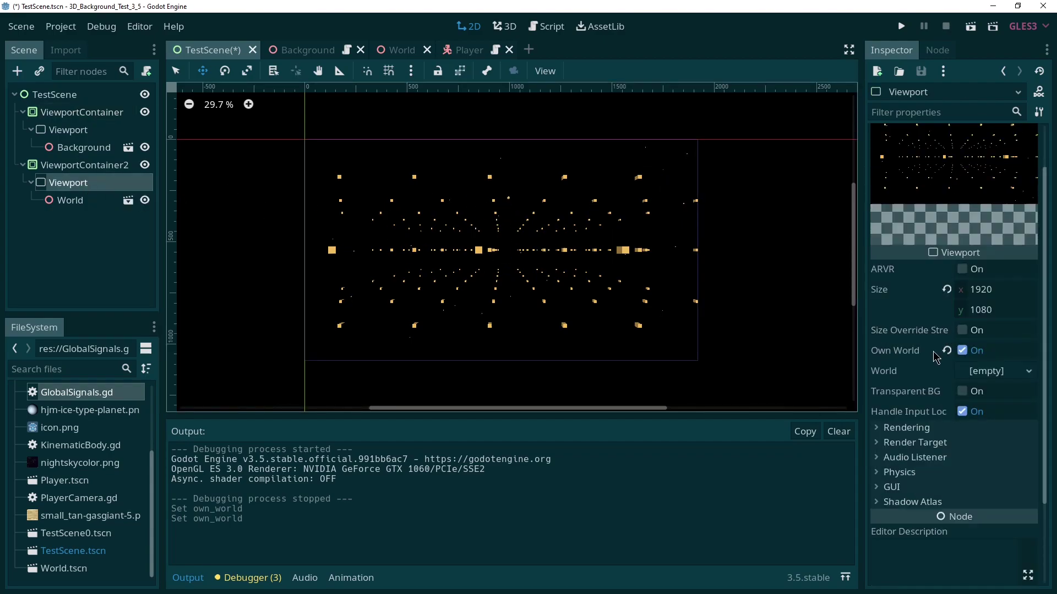
pyautogui.click(964, 392)
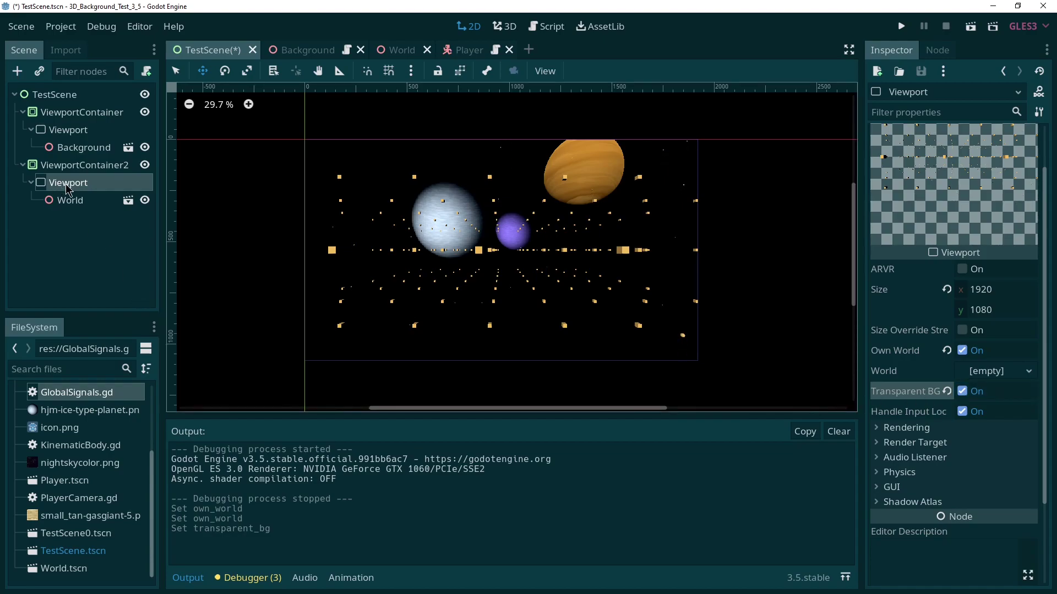
pyautogui.click(970, 26)
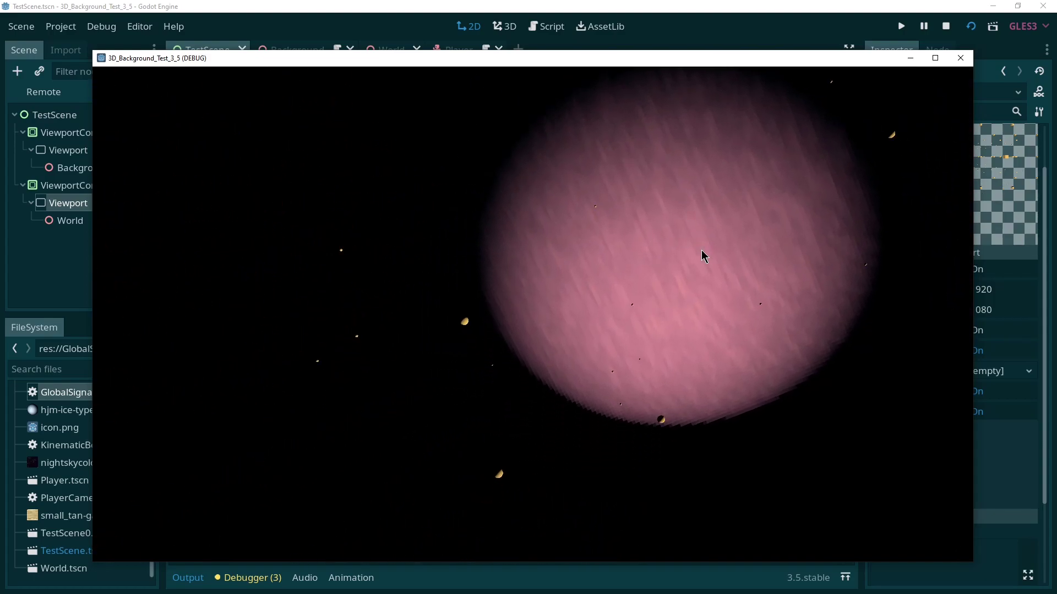
pyautogui.press('F8')
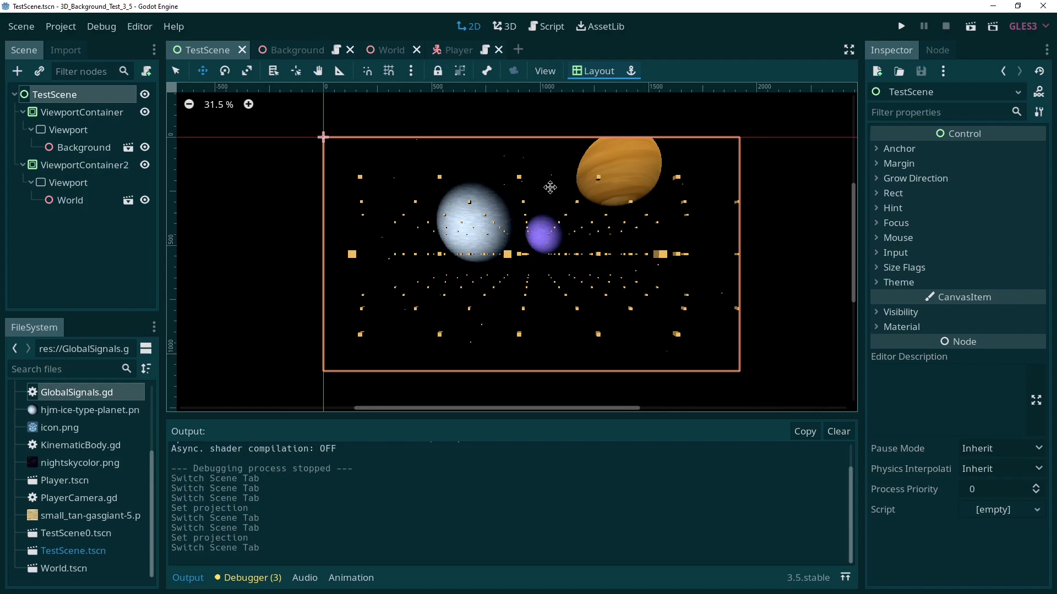
# Step: Open the Background scene, move the Sprite3D ice planet far along the Z axis away from the other planets, and run the project
pyautogui.click(128, 148)
pyautogui.scroll(-5, 582, 149)
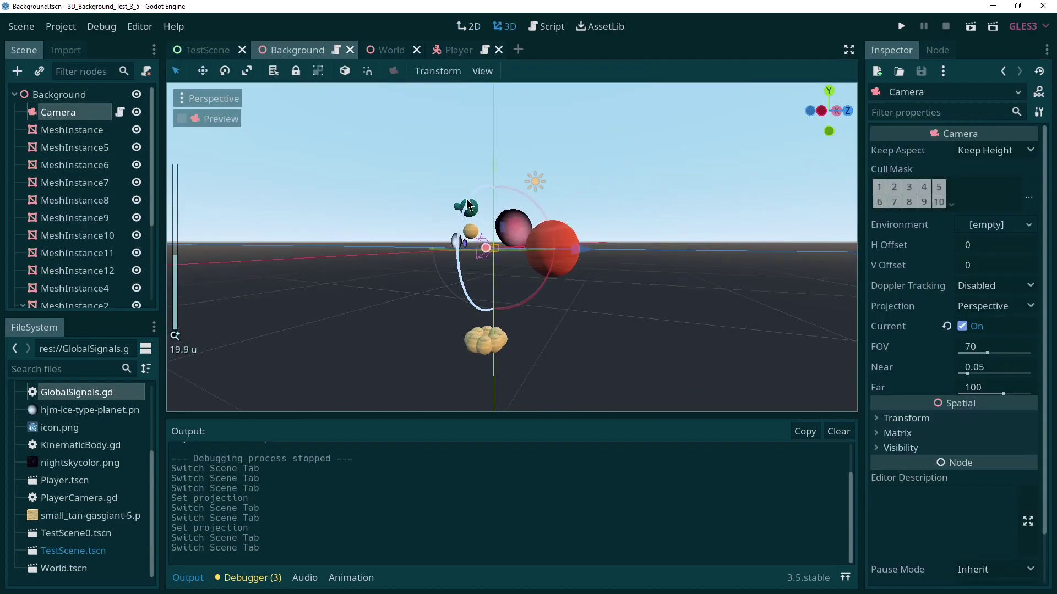
pyautogui.scroll(8, 466, 207)
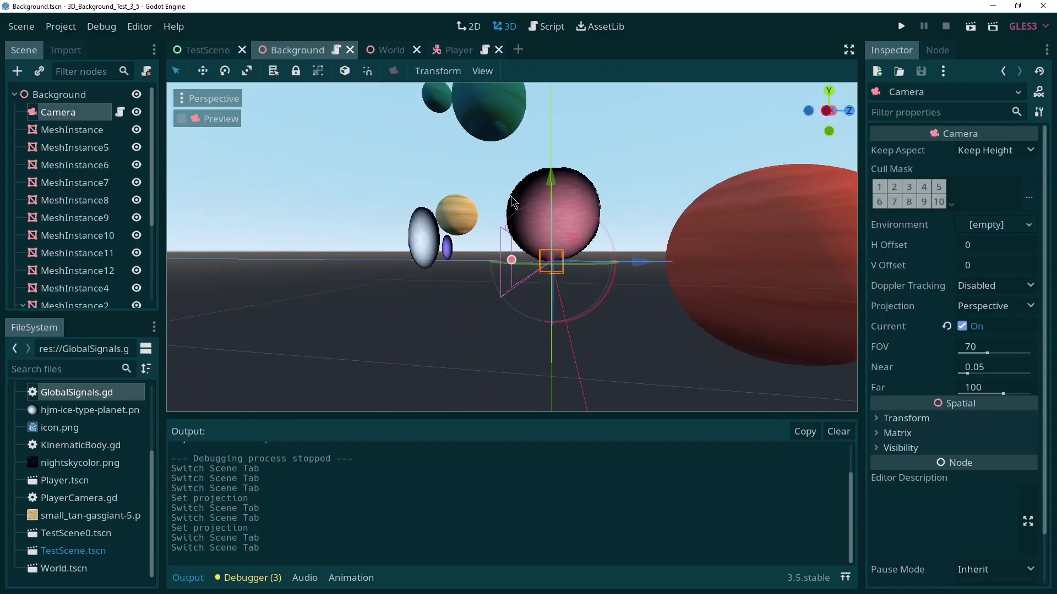
pyautogui.moveTo(526, 213); pyautogui.dragTo(455, 188, button='middle')
pyautogui.click(437, 187)
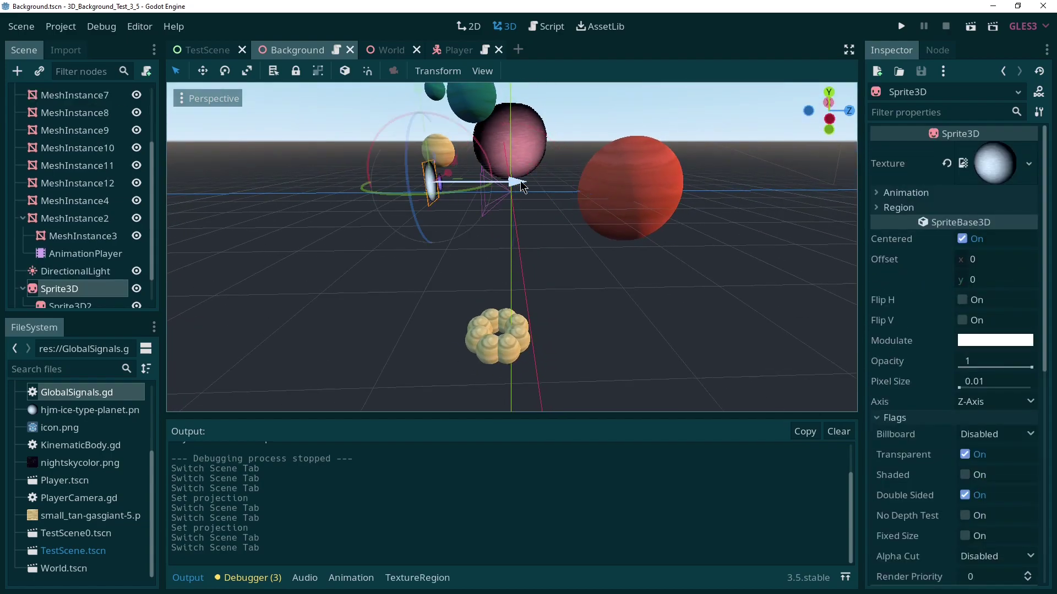
pyautogui.moveTo(523, 186); pyautogui.dragTo(211, 183)
pyautogui.press('F5')
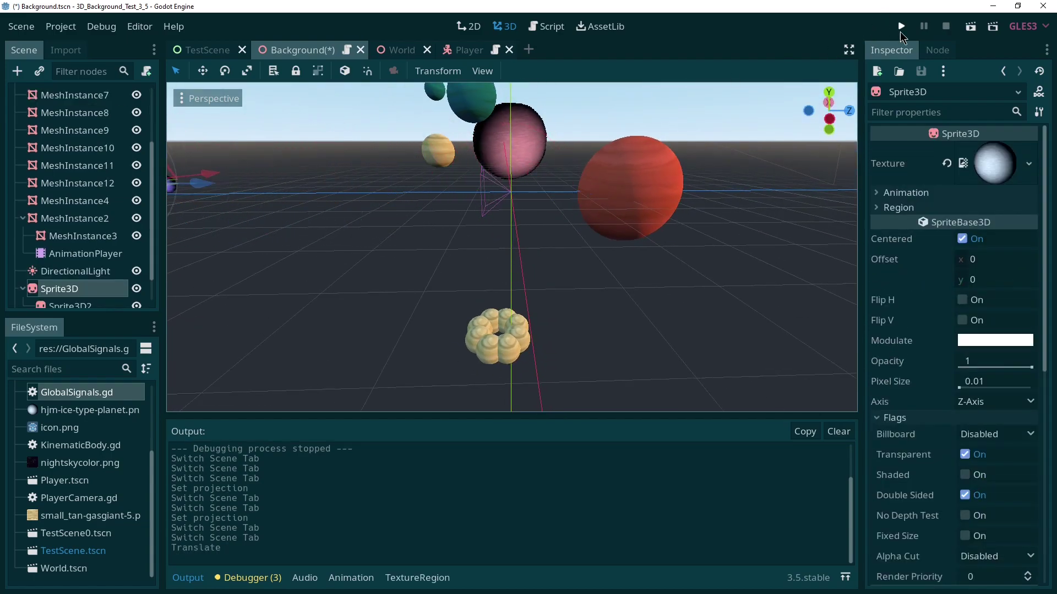